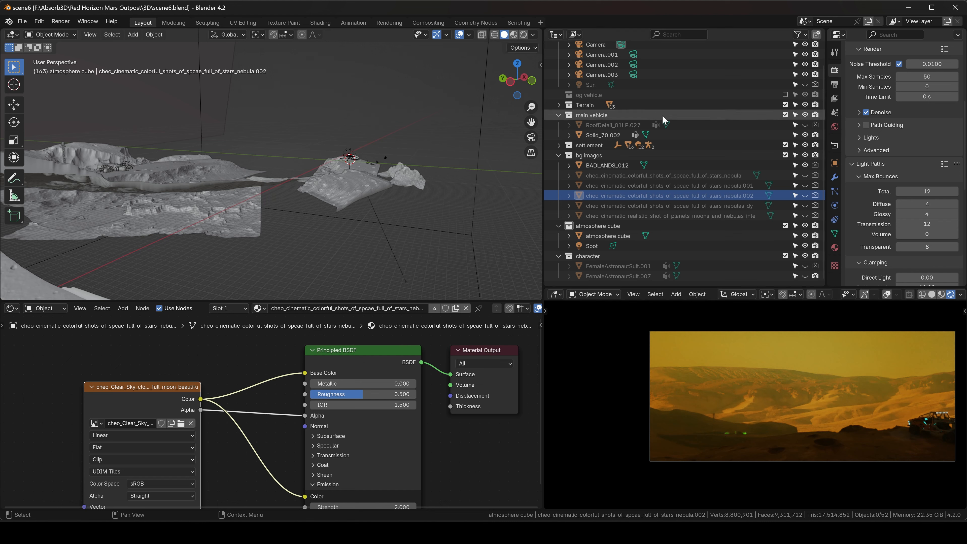
- Show RoofDetail_01LP.027 in the viewport and hide it again
left_click(806, 127)
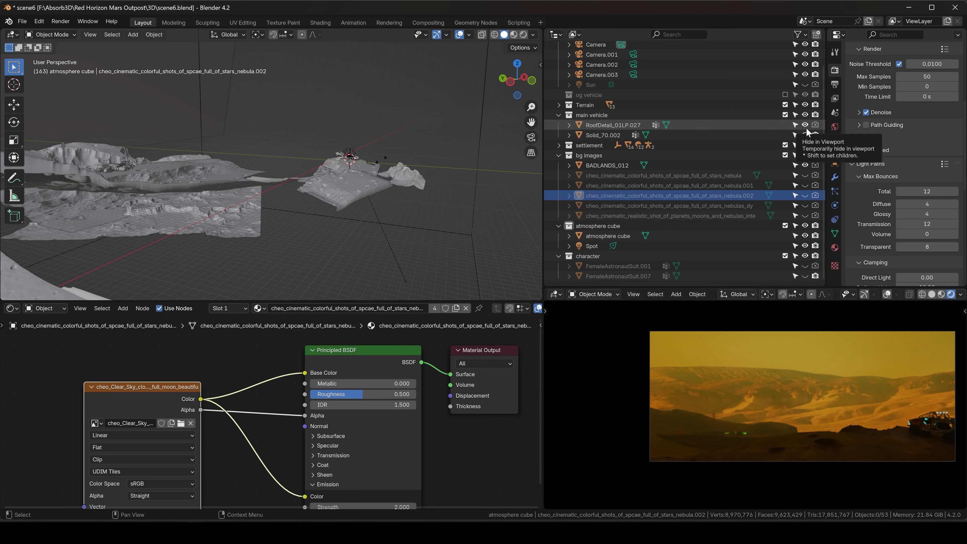
left_click(806, 128)
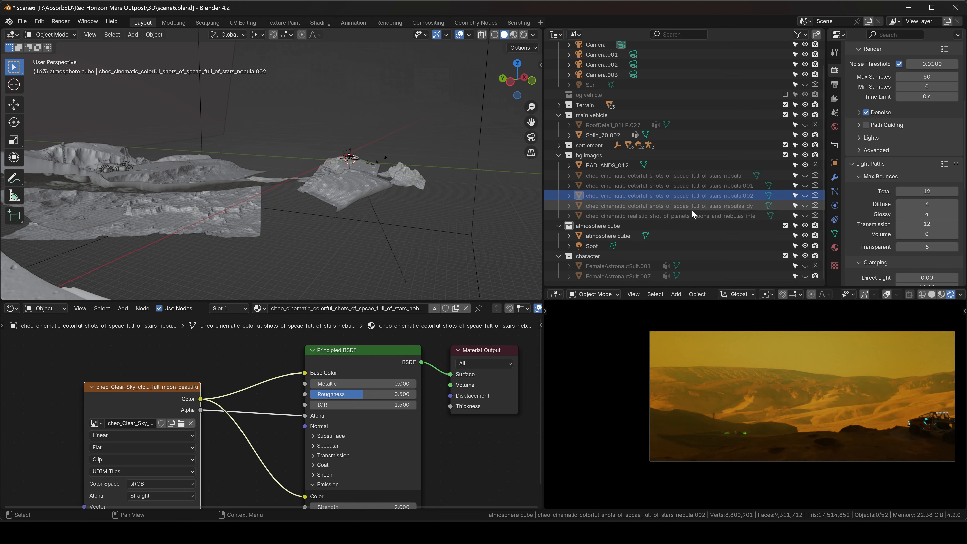
- Insert a Hue/Saturation/Value node between the image texture's color and the Base Color in the BADLANDS_012 material
left_click(601, 166)
scroll(213, 403, "down", 3)
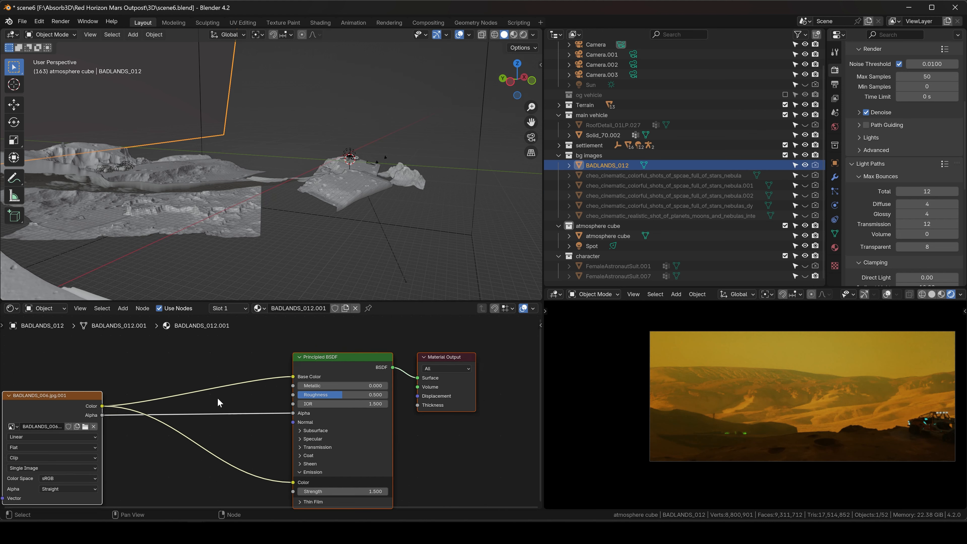
left_click_drag(244, 400, 185, 392)
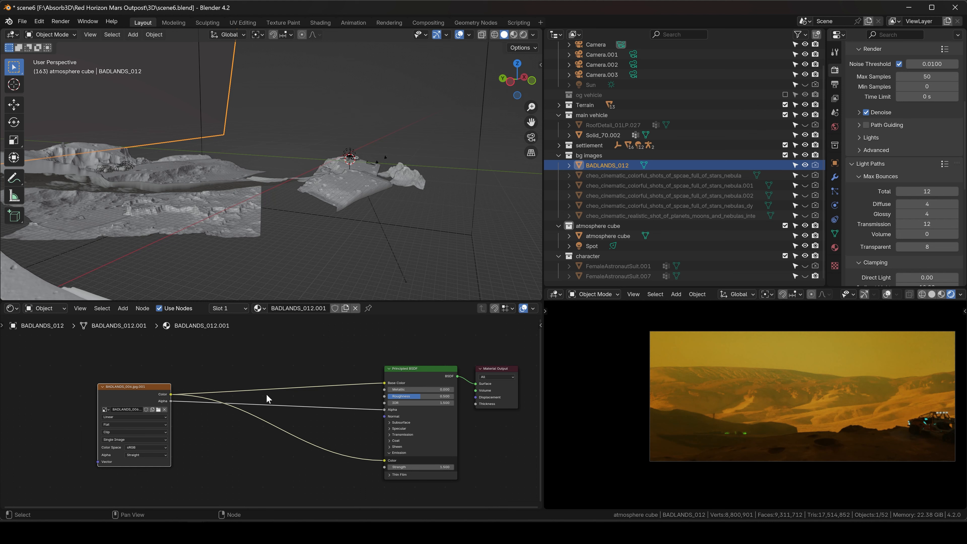
scroll(270, 394, "up", 1)
key("shift+a")
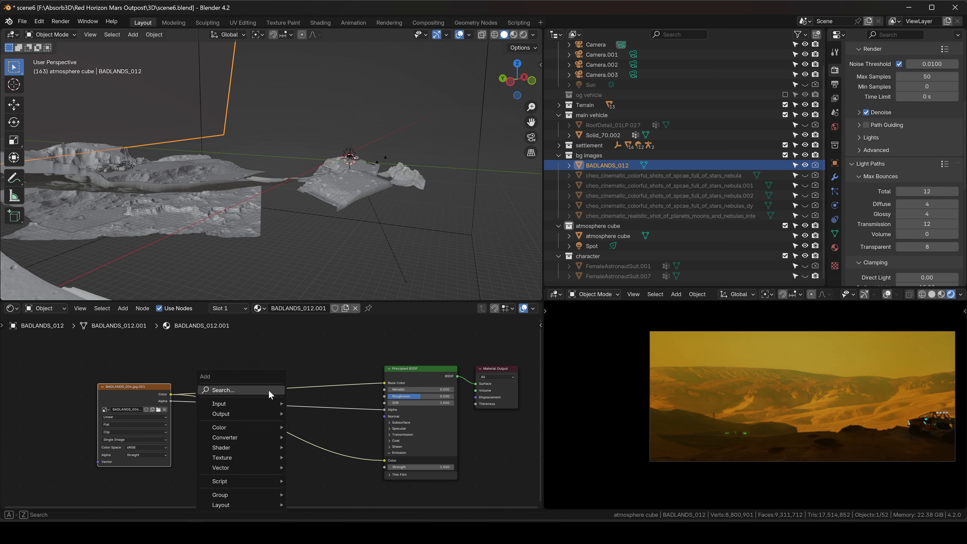
left_click(269, 390)
type("hue")
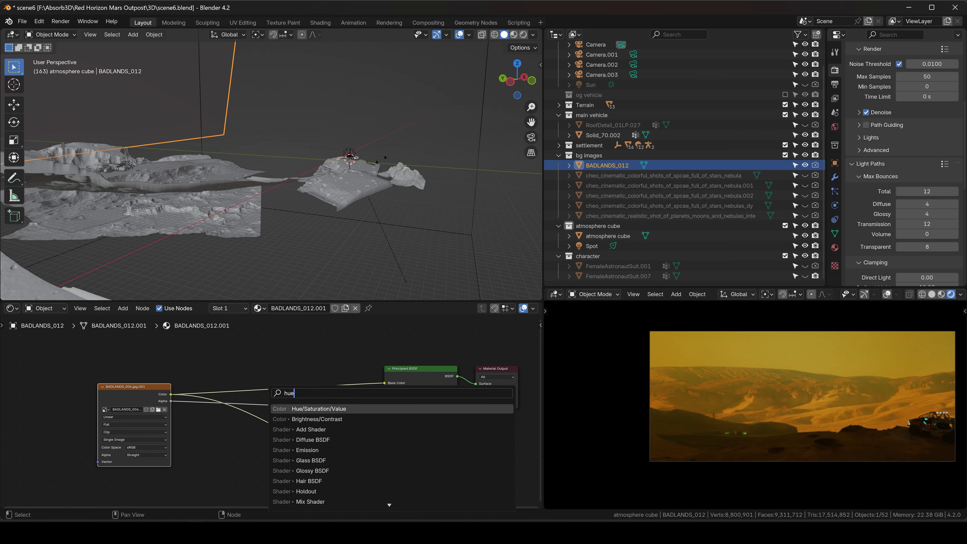
left_click(310, 409)
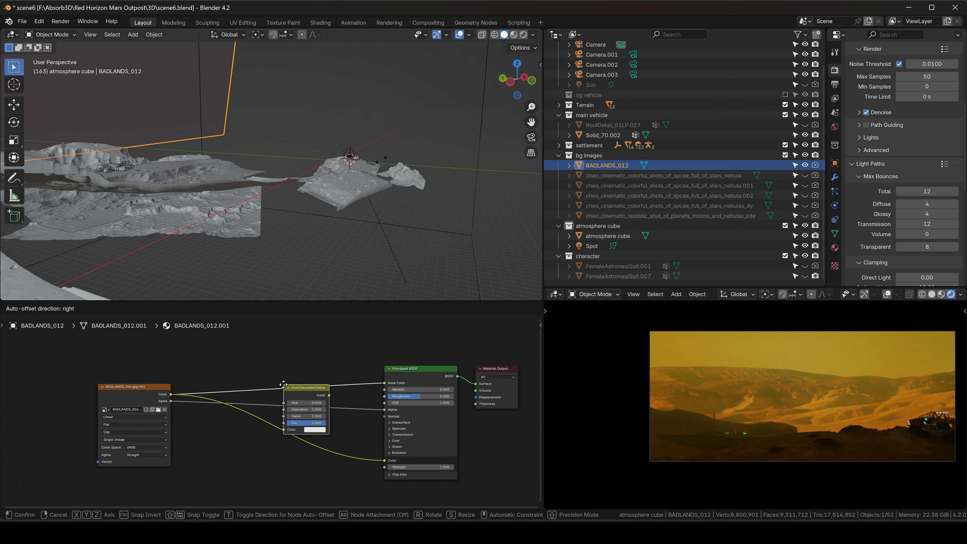
left_click(305, 388)
- Route the Hue/Saturation/Value color into the Emission Color as well and set Hue to 1.000
left_click_drag(313, 351, 382, 460)
scroll(300, 349, "up", 10)
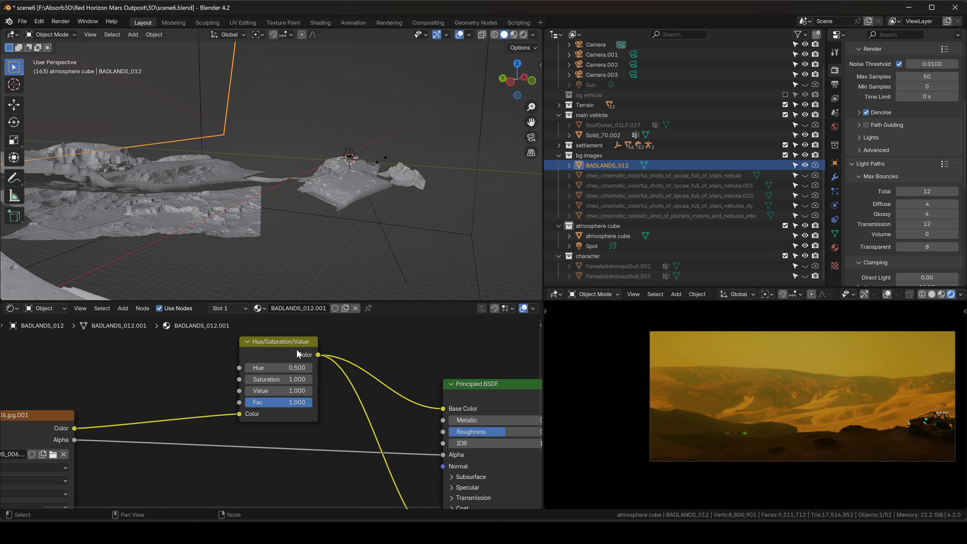
left_click_drag(288, 367, 385, 368)
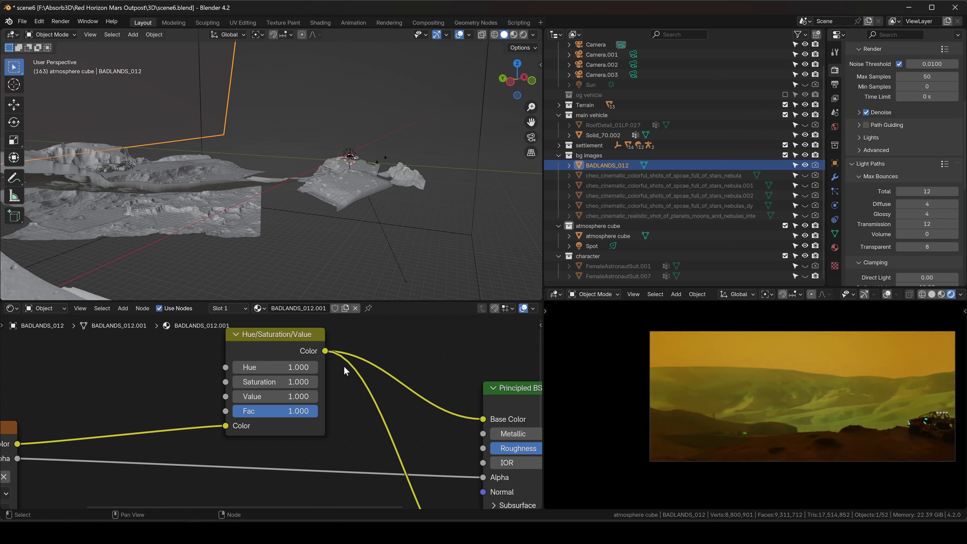
scroll(333, 385, "down", 4)
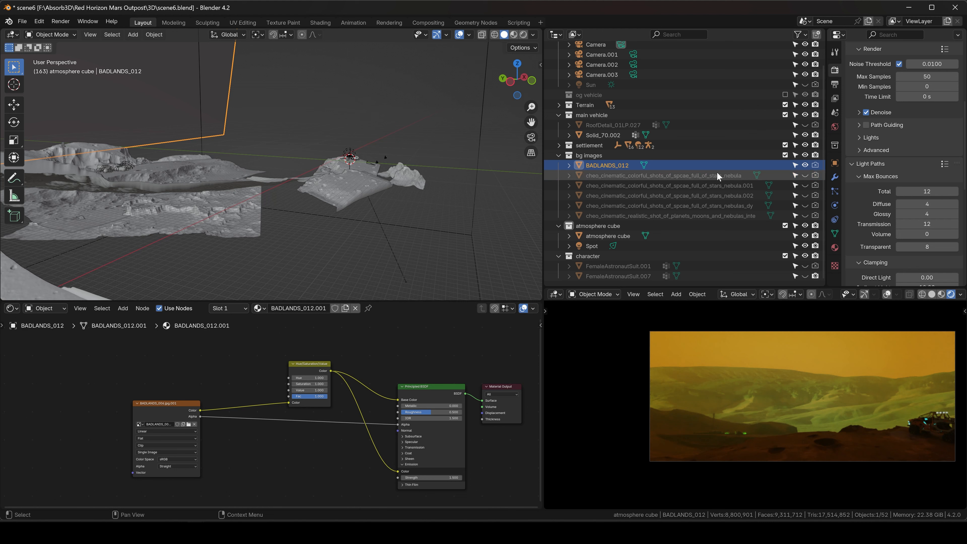
- Hide the BADLANDS_012 background and show the cheo_cinematic_colorful_shots_of_spcae_full_of_stars_nebula plane in the viewport
left_click(804, 165)
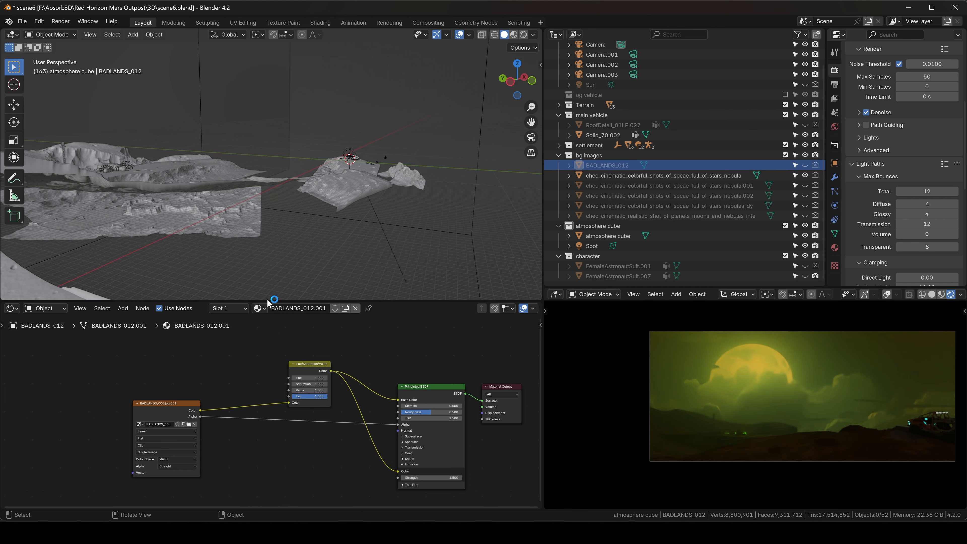
- Switch to the final Artwork reference board, examine the green settlement image with the large moon, and return to Blender
left_click(191, 532)
left_click_drag(710, 14, 966, 46)
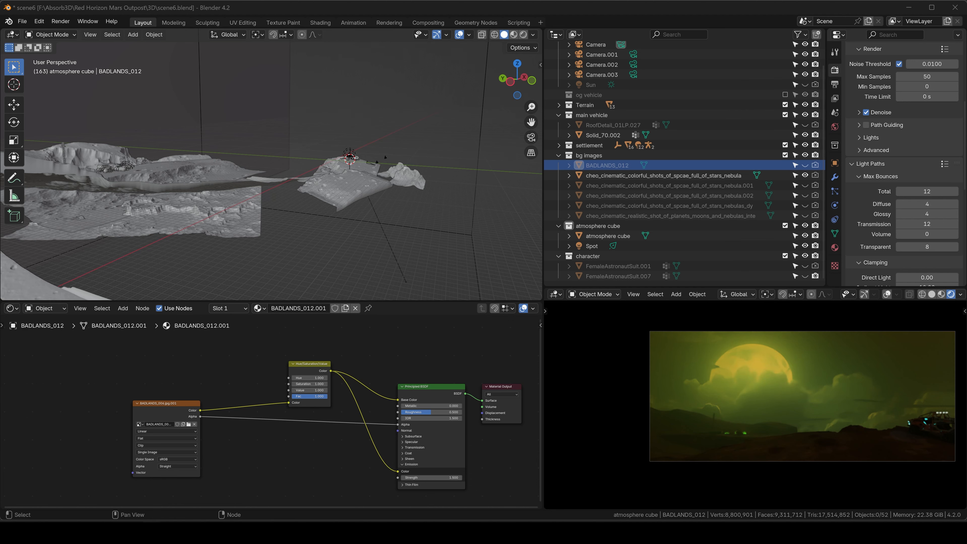
left_click_drag(966, 40, 408, 57)
double_click(408, 57)
middle_click_drag(777, 257, 637, 251)
scroll(568, 263, "up", 5)
middle_click_drag(586, 205, 522, 258)
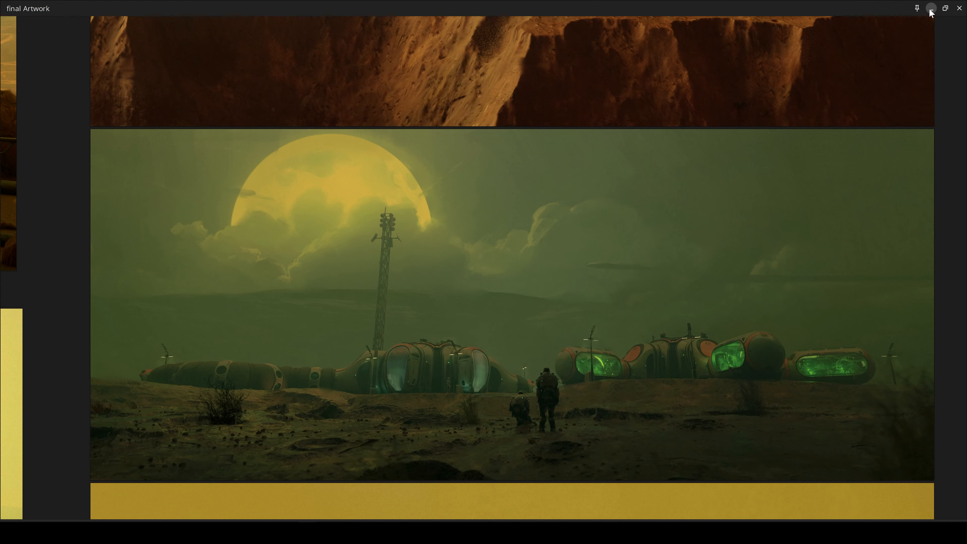
left_click(930, 9)
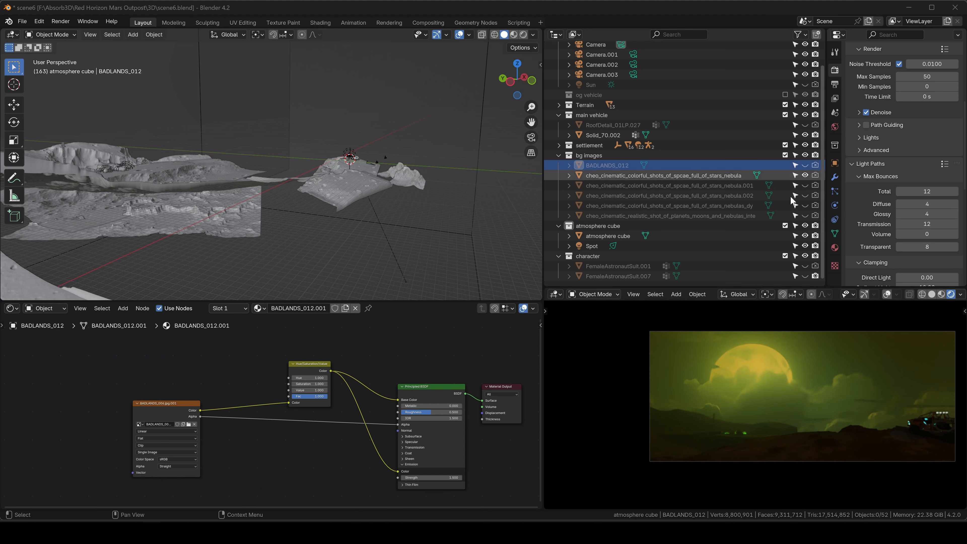
- Duplicate the visible nebula background plane, rotate the copy to nearly horizontal and place it above the terrain
left_click(768, 215)
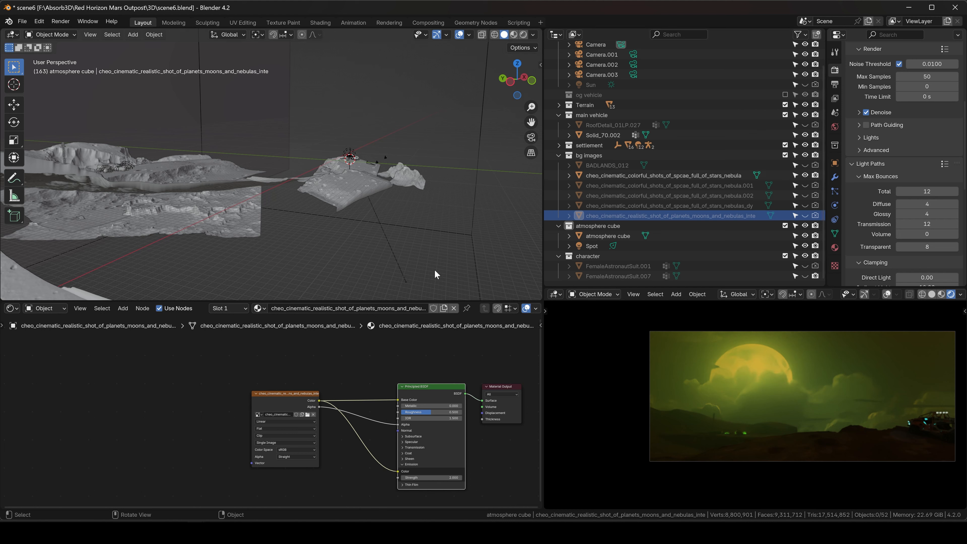
middle_click_drag(436, 274, 359, 168)
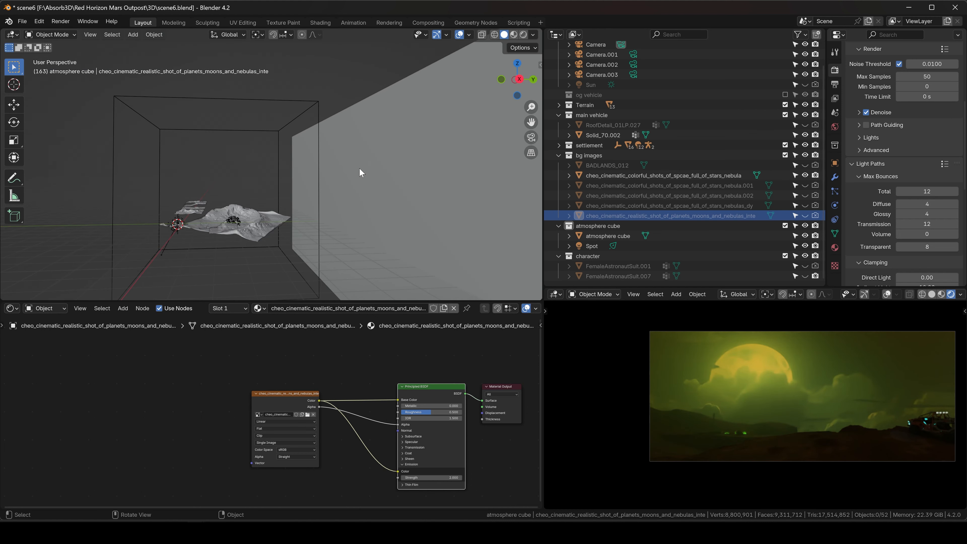
left_click(360, 169)
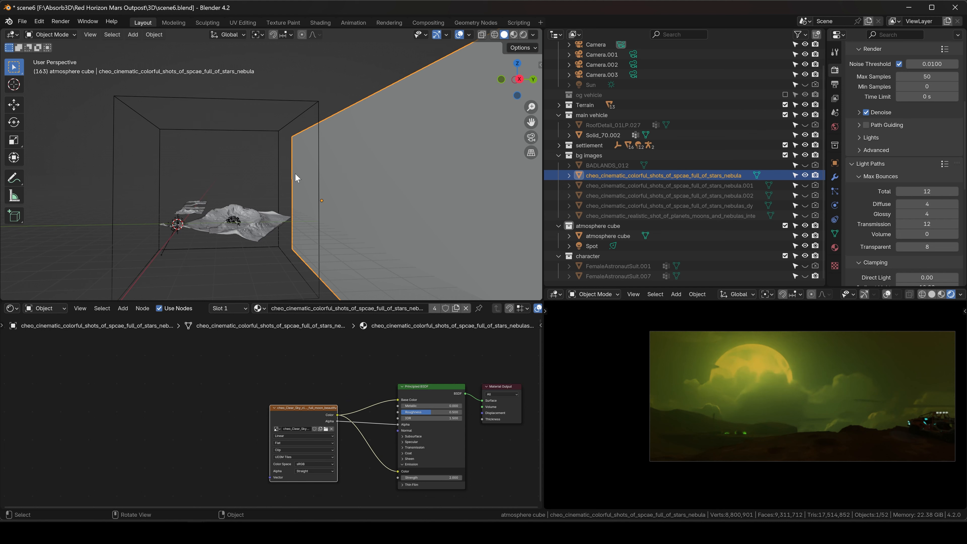
left_click(519, 79)
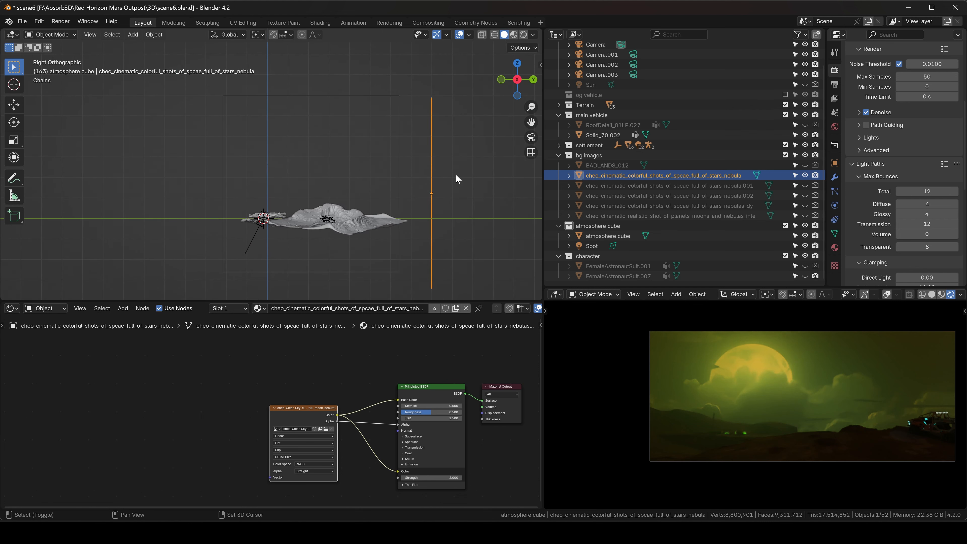
key("shift+d")
left_click(366, 158)
key("r")
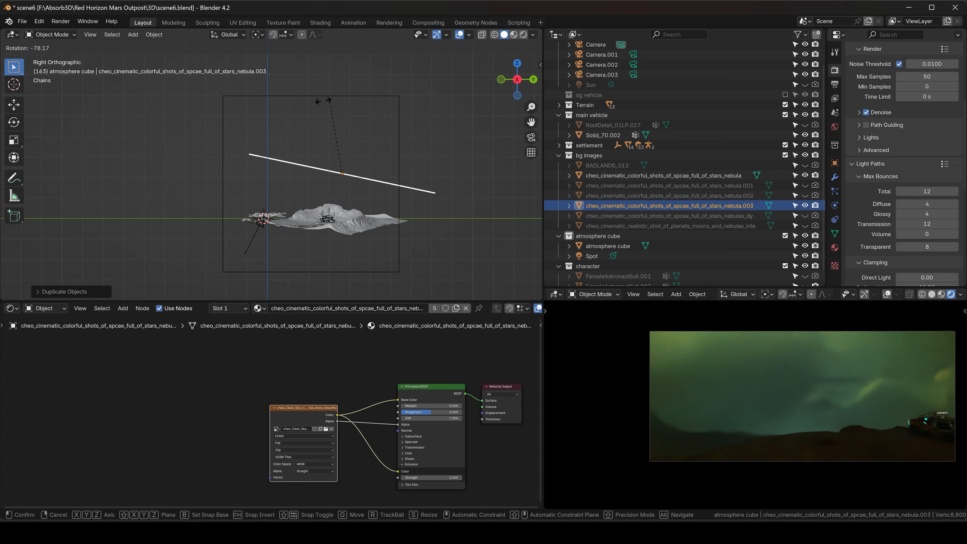
left_click(321, 110)
key("g")
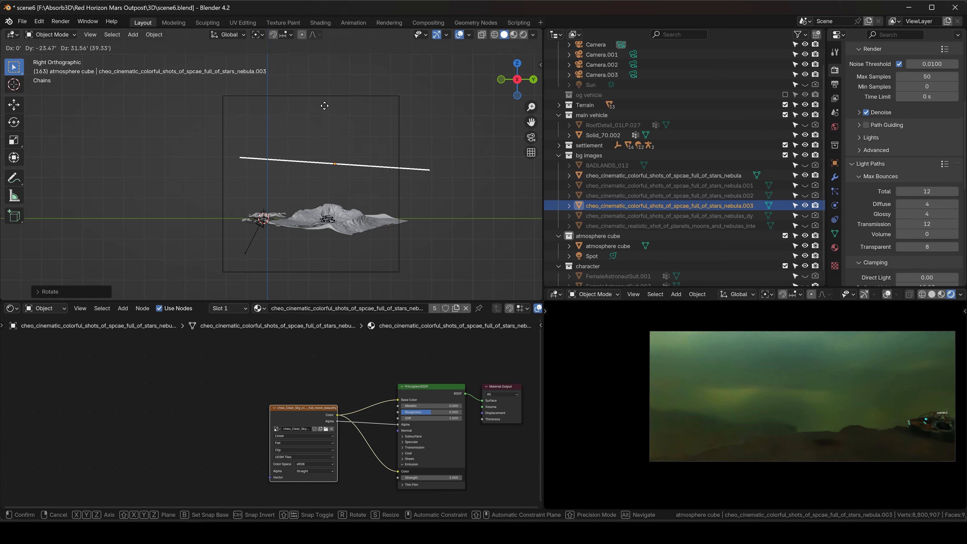
left_click(310, 95)
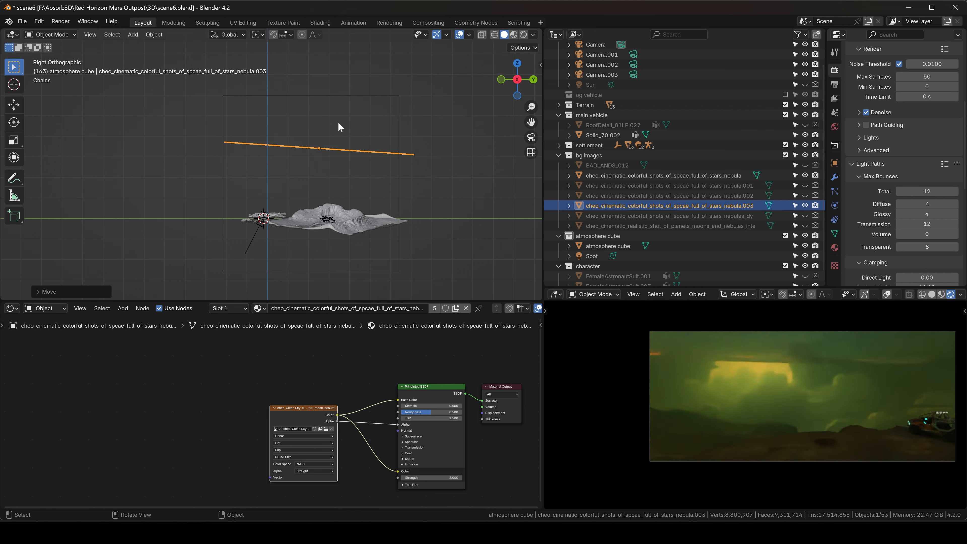
- Rotate the duplicated overhead plane slightly and raise it in the rendered camera view until it clears the moon
middle_click_drag(341, 128, 396, 143)
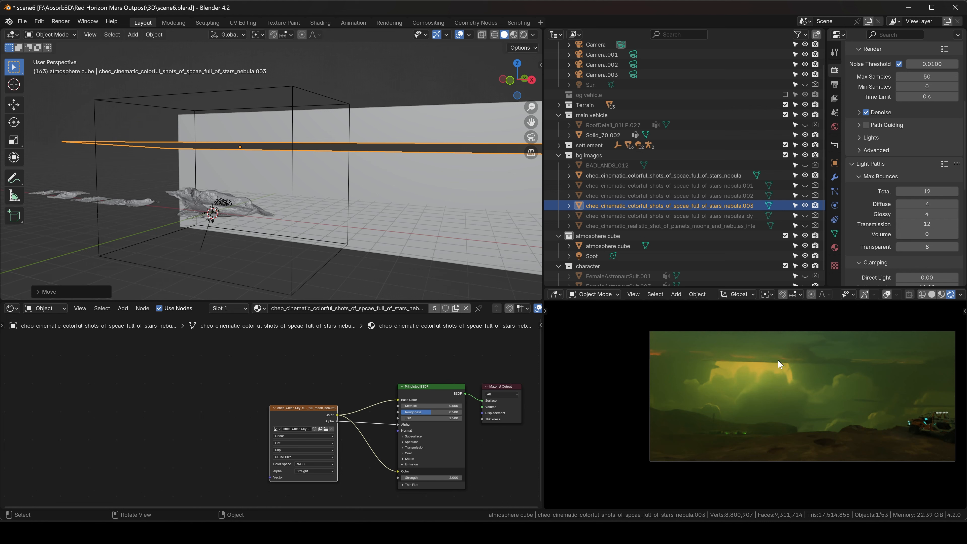
key("r")
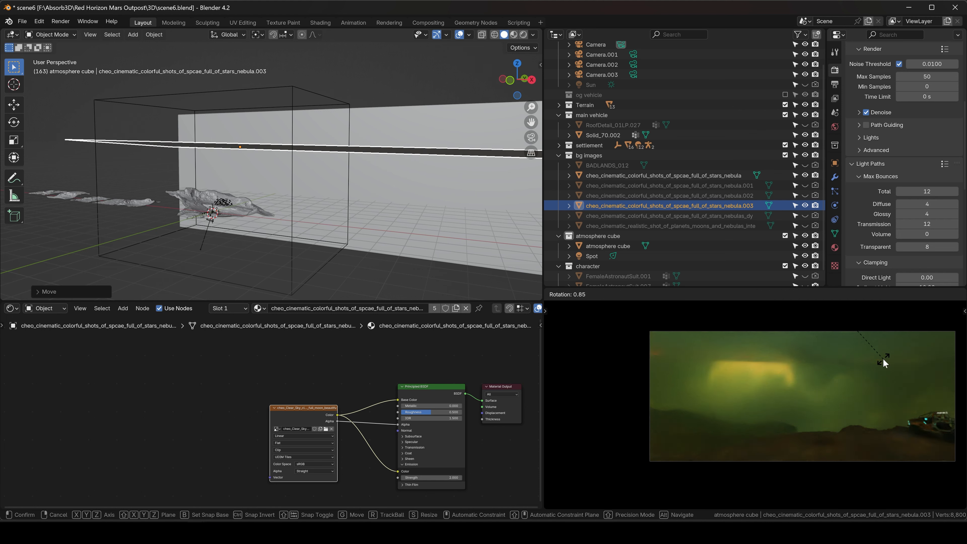
left_click(883, 358)
key("g")
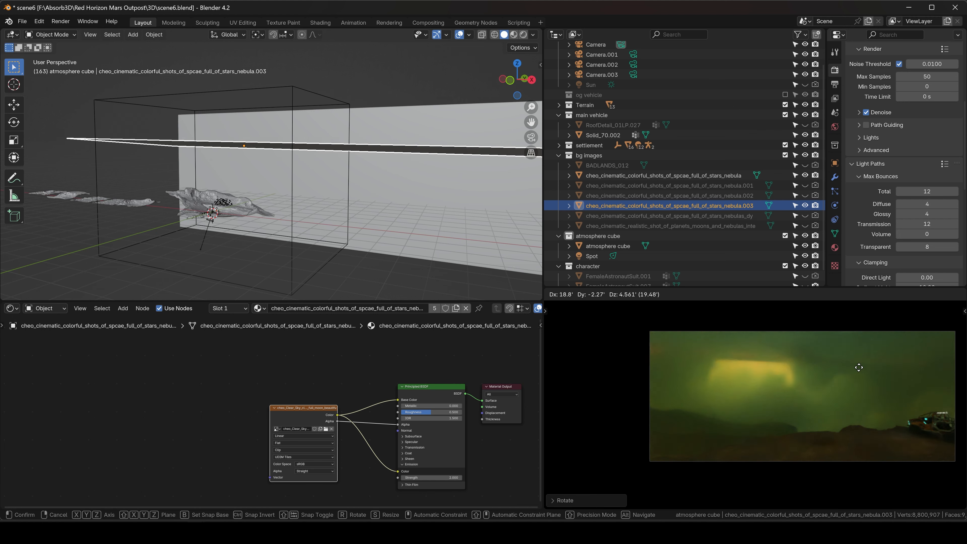
left_click(858, 366)
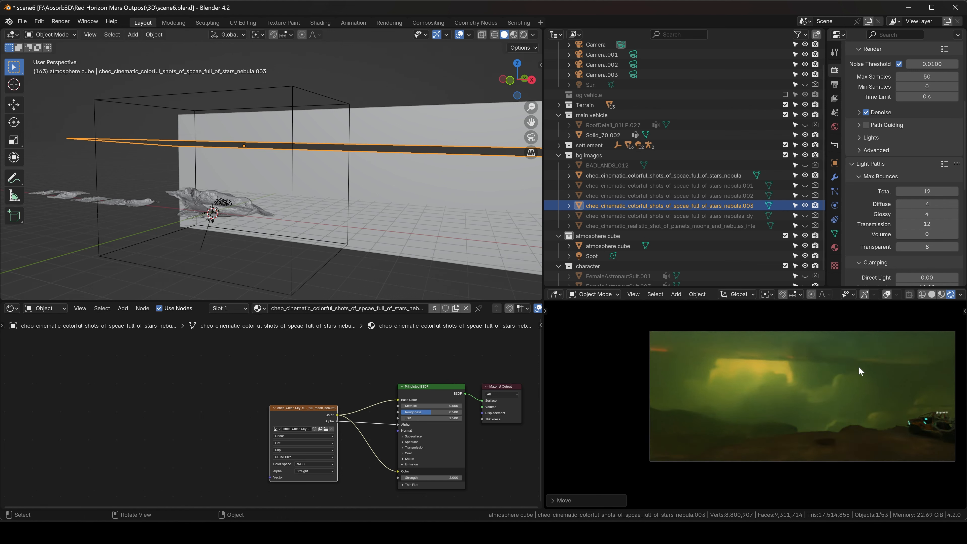
key("g")
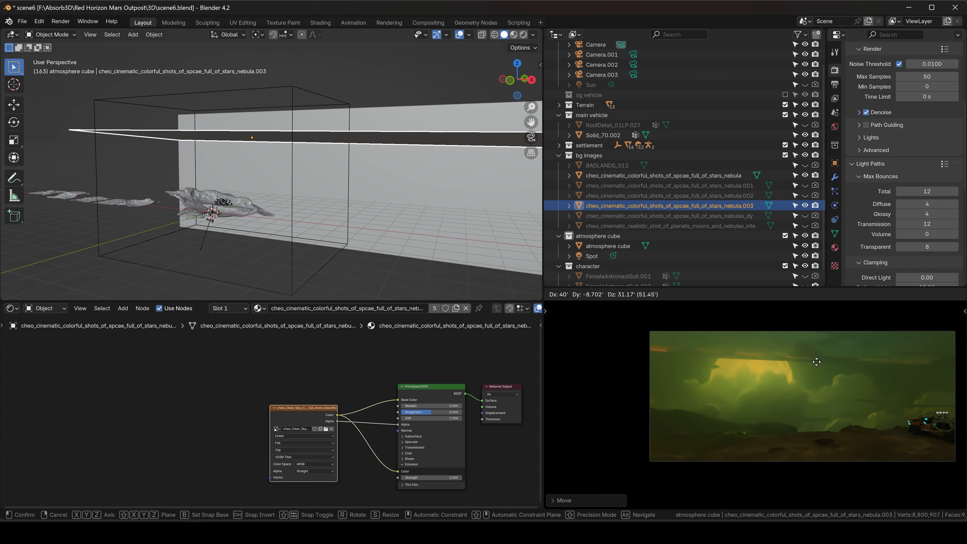
left_click(817, 362)
key("g")
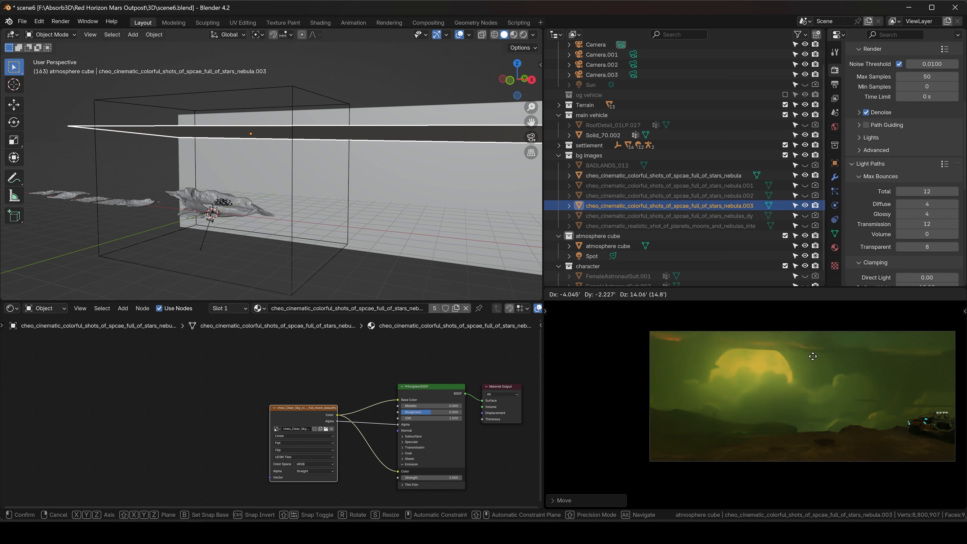
left_click(801, 349)
- Delete the duplicated overhead background plane
middle_click_drag(343, 148, 316, 128)
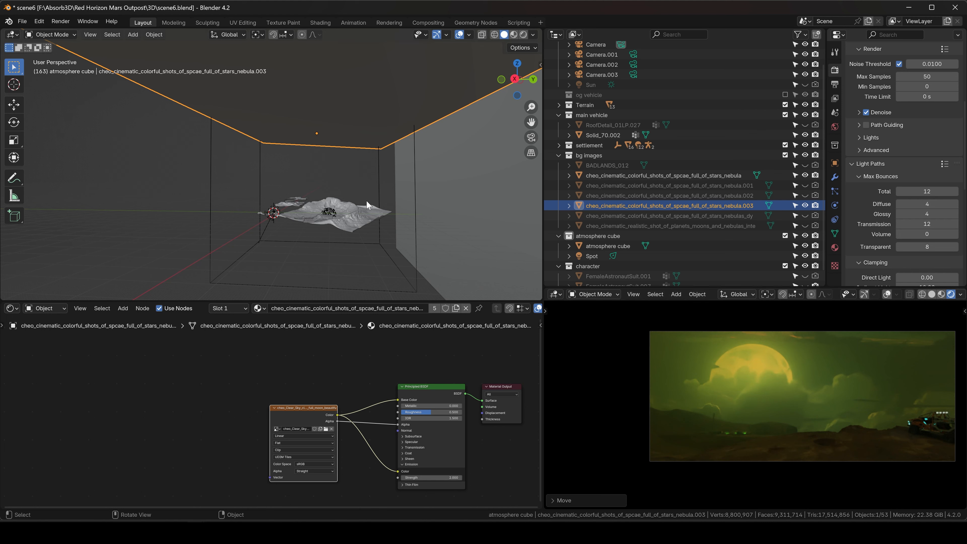
key("shift+a")
mouse_move(336, 197)
middle_click_drag(363, 167, 533, 182)
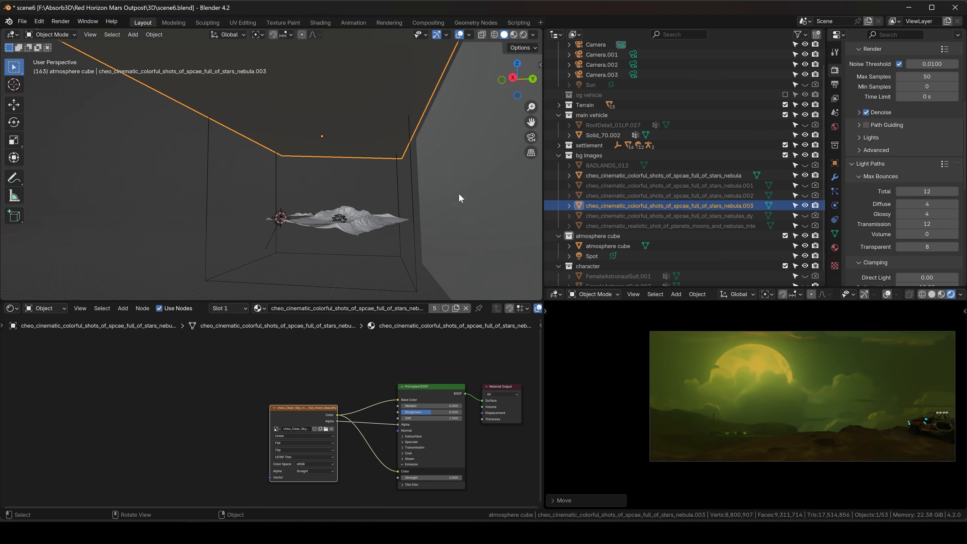
key("x")
left_click(369, 179)
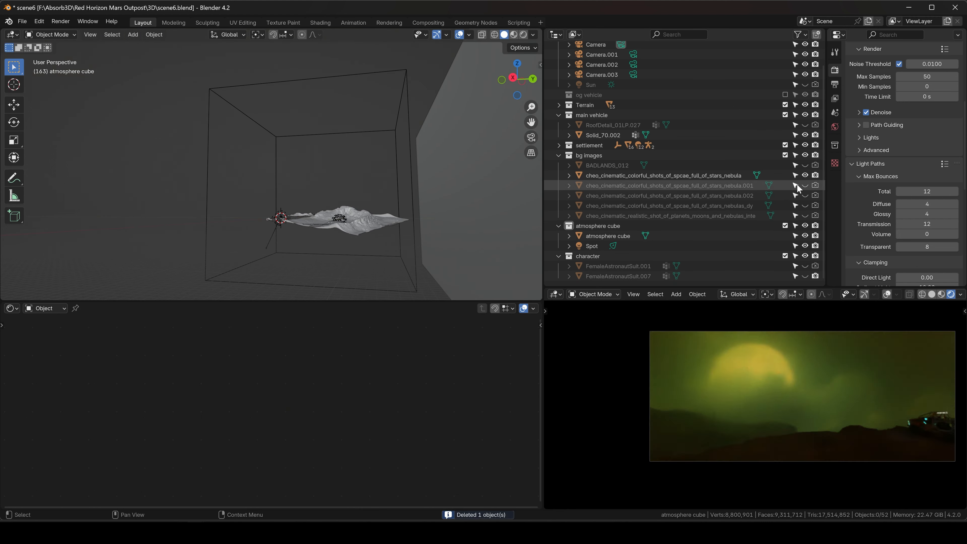
- Show the existing overhead plane cheo_cinematic_colorful_shots_of_spcae_full_of_stars_nebula.001 in the viewport
left_click(805, 185)
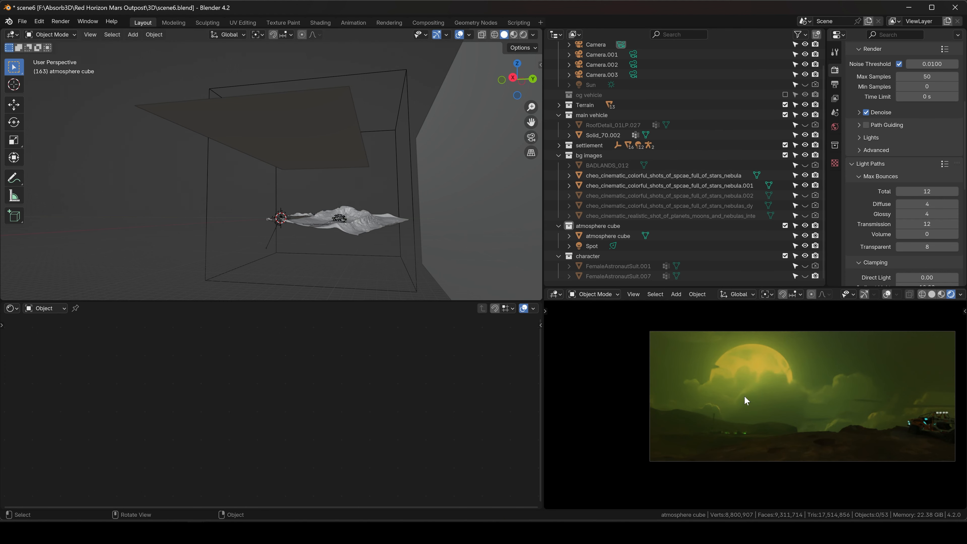
- Examine the terrain around the cameras and main vehicle from closer up, picking the Solid_70.002 object
middle_click_drag(386, 211, 417, 182)
scroll(466, 202, "down", 2)
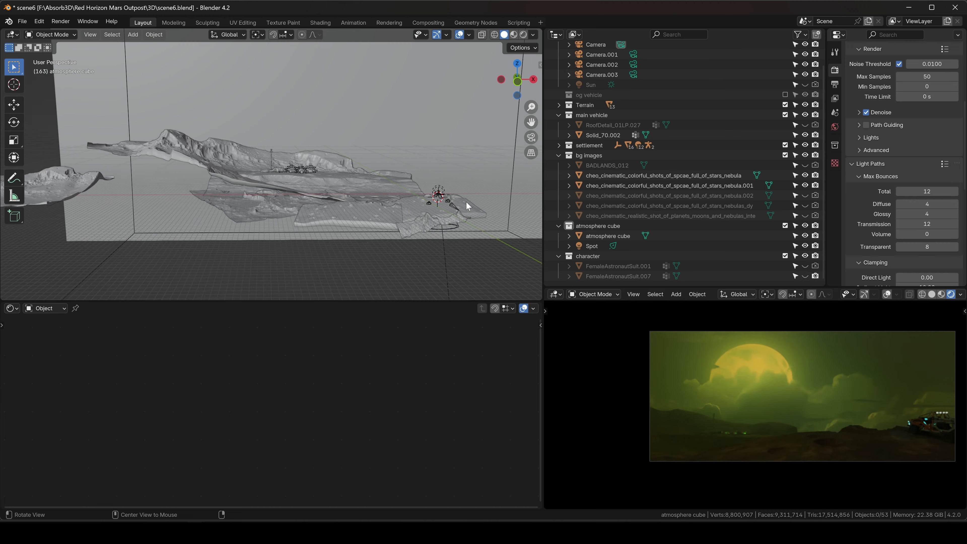
middle_click_drag(465, 202, 284, 178, "shift")
scroll(248, 153, "up", 7)
middle_click_drag(254, 114, 279, 146, "shift")
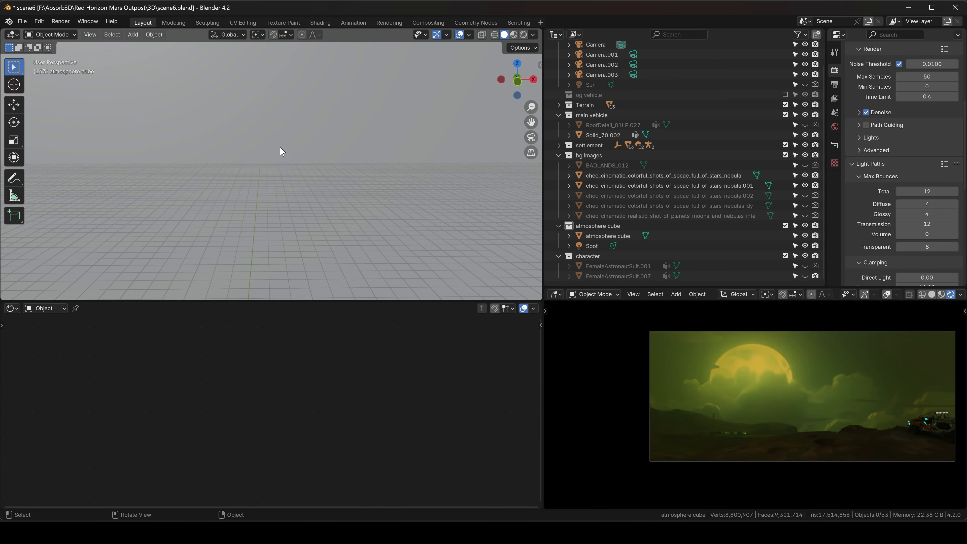
scroll(312, 188, "down", 2)
scroll(314, 192, "down", 8)
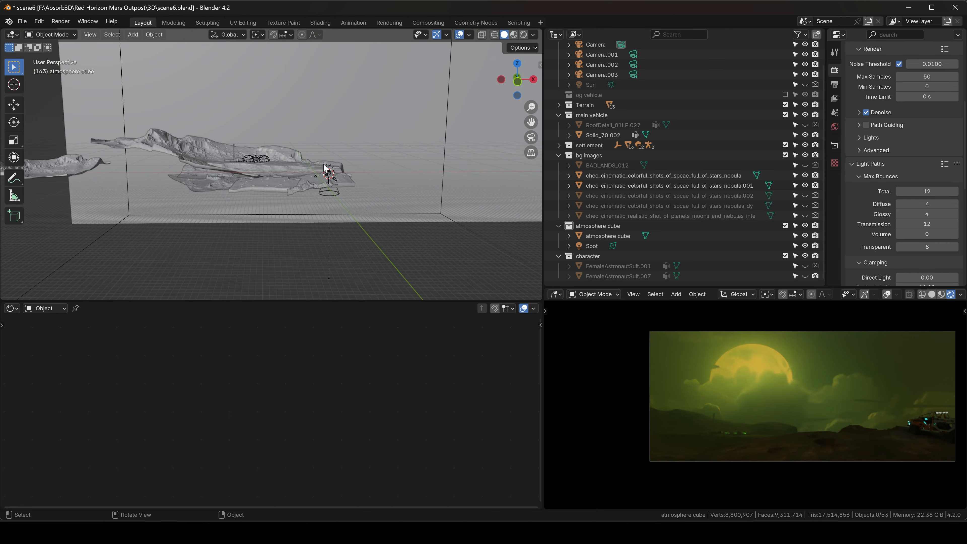
scroll(343, 169, "up", 4)
left_click(292, 198)
middle_click_drag(355, 186, 381, 176)
left_click(384, 174)
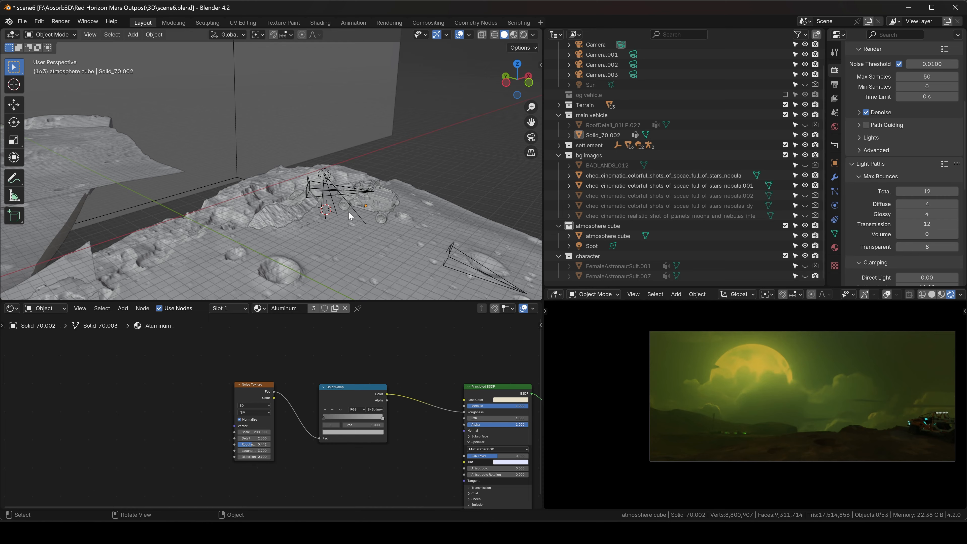
- Show the FemaleAstronautSuit.001 character to check it in the rendered camera view, and hide it again
mouse_move(348, 211)
middle_mouse_down()
mouse_move(337, 216)
mouse_move(347, 214)
middle_mouse_up()
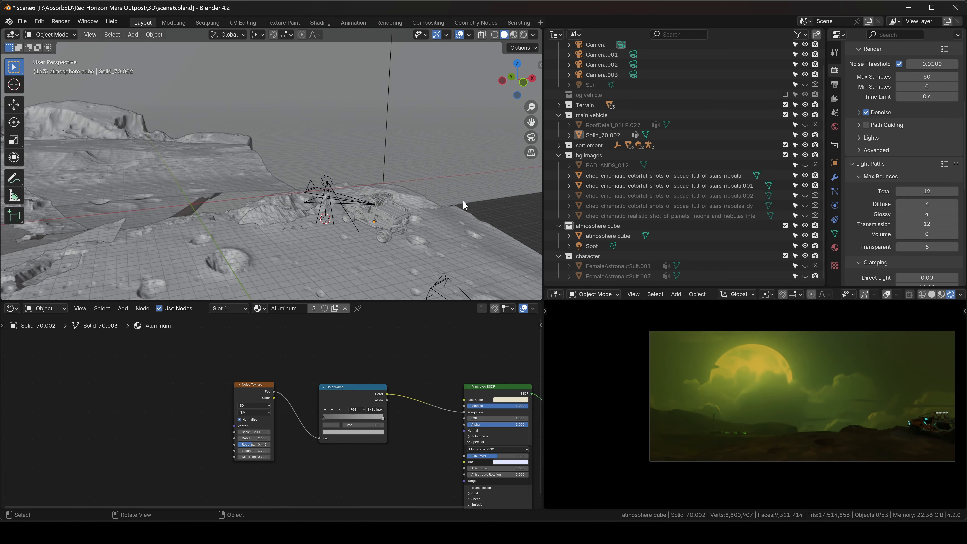
left_click(804, 266)
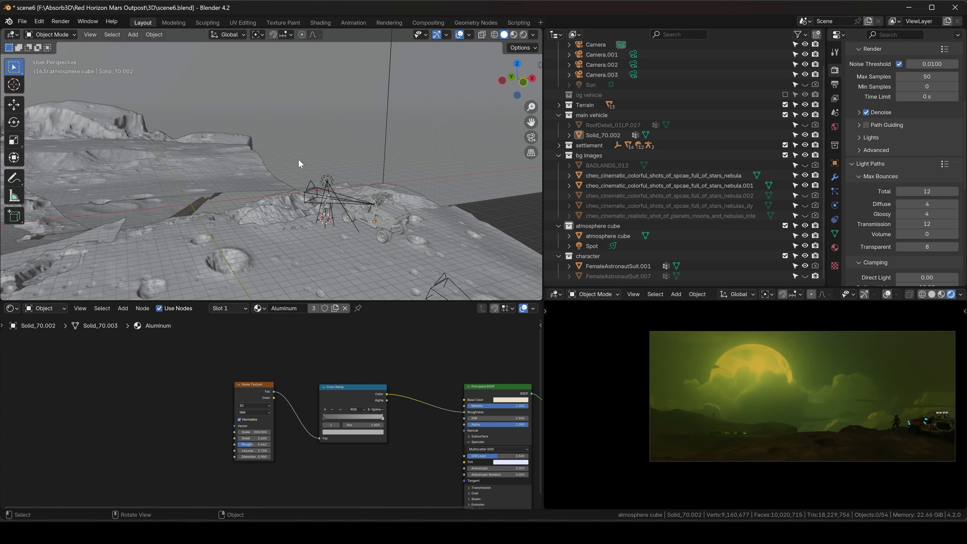
middle_click_drag(299, 159, 392, 173)
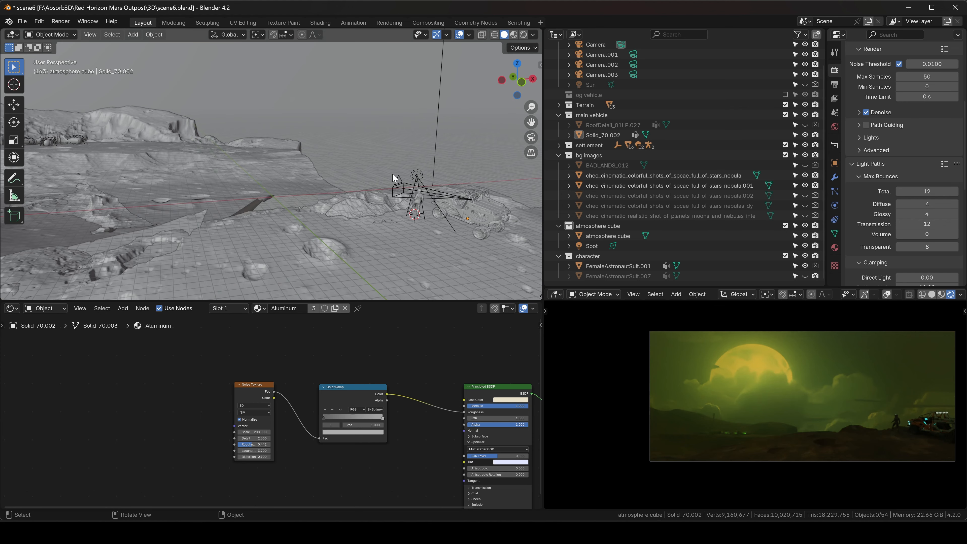
left_click(805, 266)
- Examine the terrain pieces, settlement and camera area from several angles and distances
middle_click_drag(356, 209, 336, 191)
scroll(336, 190, "down", 5)
middle_click_drag(274, 180, 359, 203)
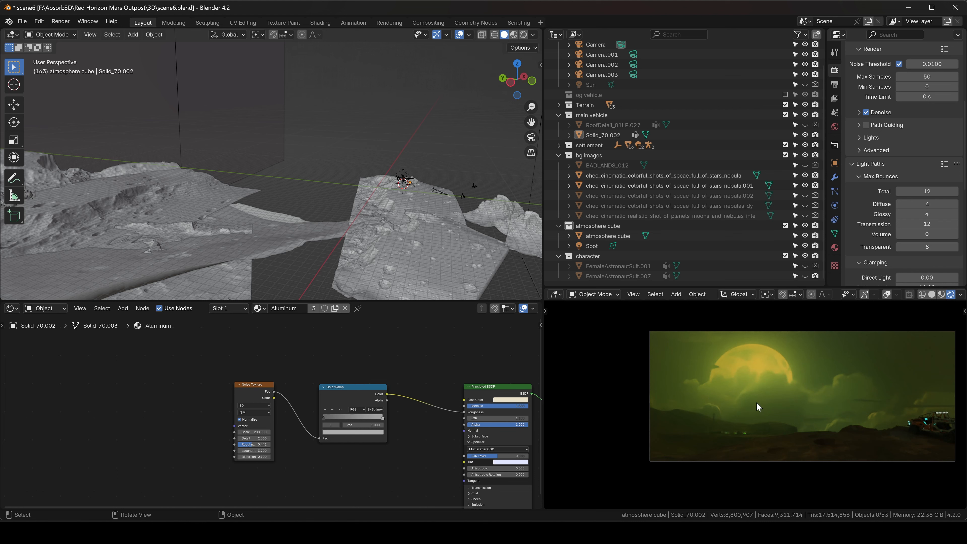
middle_click_drag(378, 213, 341, 209)
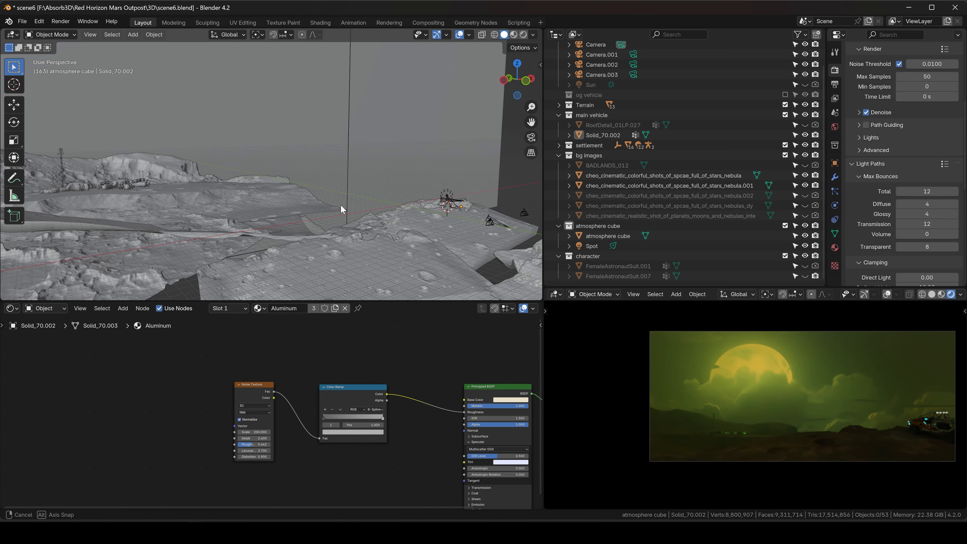
middle_click_drag(281, 226, 362, 251)
middle_click_drag(201, 221, 409, 289)
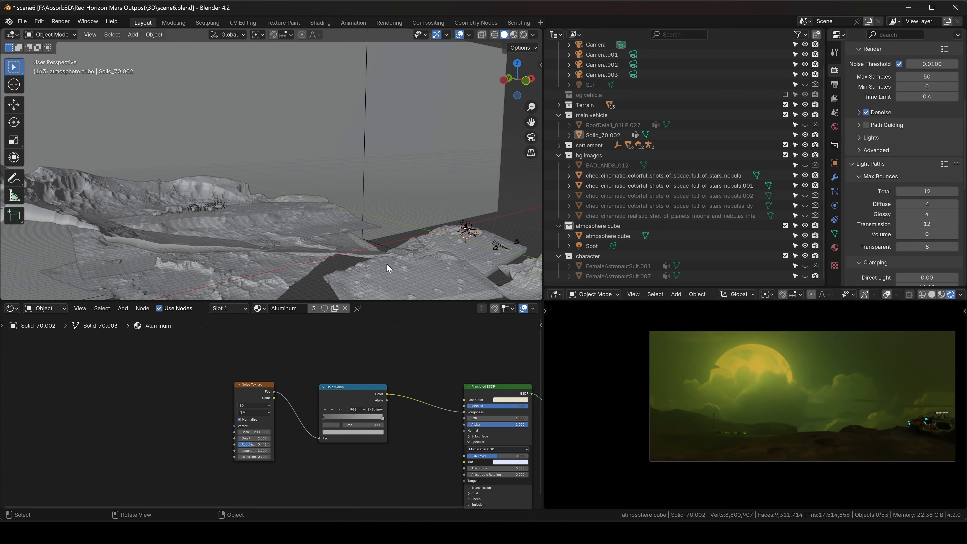
middle_click_drag(389, 268, 483, 261)
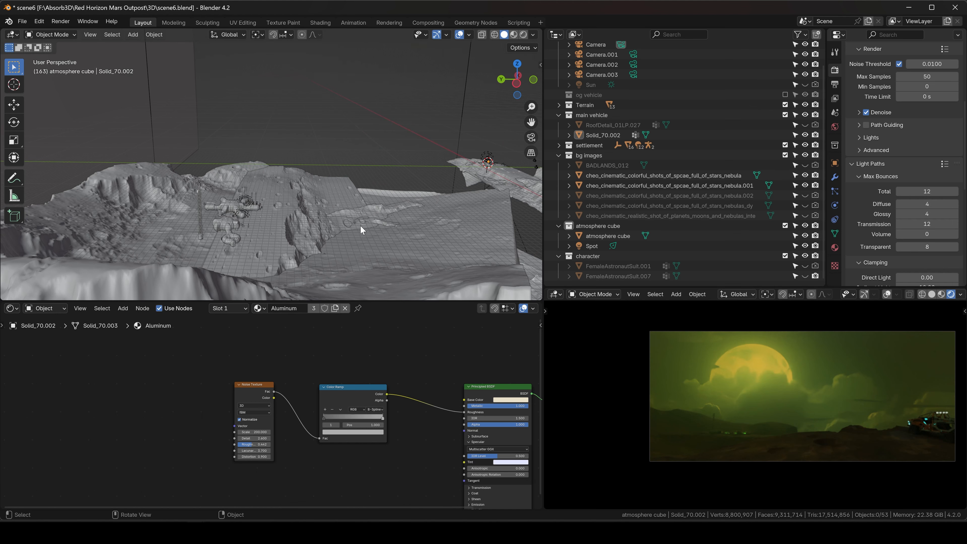
middle_click_drag(451, 270, 354, 227)
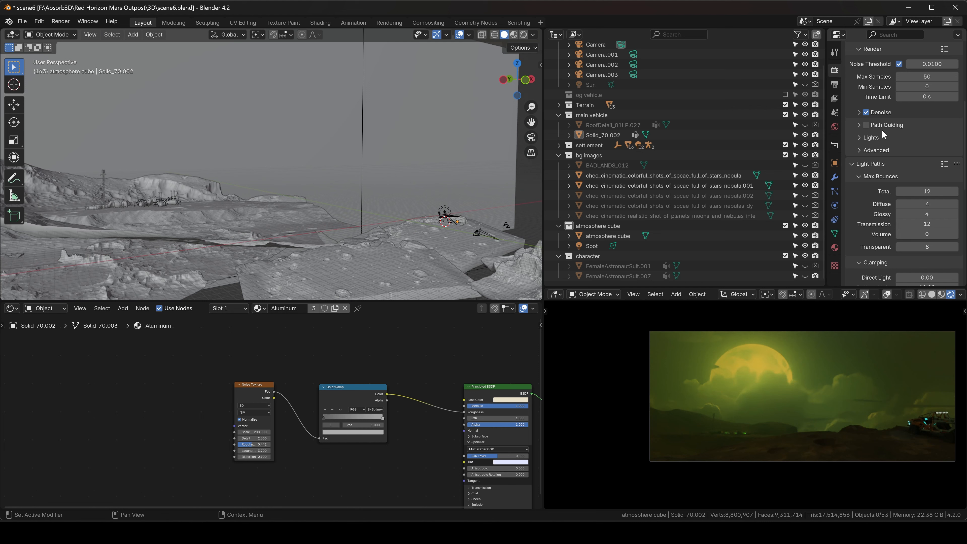
- Select the atmosphere cube enclosing the scene and inspect the terrain inside it
scroll(315, 168, "down", 10)
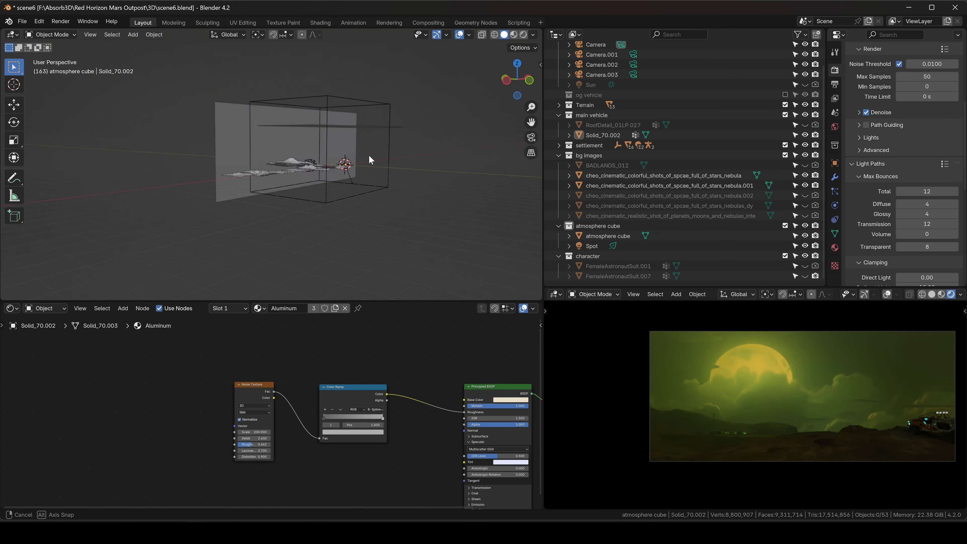
left_click(361, 101)
scroll(356, 162, "up", 8)
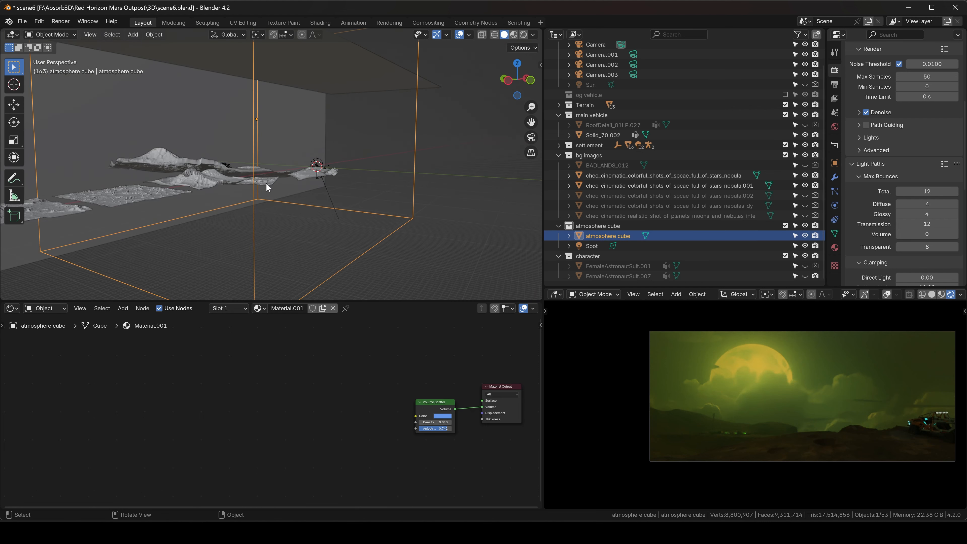
middle_click_drag(315, 160, 438, 149)
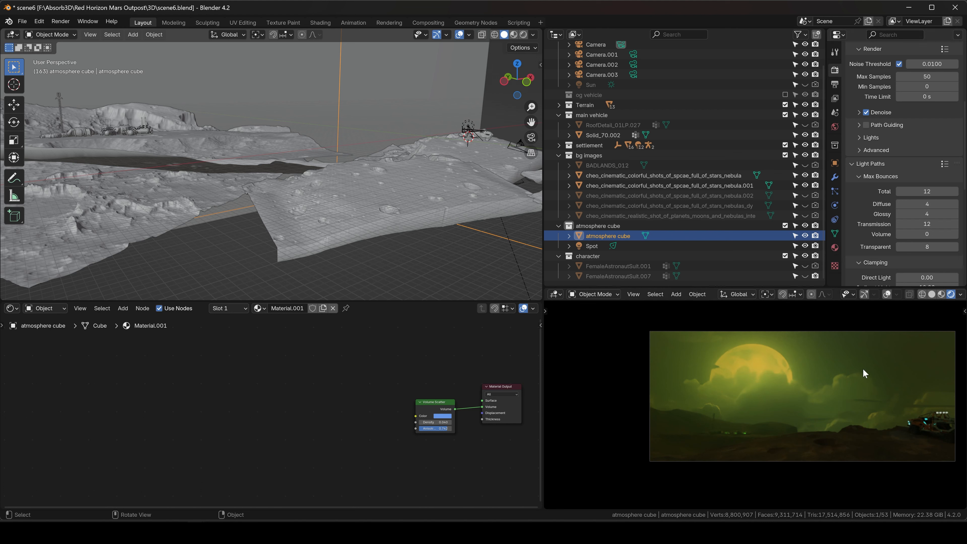
- Try a Volume max bounces value of 12 and reset it to 0 to compare the atmosphere
left_click(911, 234)
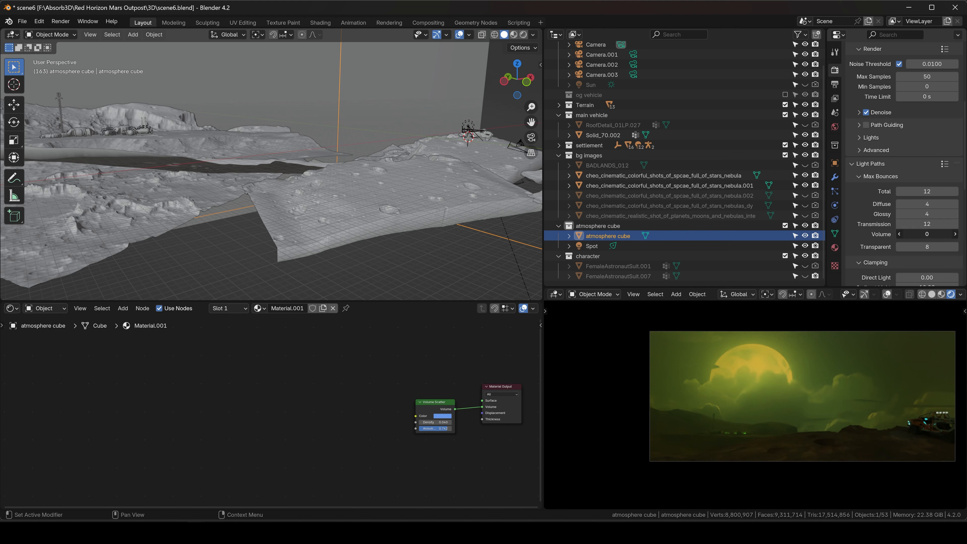
type("12")
key("Return")
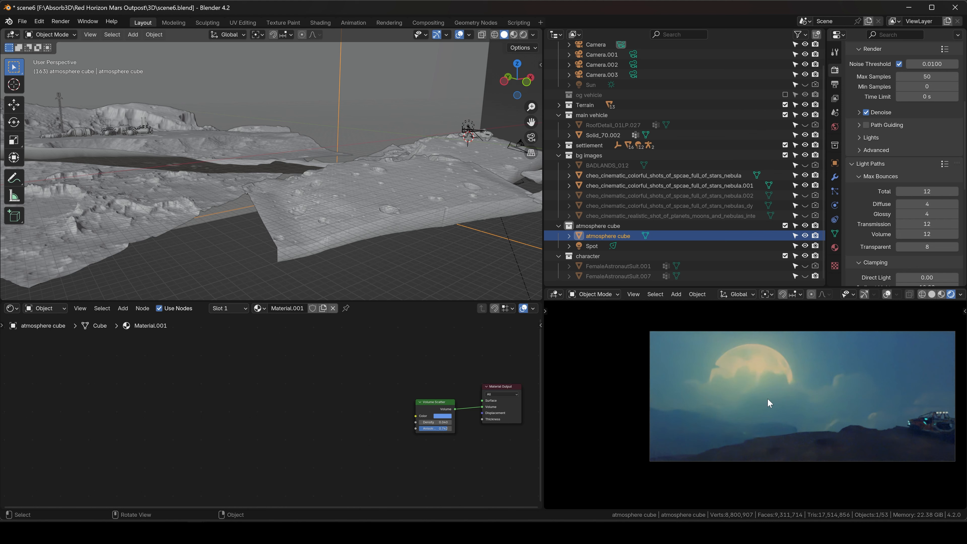
left_click_drag(929, 234, 899, 234)
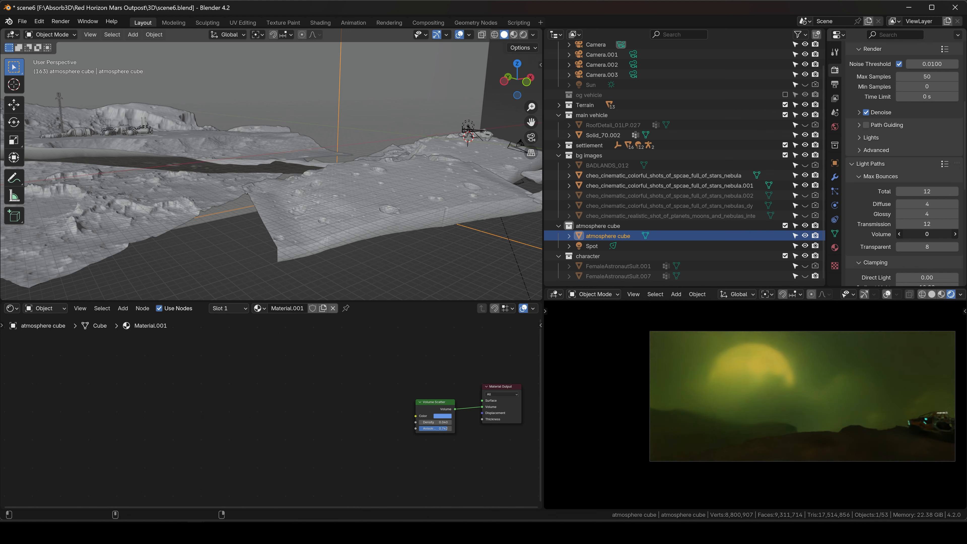
- Set the Volume max bounces of the light paths to 3
left_click(926, 235)
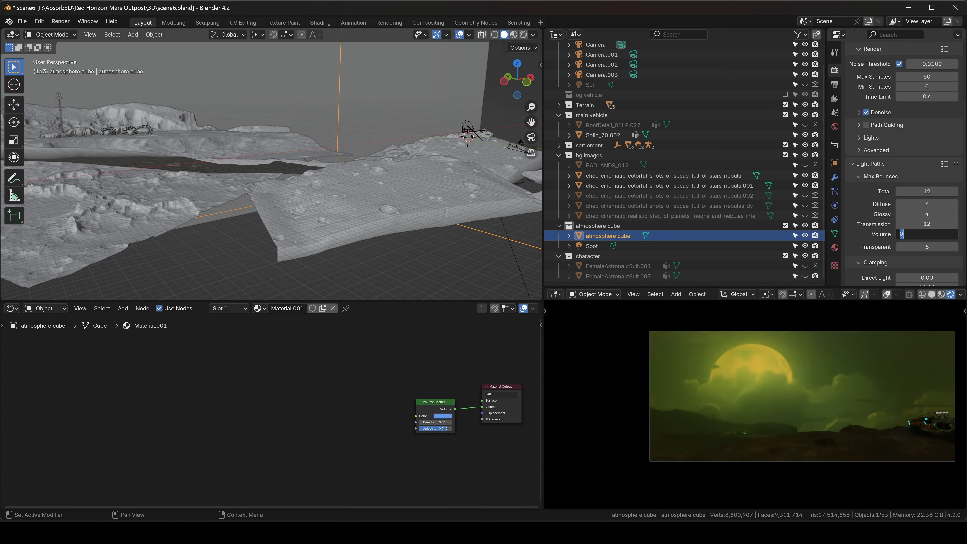
type("3")
key("Return")
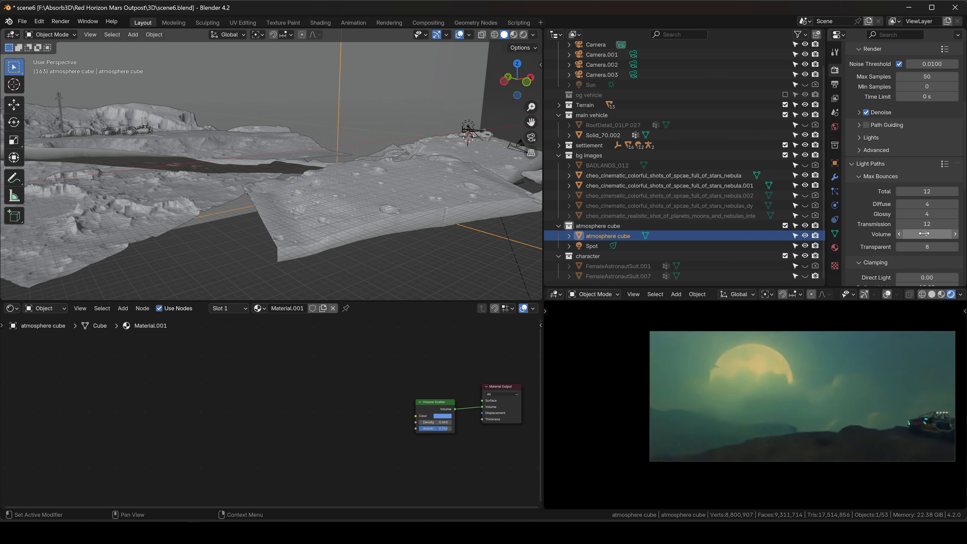
- Set the Volume max bounces of the light paths to 12
mouse_move(923, 233)
left_mouse_down()
mouse_move(899, 234)
mouse_move(944, 234)
mouse_move(923, 234)
left_mouse_up()
double_click(919, 234)
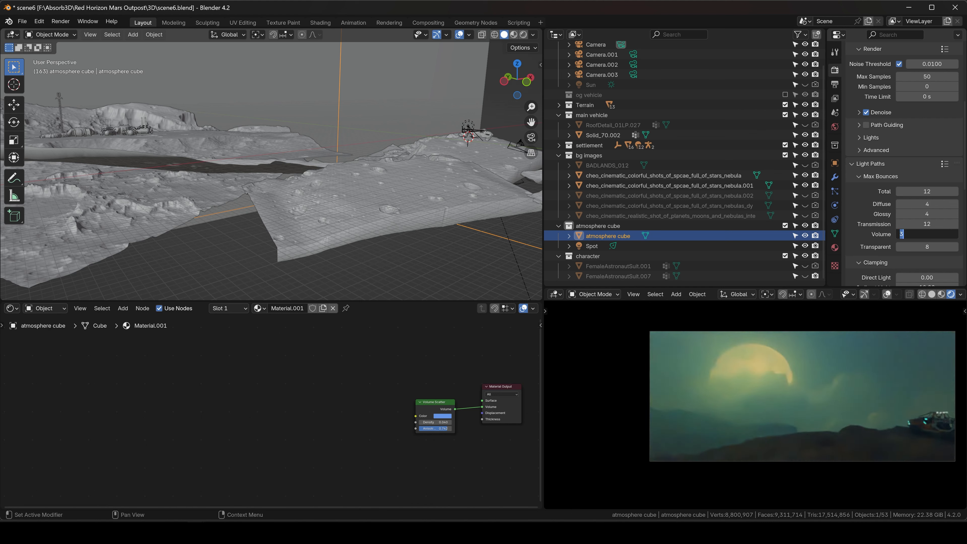
type("12")
key("Return")
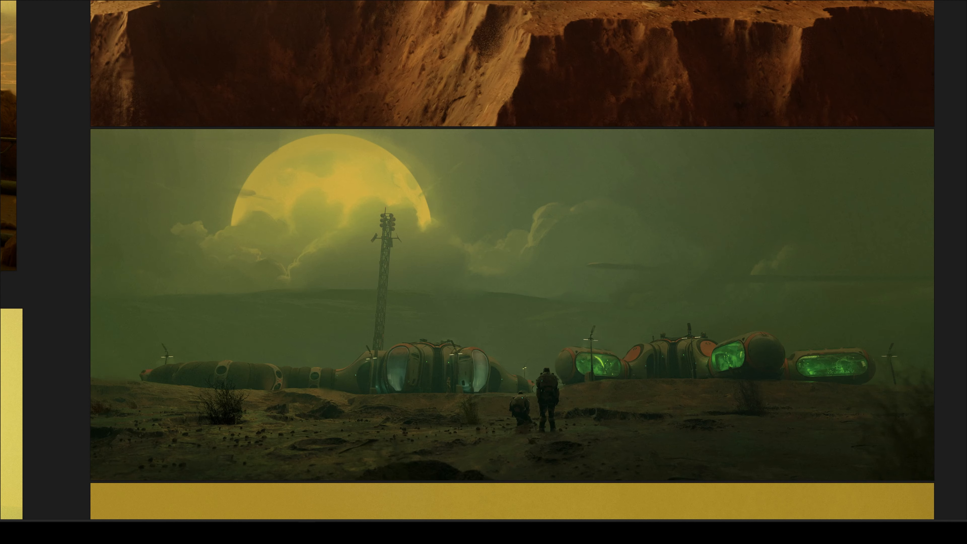
- Examine the green moonlit and yellow concept paintings on the final Artwork reference board, and return to the 3D scene
scroll(619, 291, "down", 5)
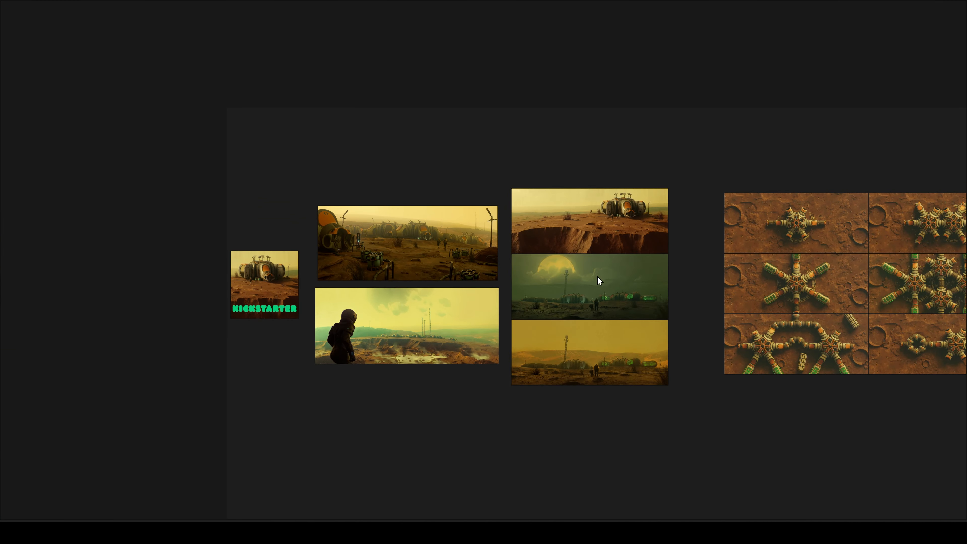
scroll(510, 267, "up", 2)
scroll(508, 266, "up", 4)
scroll(433, 263, "down", 5)
scroll(328, 329, "up", 5)
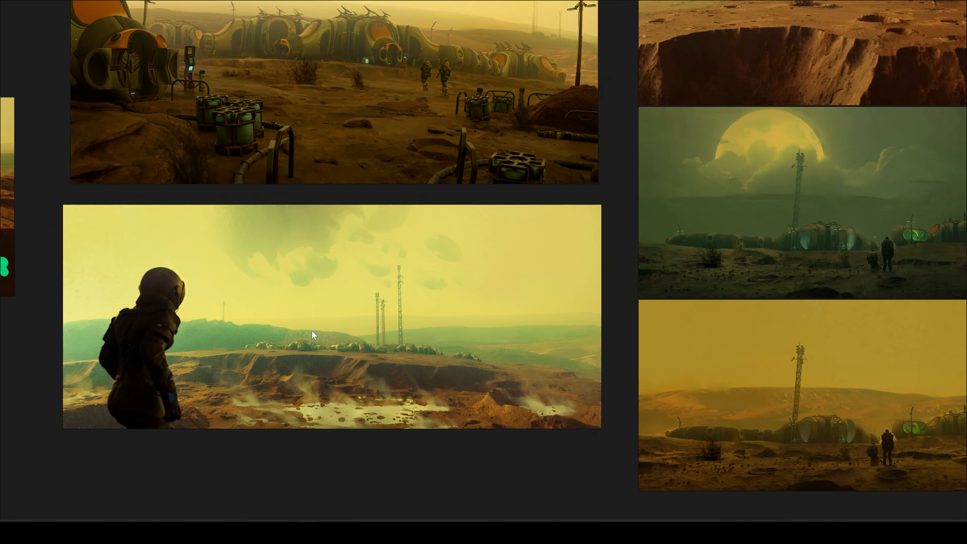
scroll(423, 316, "down", 1)
scroll(524, 281, "down", 5)
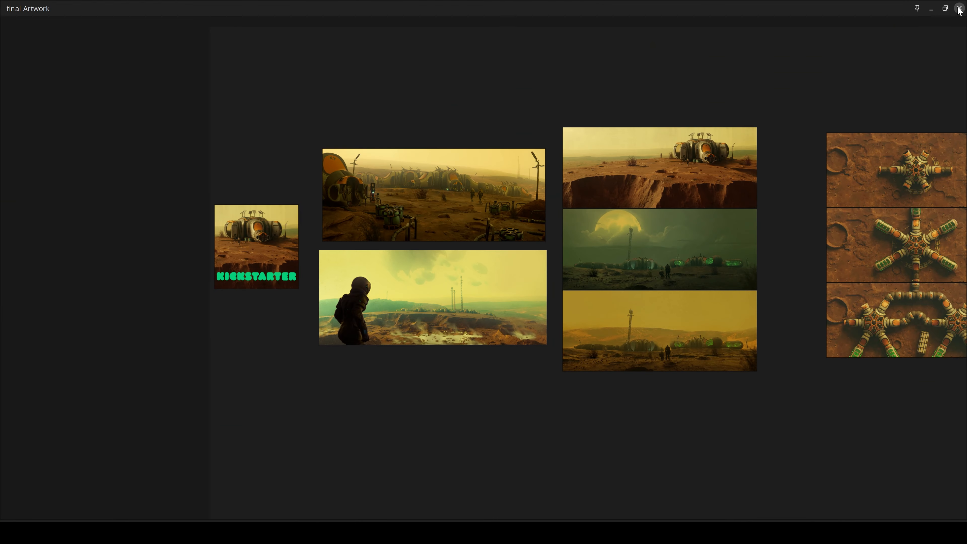
left_click(932, 8)
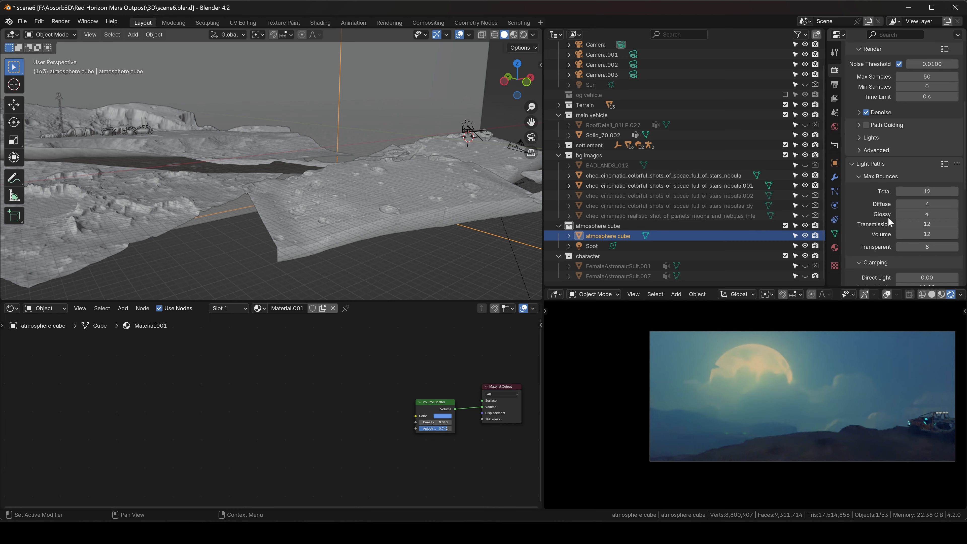
- Hide the atmosphere cube to get a clear rendered close-up of the settlement and its tower
middle_click_drag(312, 177, 327, 163)
middle_click_drag(328, 164, 301, 200, "shift")
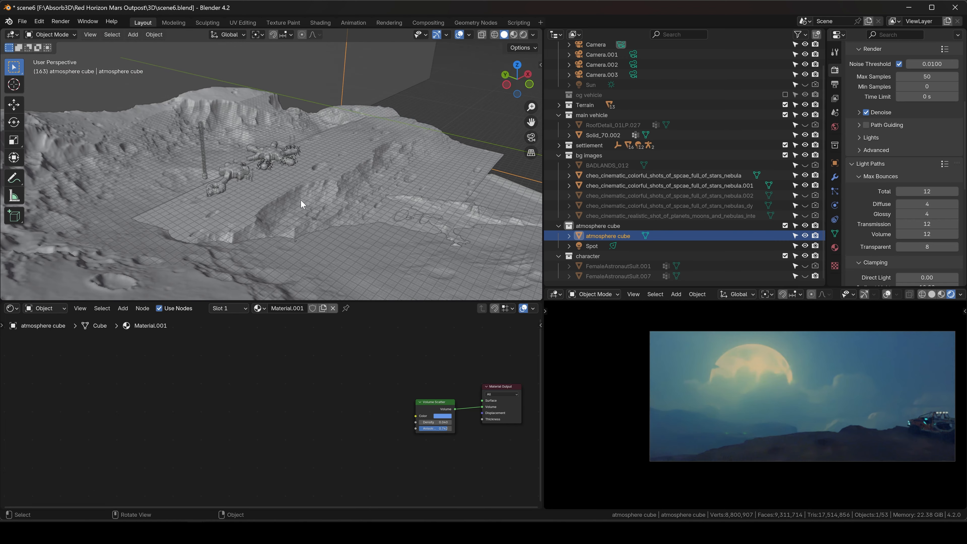
scroll(254, 166, "up", 3)
middle_click_drag(337, 172, 317, 163)
key("q")
left_click(734, 412)
scroll(723, 433, "up", 6)
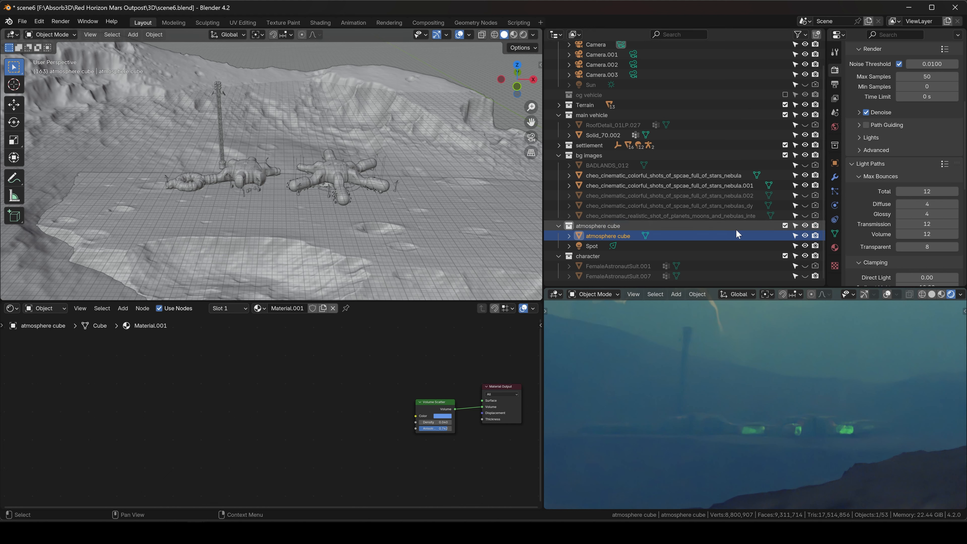
left_click(806, 236)
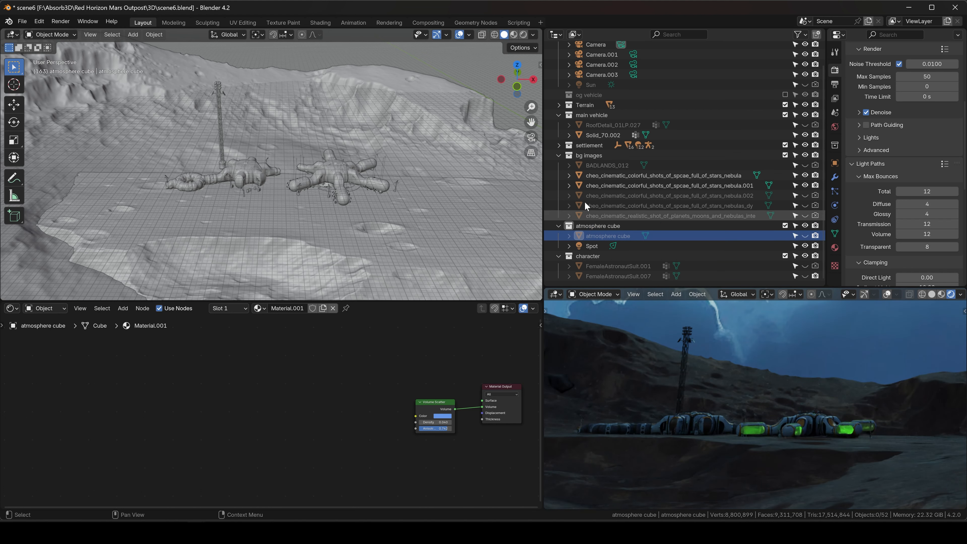
- Duplicate the star-shaped settlement building and place the copy on the ground behind the original
scroll(339, 177, "up", 4)
left_click(368, 157)
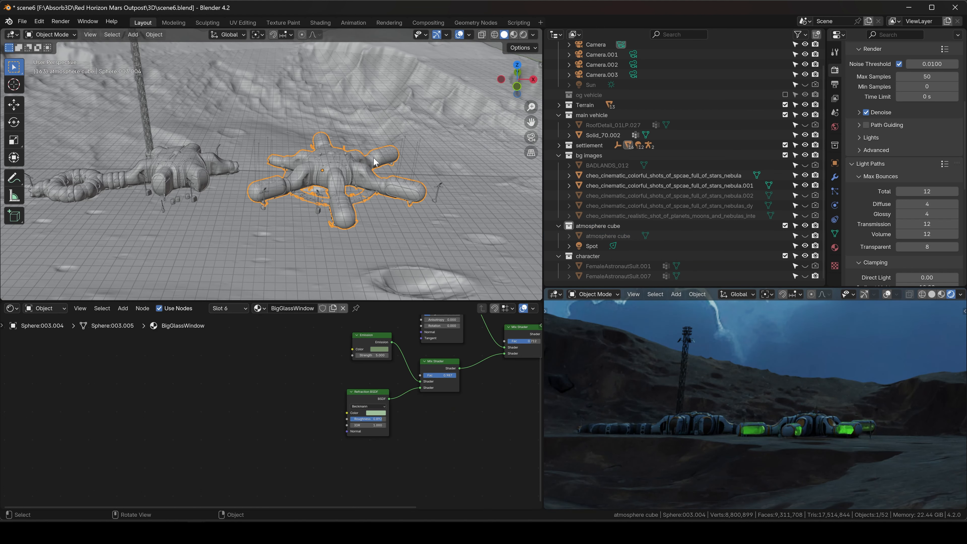
middle_click_drag(370, 157, 370, 167)
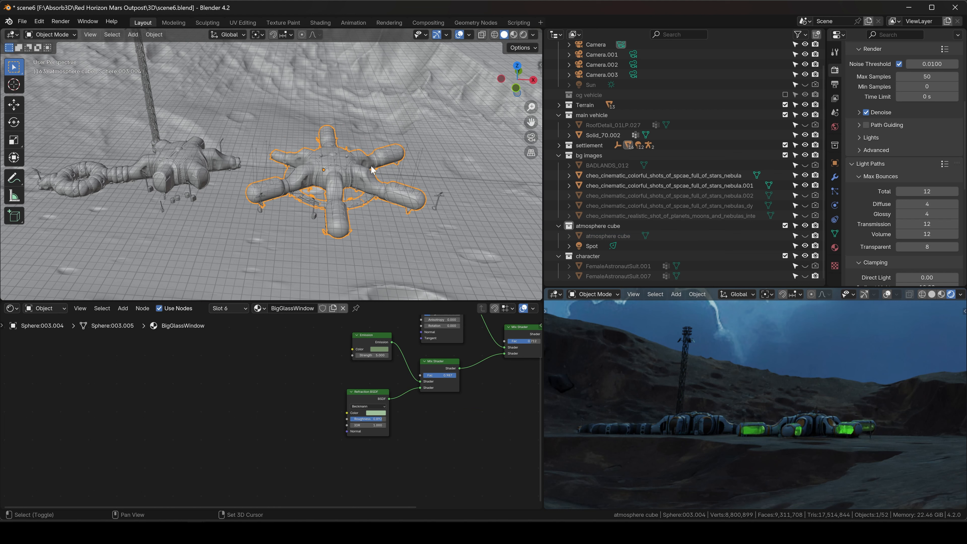
key("shift+d")
left_click(298, 111)
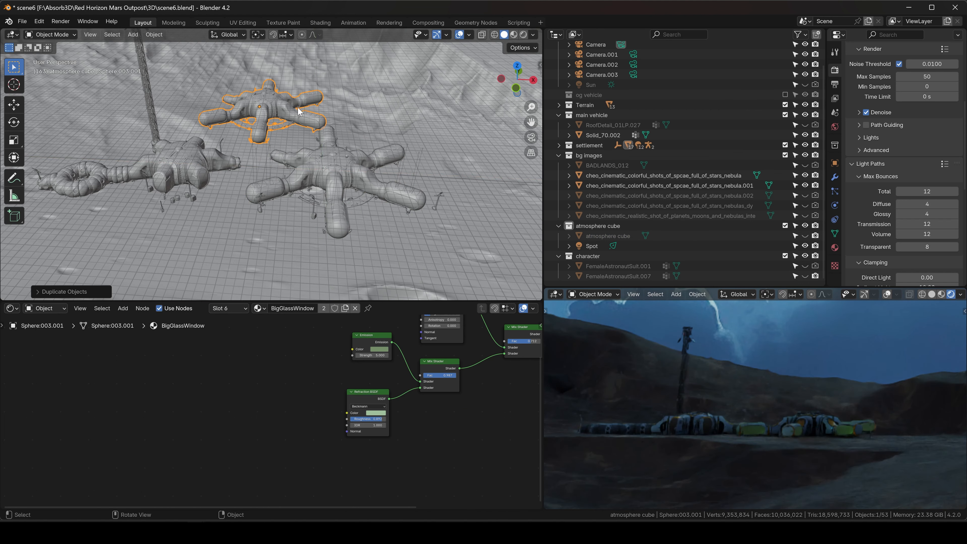
- Rotate the duplicated star-shaped building around the global Z axis so its arms face differently from the original
key("r")
key("z")
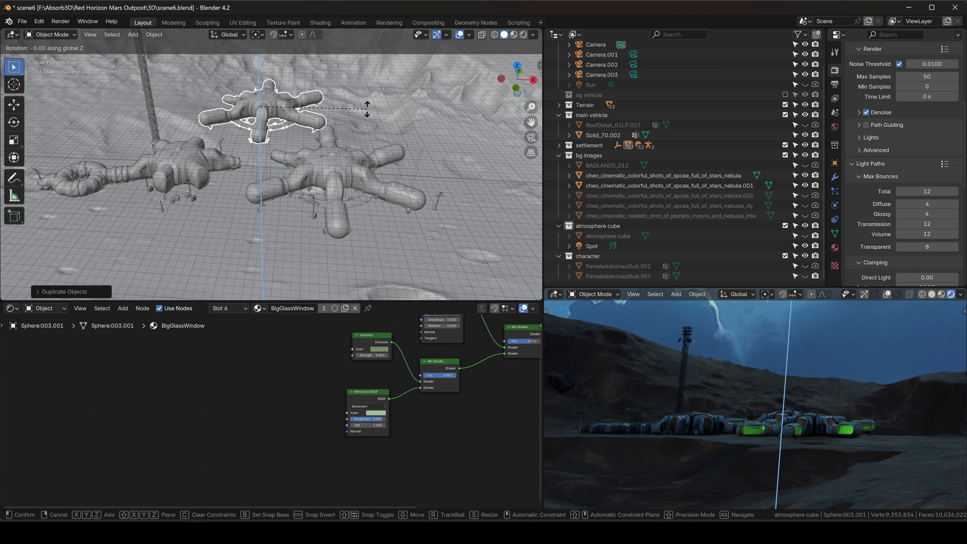
left_click(342, 159)
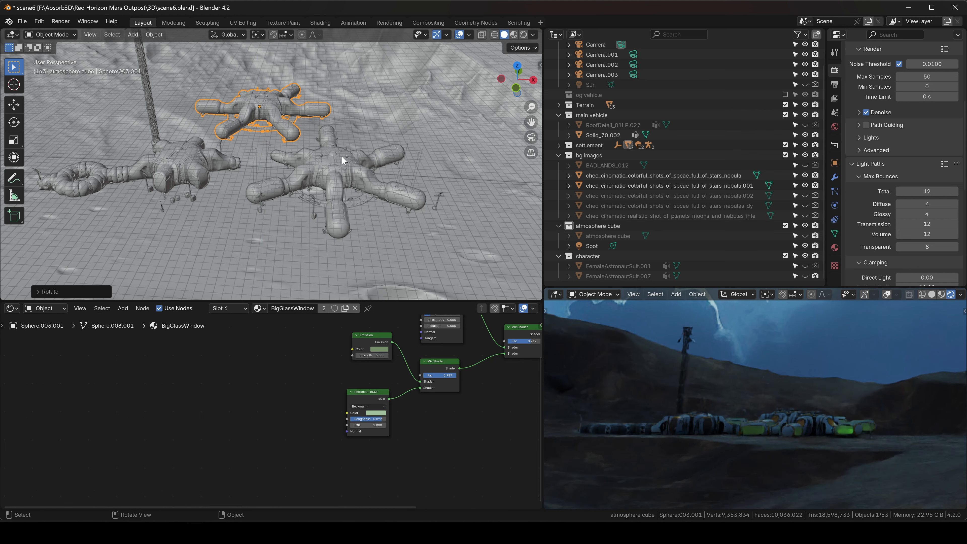
- Duplicate the ring-ended building beside the tower, place the copy in front of the star-shaped building, and rotate it around the global Z axis
scroll(341, 154, "down", 5)
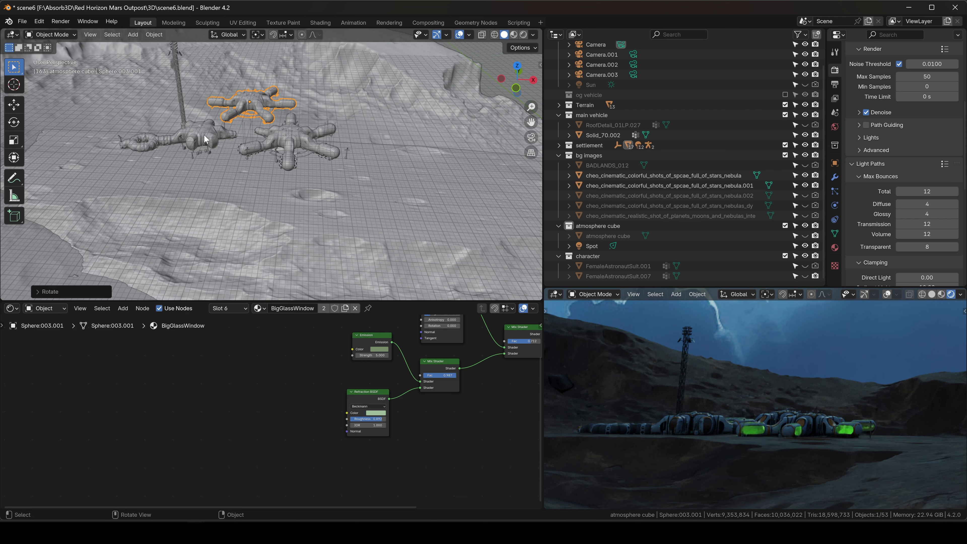
left_click(204, 135)
key("shift+d")
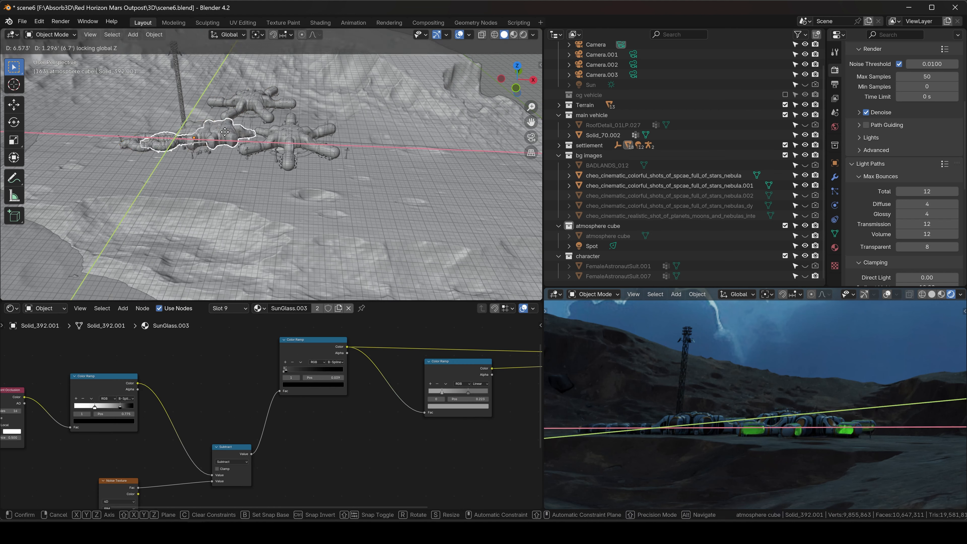
key("z")
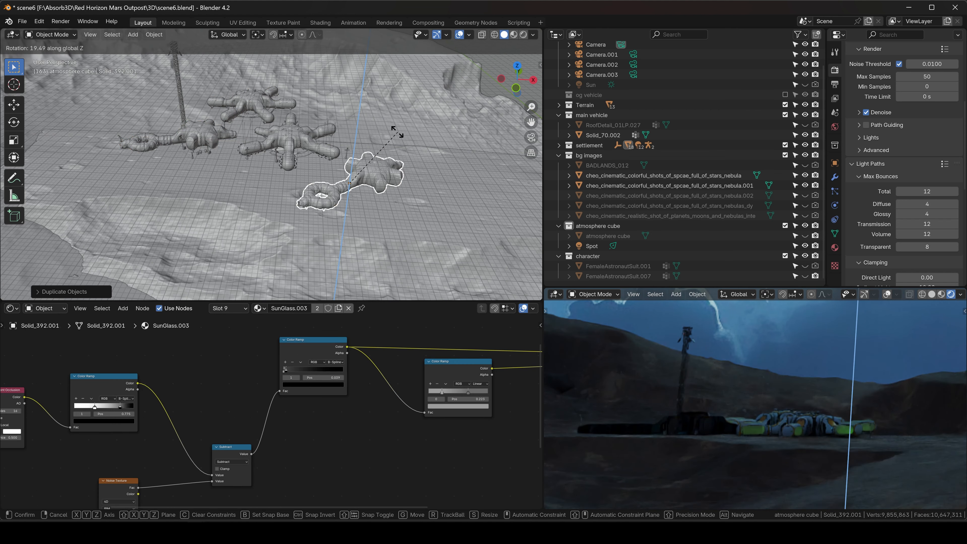
left_click(393, 130)
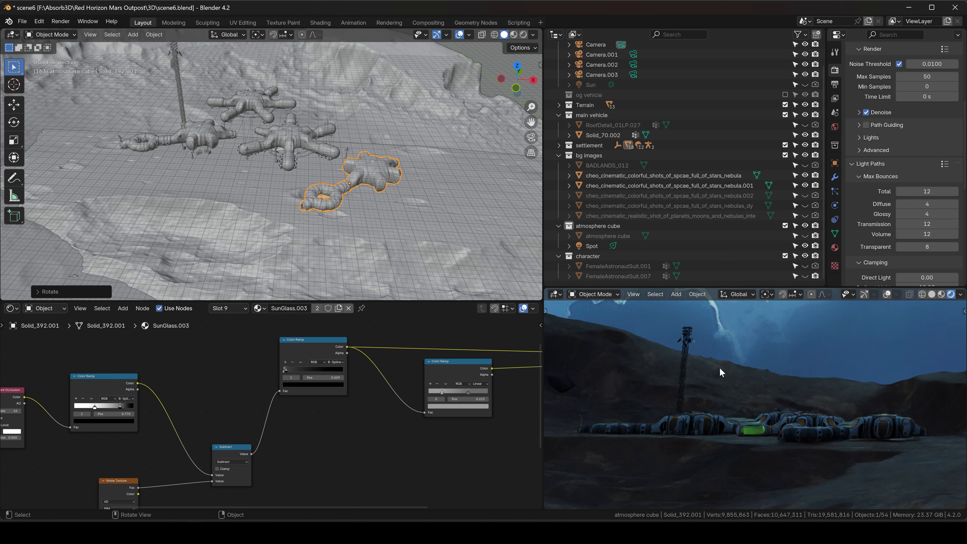
- Lower the copied ring-ended building to the ground and shift it beyond the original star-shaped building, at the settlement's outer end
key("g")
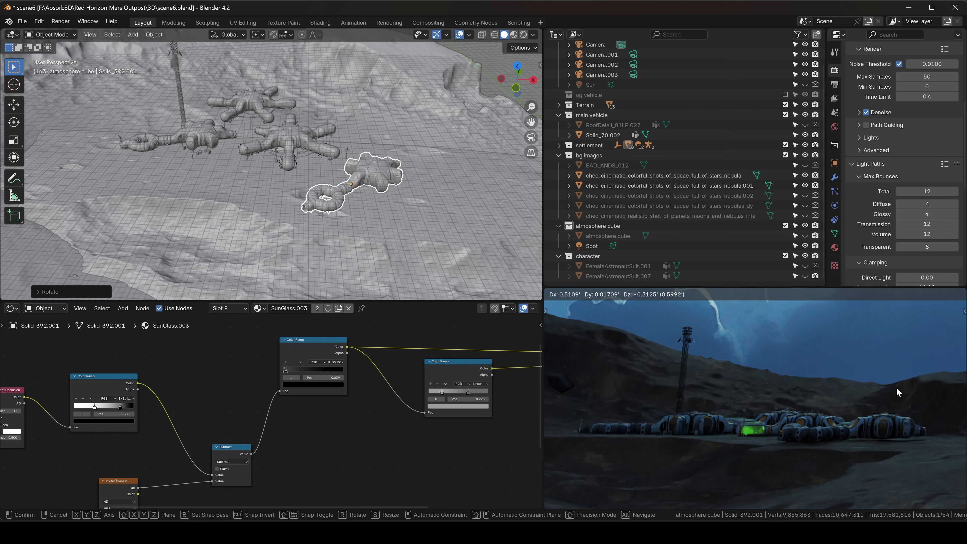
left_click(895, 387)
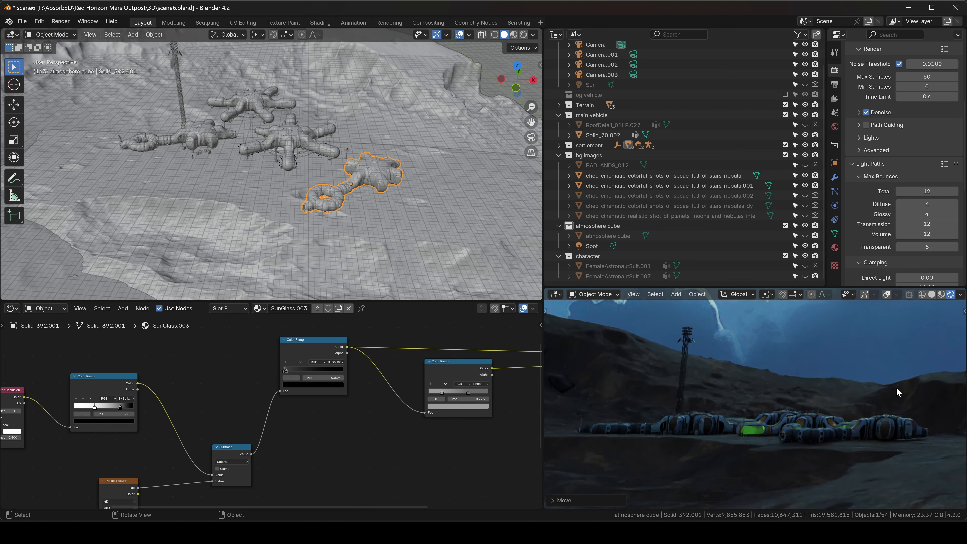
key("g")
right_click(800, 395)
key("g")
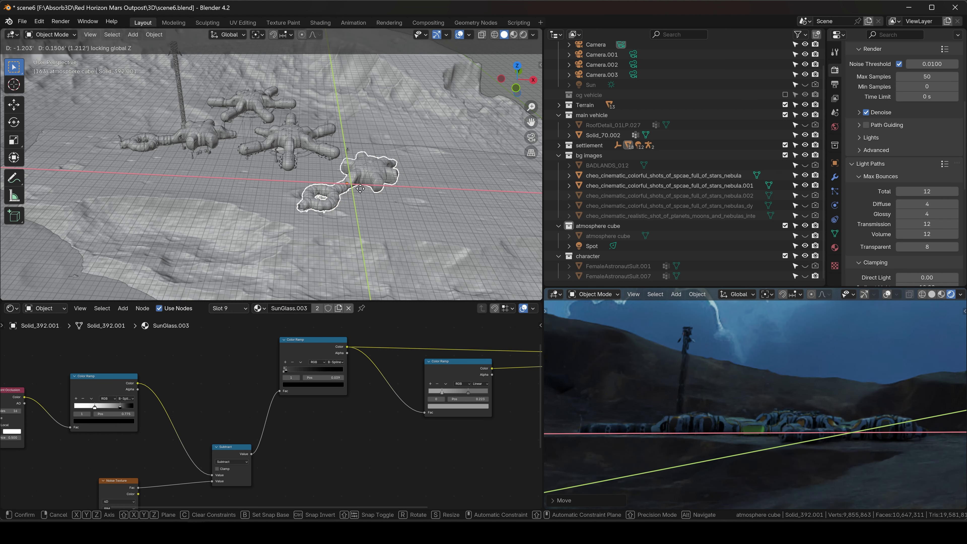
left_click(394, 174)
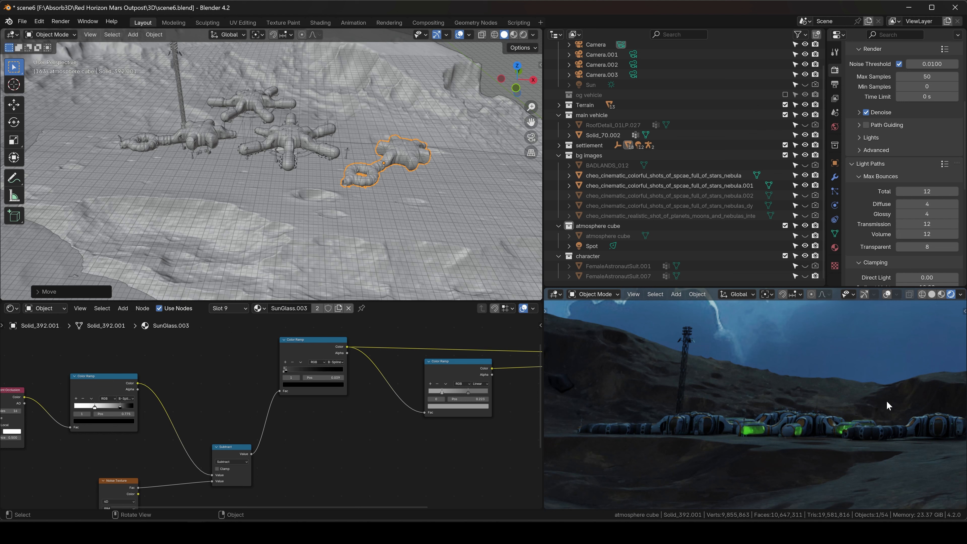
middle_click_drag(877, 387, 794, 385)
key("g")
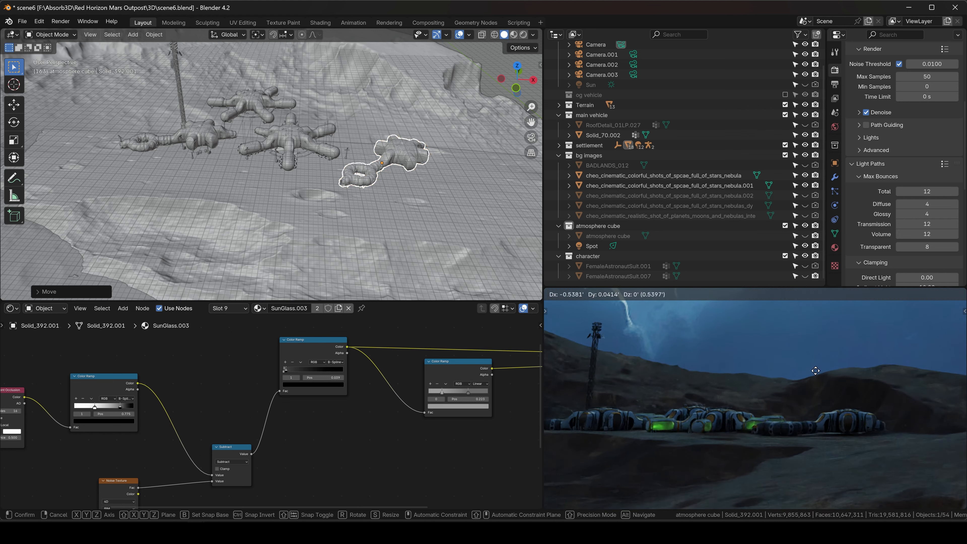
left_click(813, 372)
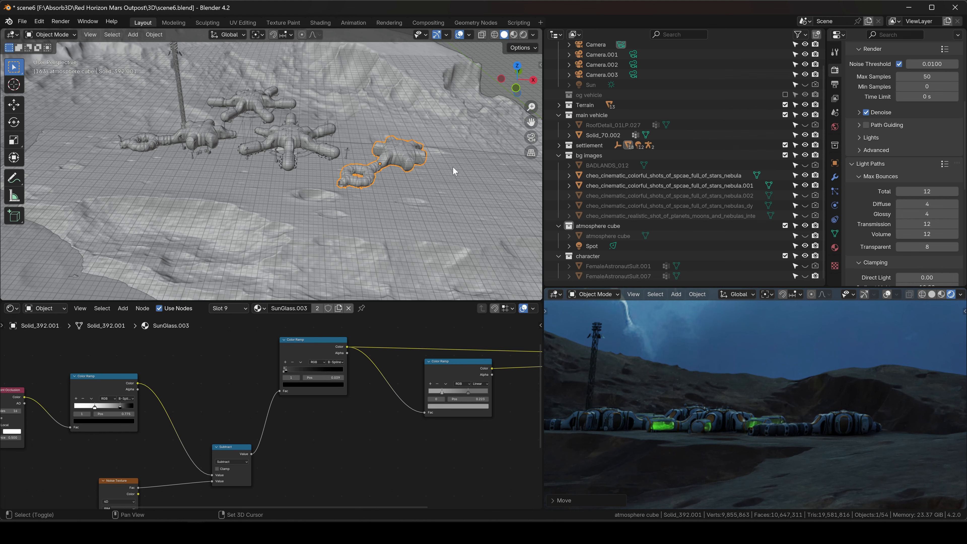
- Duplicate the ring-ended building up onto the hill behind the settlement and rotate the copy to face a different direction
middle_click_drag(453, 167, 261, 211)
key("shift+d")
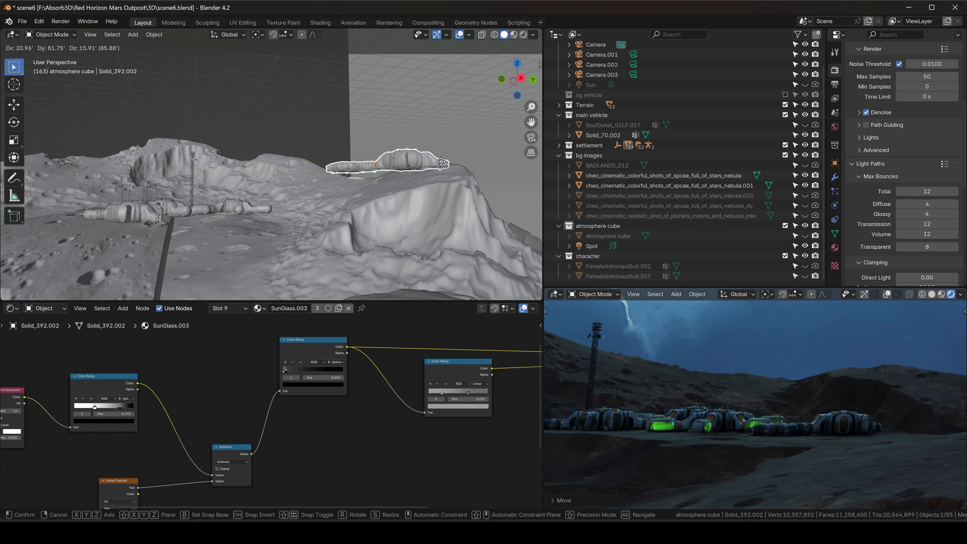
left_click(469, 155)
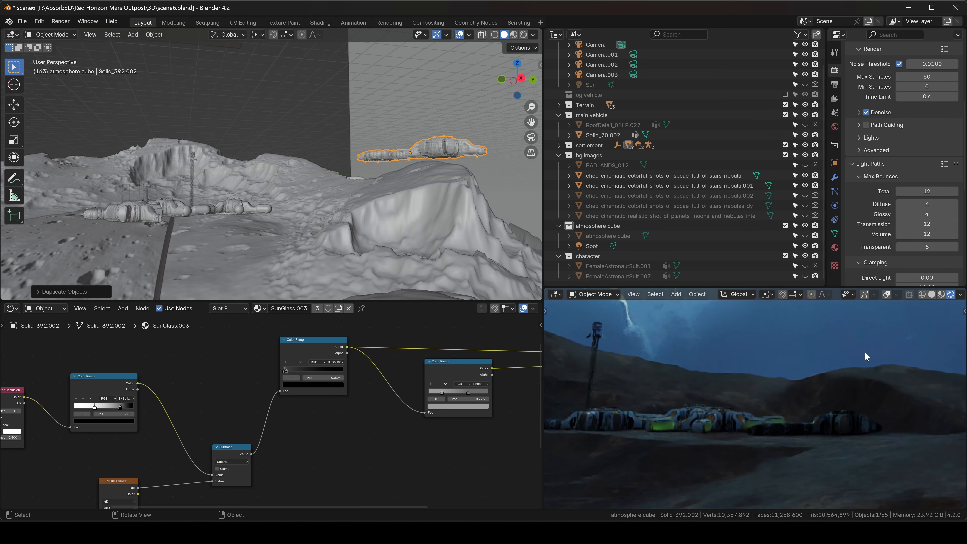
middle_click_drag(471, 274, 338, 244)
key("r")
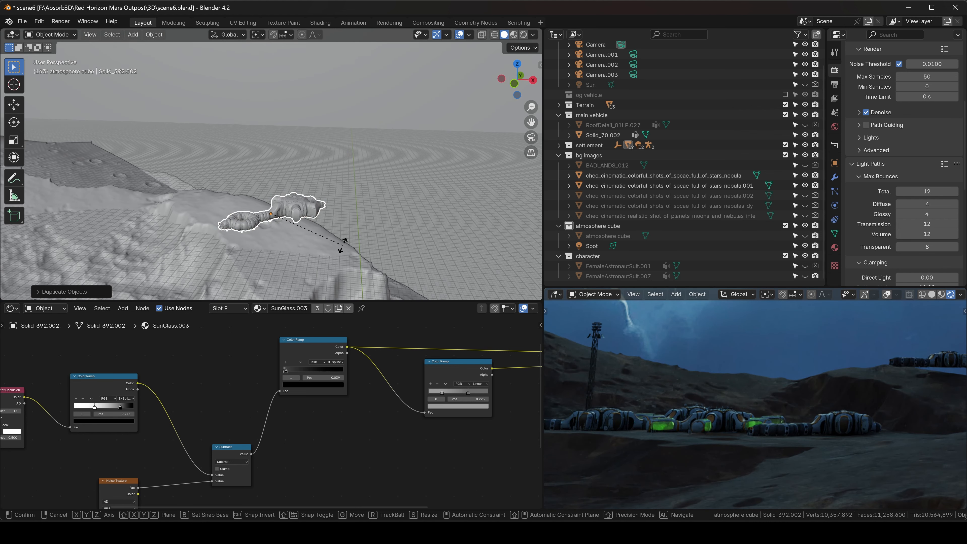
left_click(243, 279)
- Reposition the hilltop copy of the ring-ended building horizontally and pull it along the ridge toward the tower side
key("g")
key("shift+z")
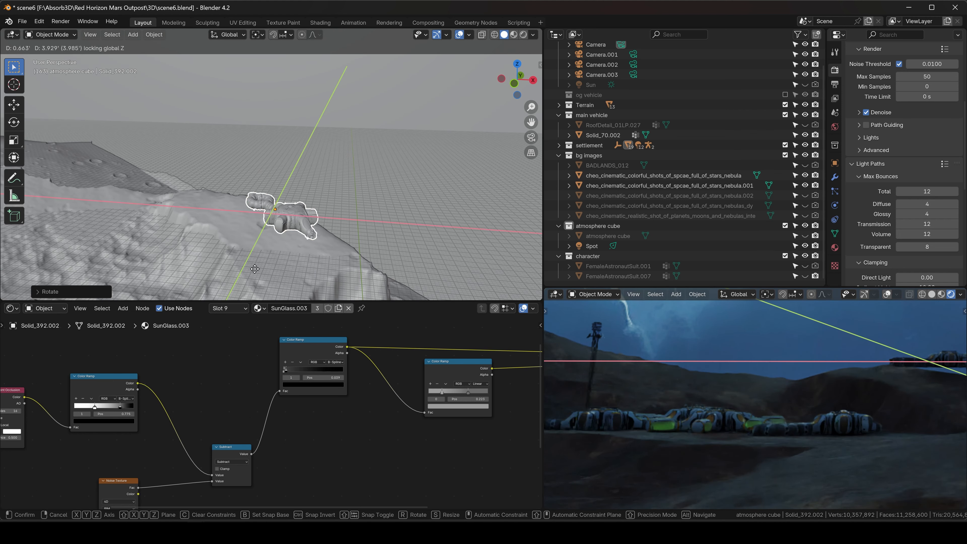
left_click(329, 199)
middle_click_drag(329, 199, 258, 176)
middle_click_drag(900, 376, 880, 370, "shift")
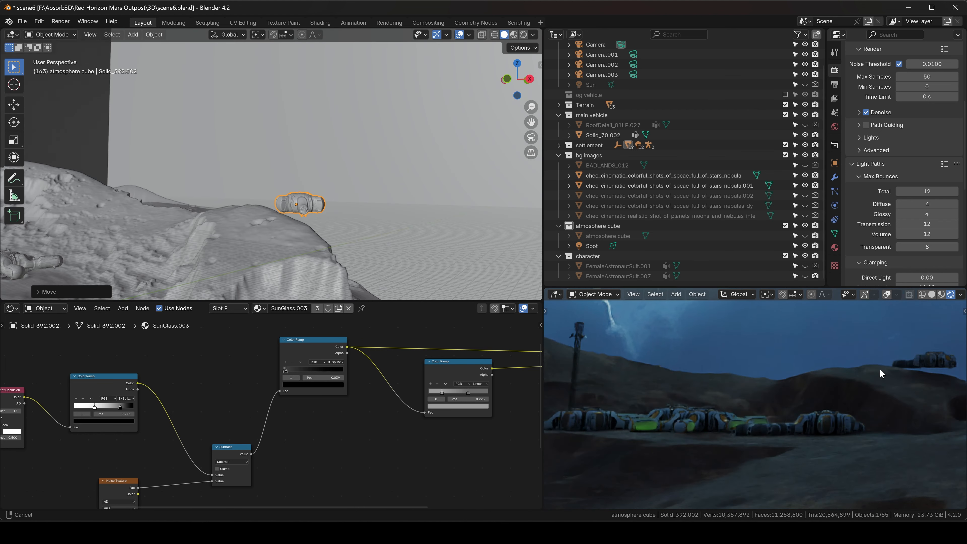
key("g")
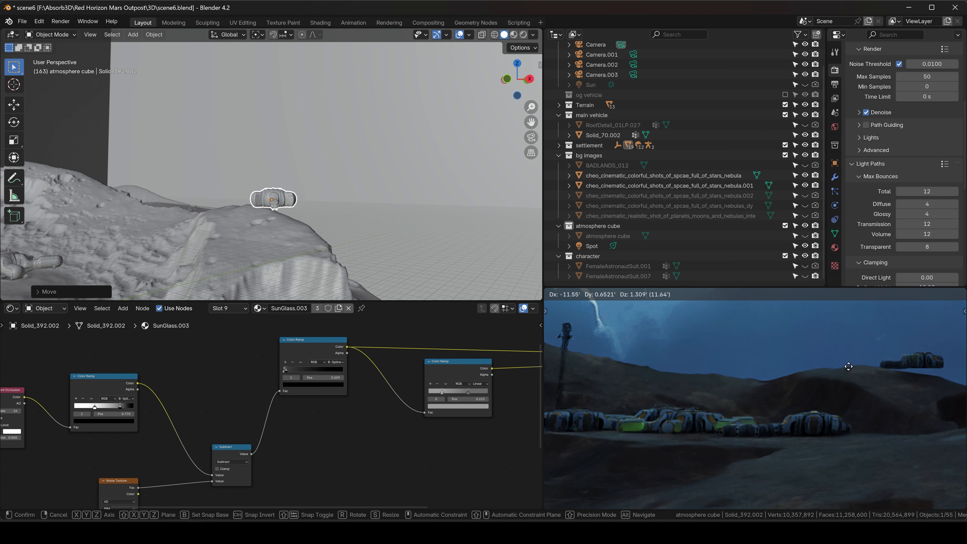
left_click(850, 372)
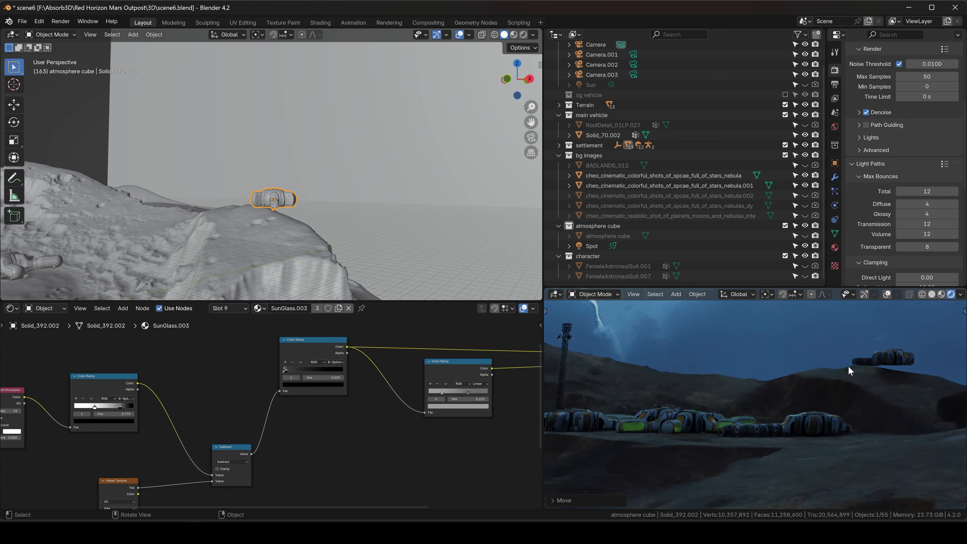
- Switch the close-up view to solid shading and seat the ring-ended copy on the hill's crest
left_click(931, 296)
key("g")
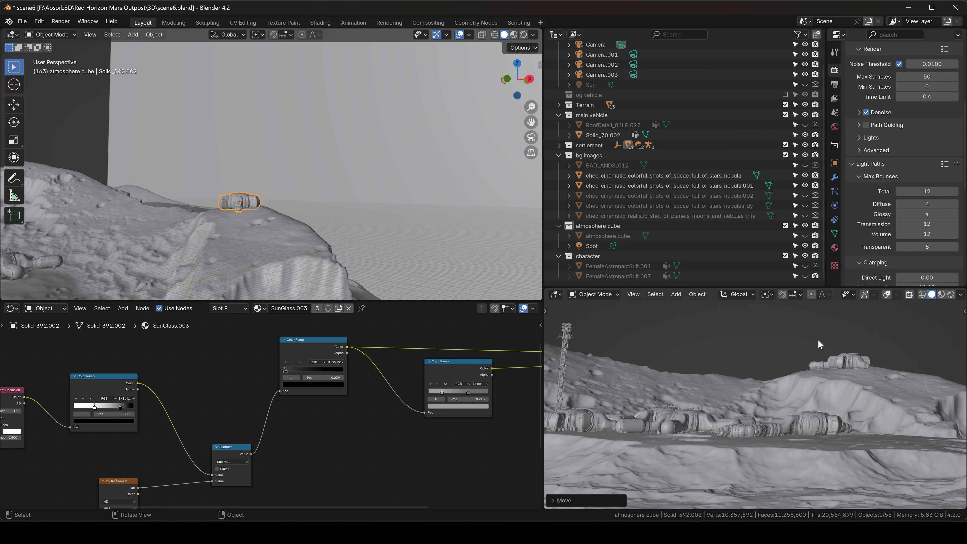
key("shift+z")
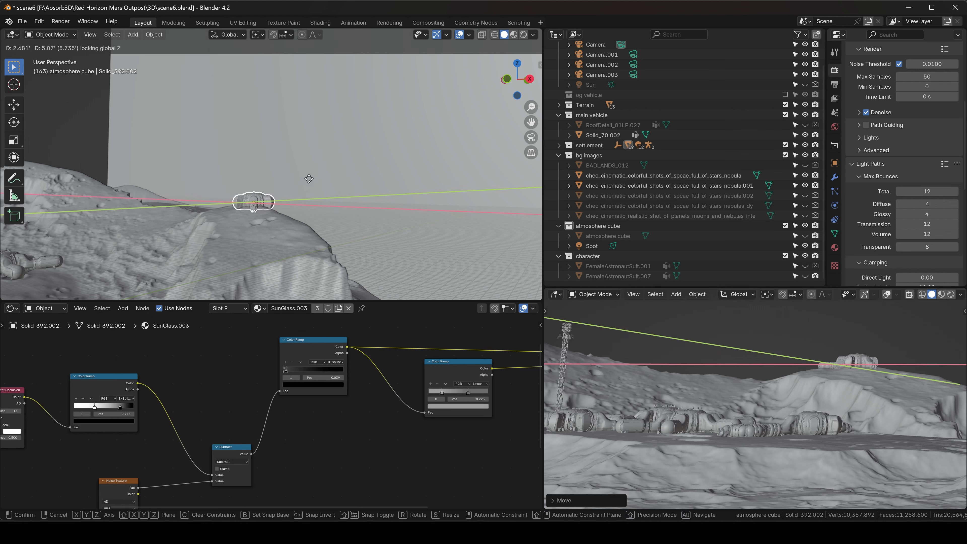
left_click(313, 181)
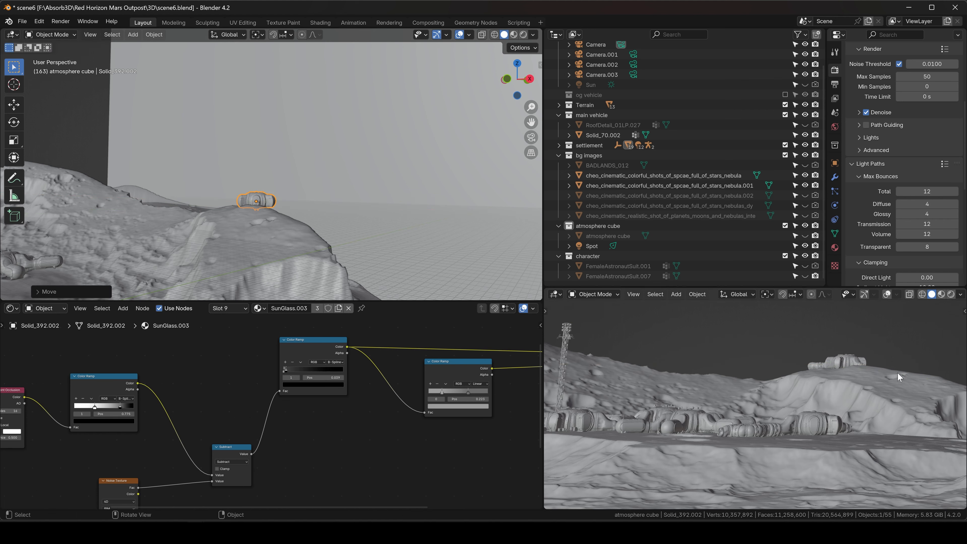
- Duplicate the satellite tower, place the copy on the hilltop beside the ring-ended building, and rotate it
left_click(565, 336)
scroll(114, 172, "down", 4)
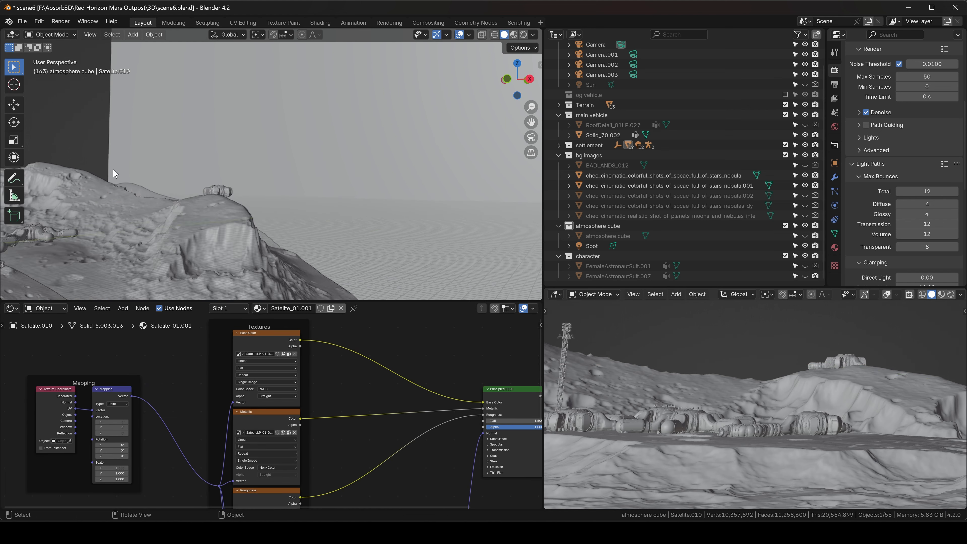
middle_click_drag(115, 172, 332, 210, "shift")
key("shift+d")
key("shift+z")
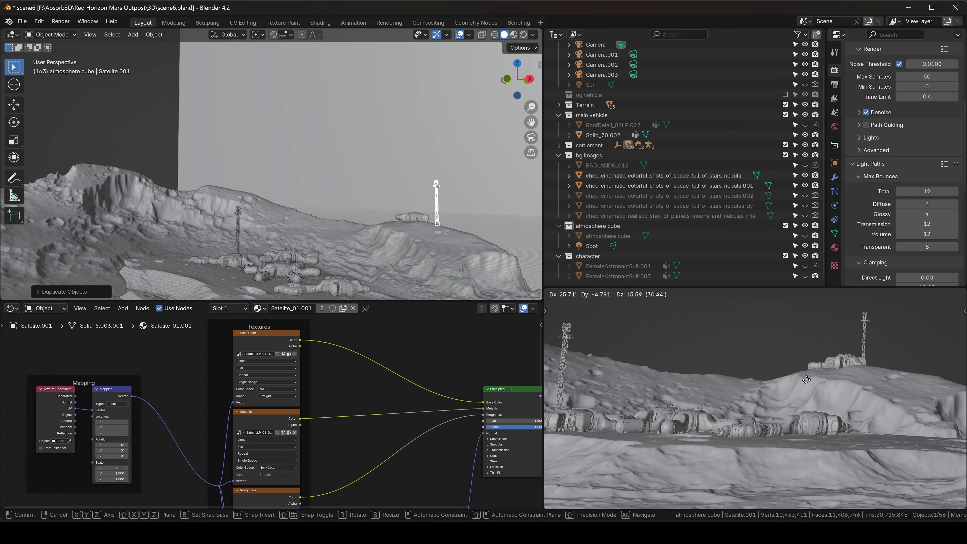
left_click(798, 380)
key("r")
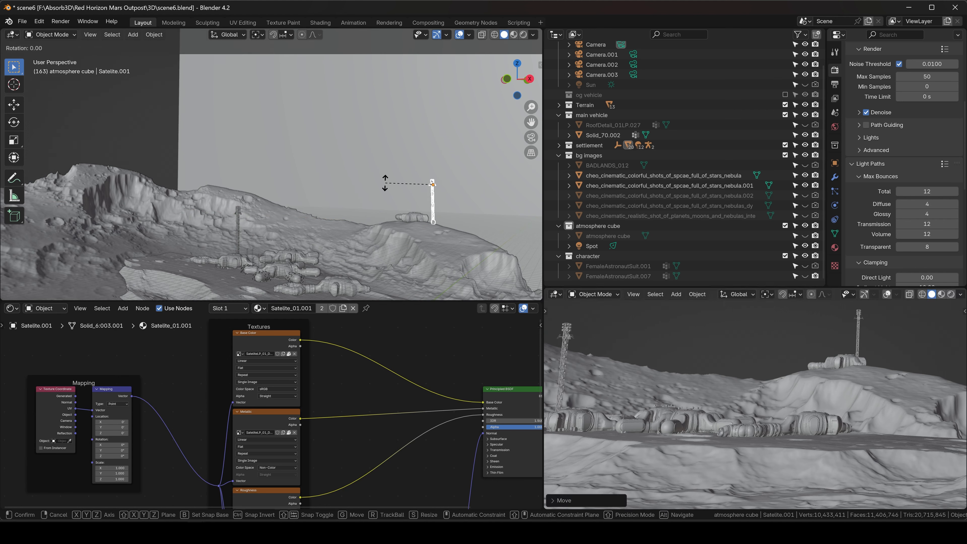
left_click(410, 169)
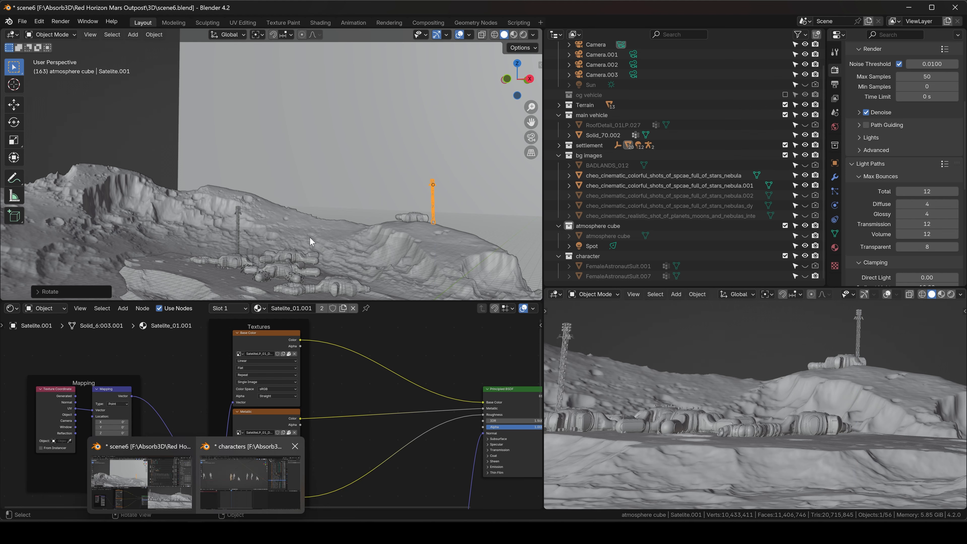
- Duplicate the original star-shaped building and move the copy across the ground plane to just behind the valley's copied ring-ended building
middle_click_drag(348, 205, 367, 206)
left_click(809, 423)
middle_click_drag(730, 361, 711, 338)
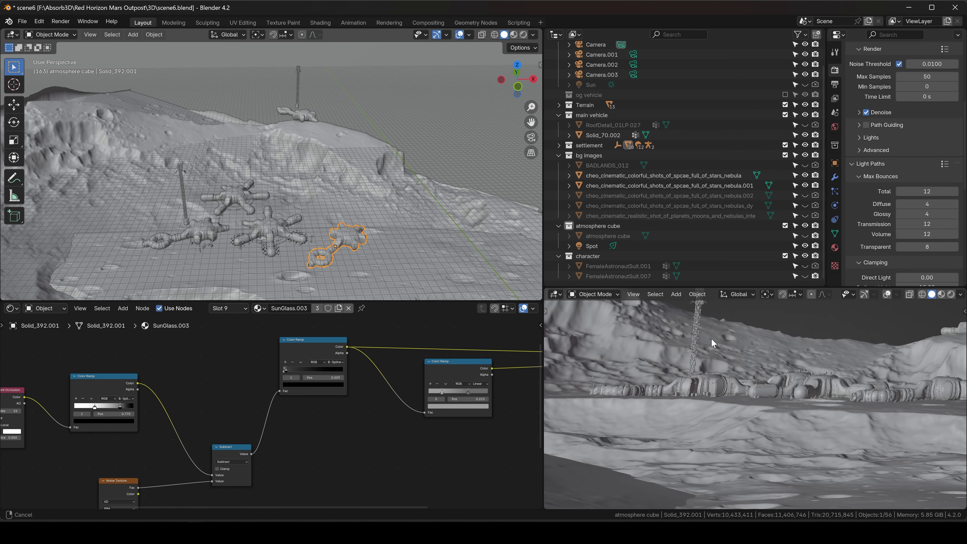
left_click(269, 222)
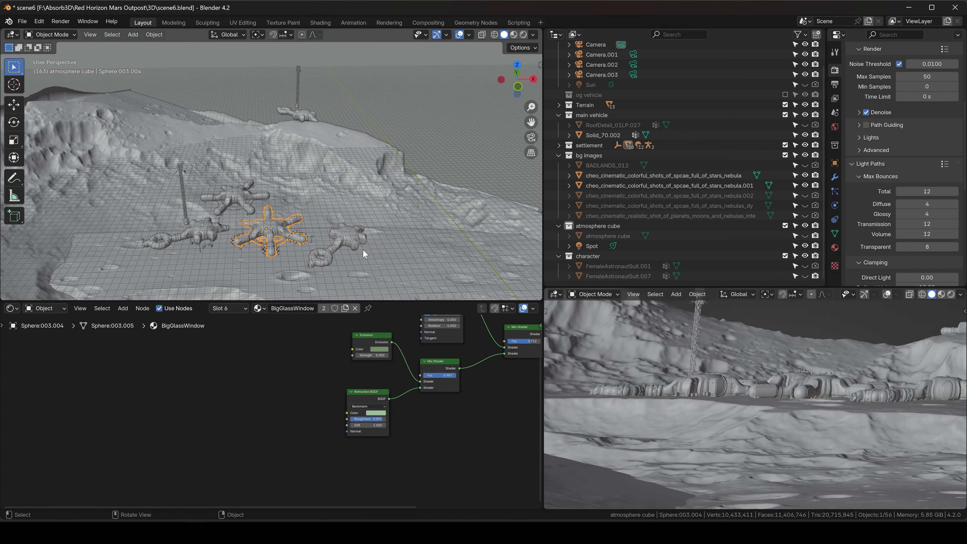
key("g")
key("shift+z")
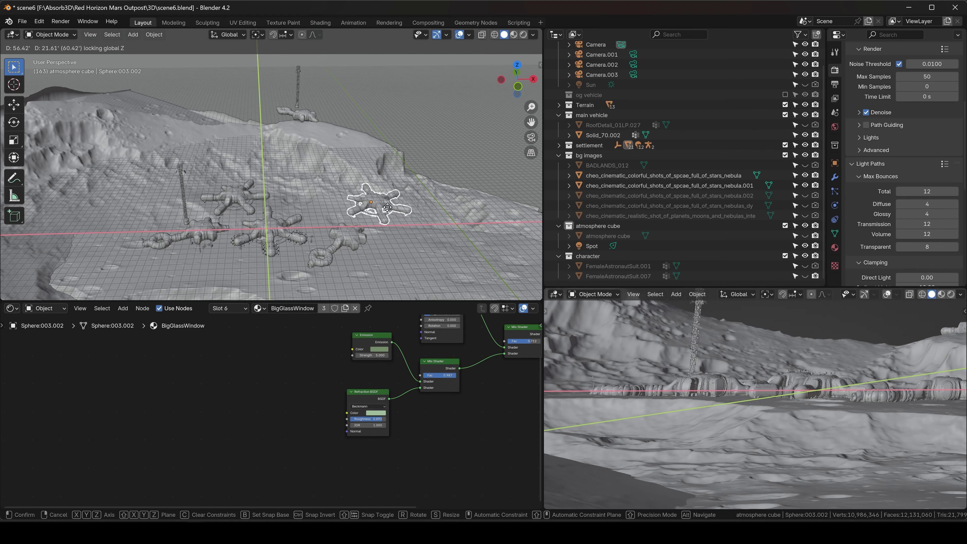
left_click(390, 206)
- Rotate the new star-shaped copy slightly and lower it onto the terrain
middle_click_drag(723, 381, 812, 349)
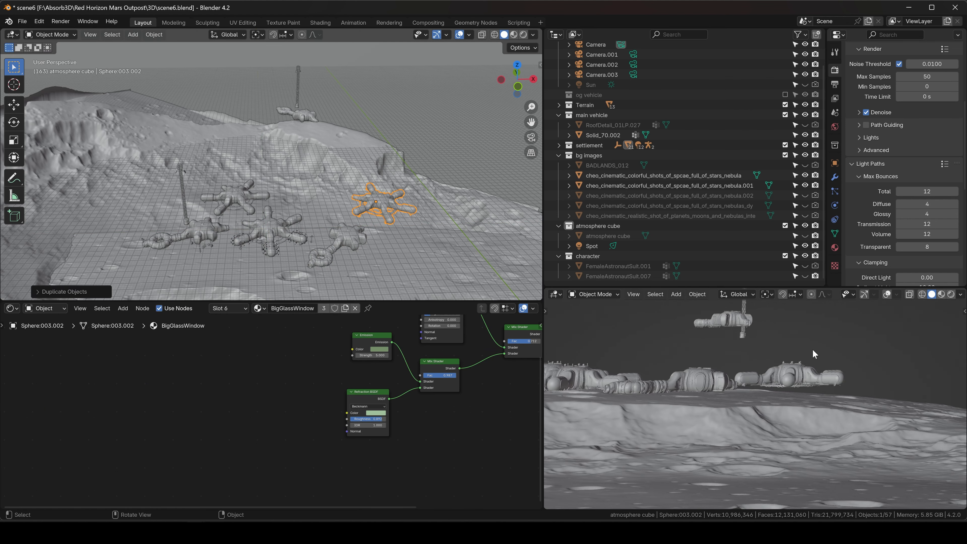
key("r")
left_click(813, 350)
key("g")
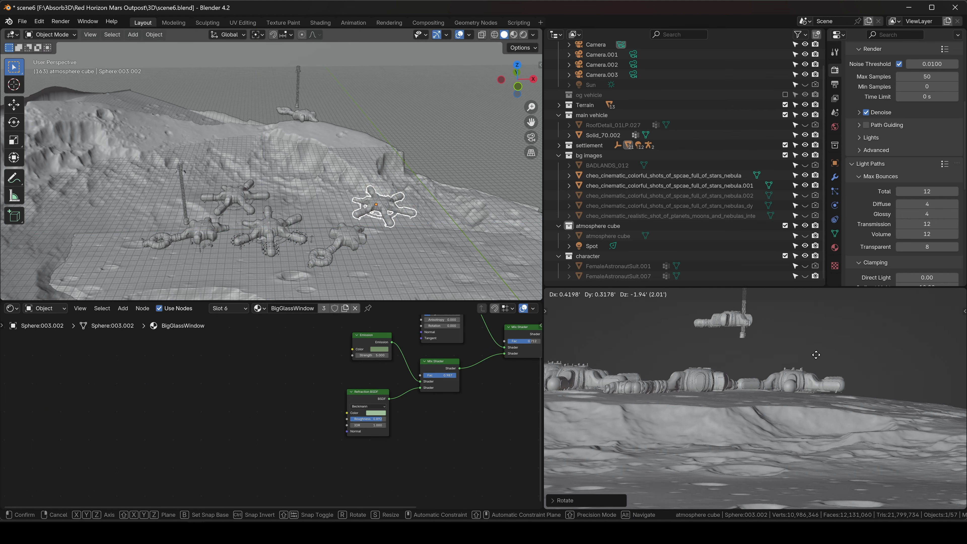
left_click(819, 356)
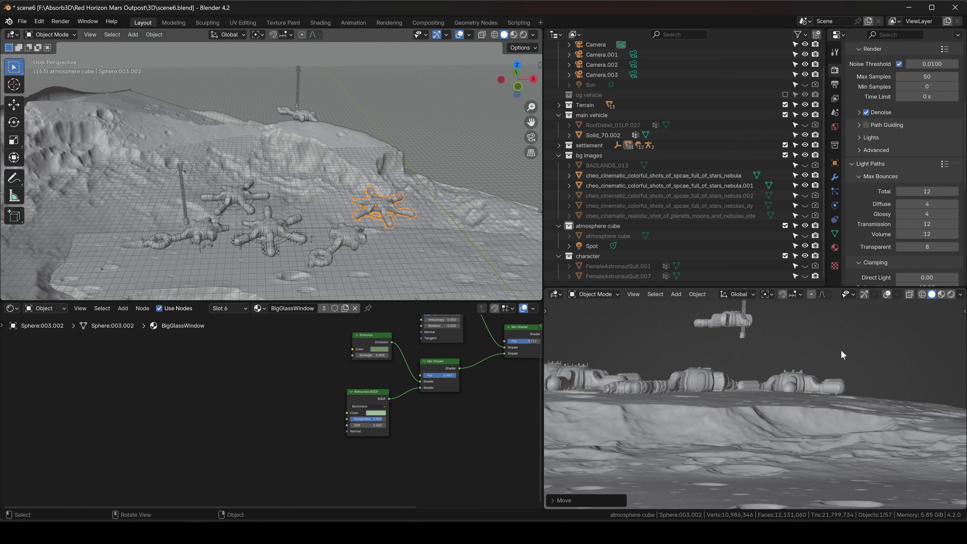
key("r")
key("z")
right_click(840, 350)
- Nudge the new star-shaped copy slightly closer to the neighbouring ring-ended building
key("g")
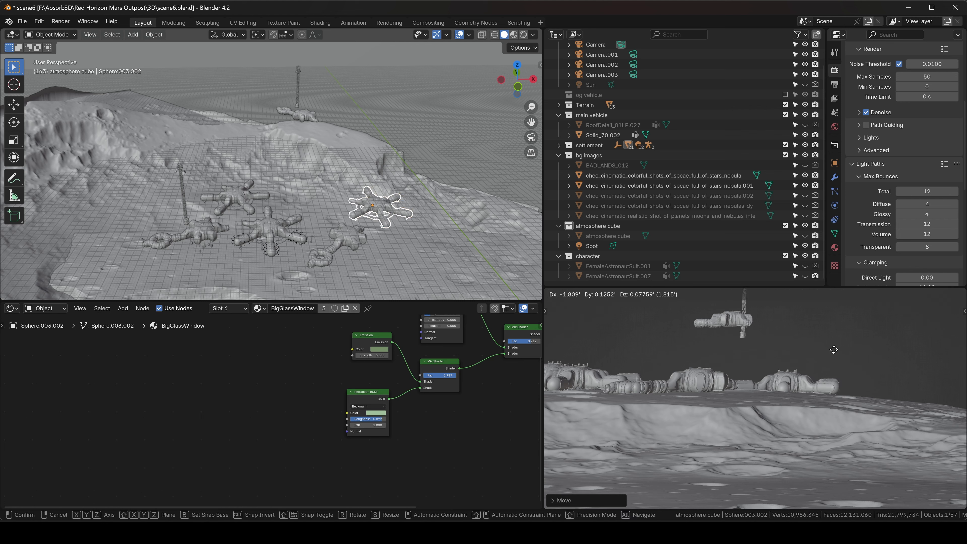
left_click(834, 351)
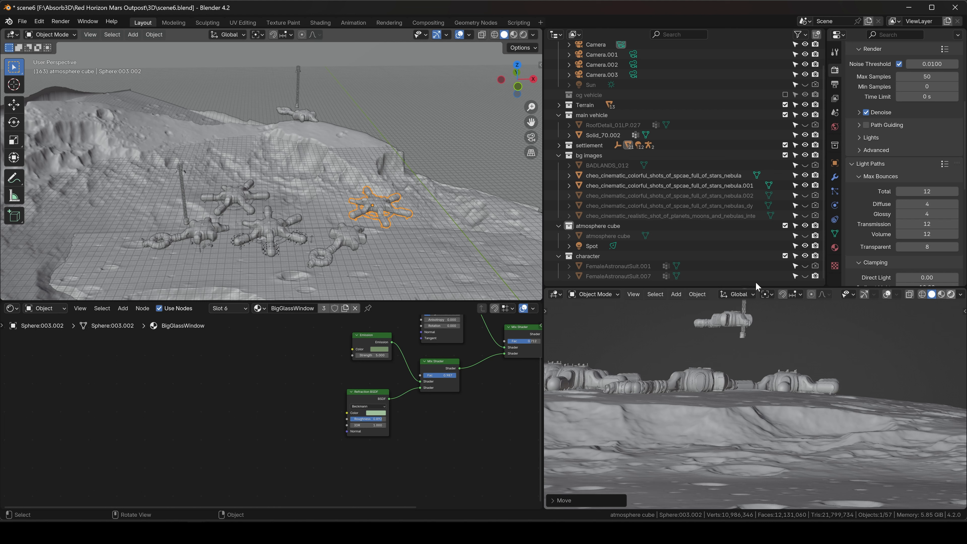
- Switch the close-up view to rendered shading and make the atmosphere cube visible again
key("z")
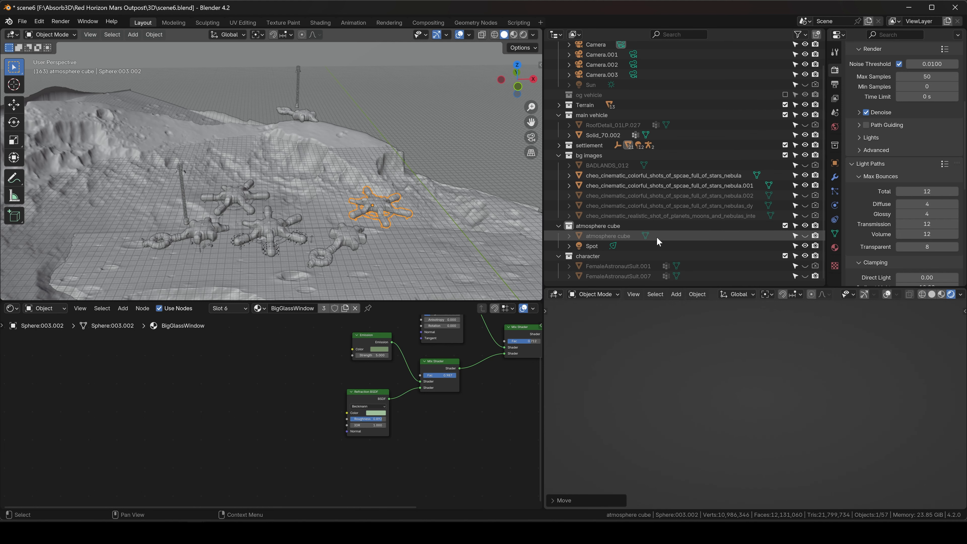
scroll(314, 217, "down", 6)
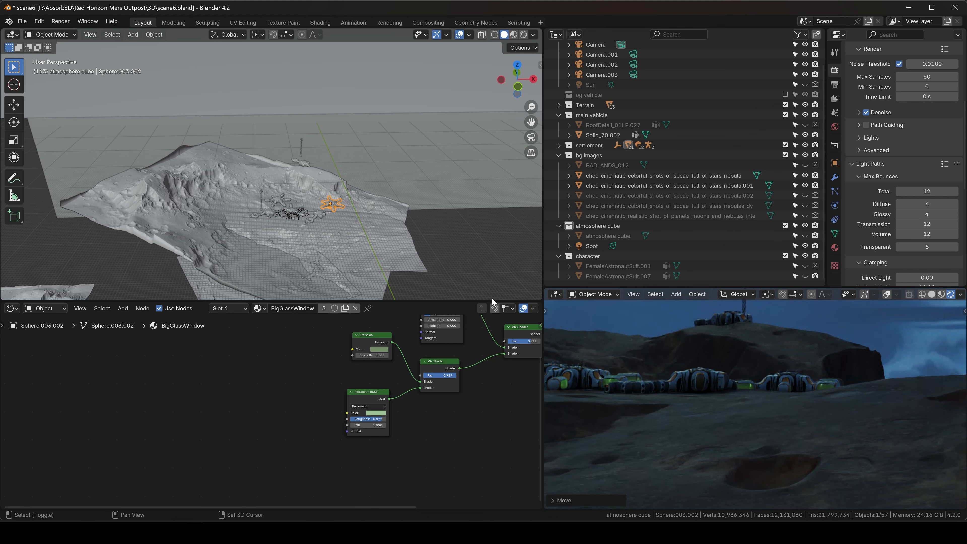
left_click(805, 236)
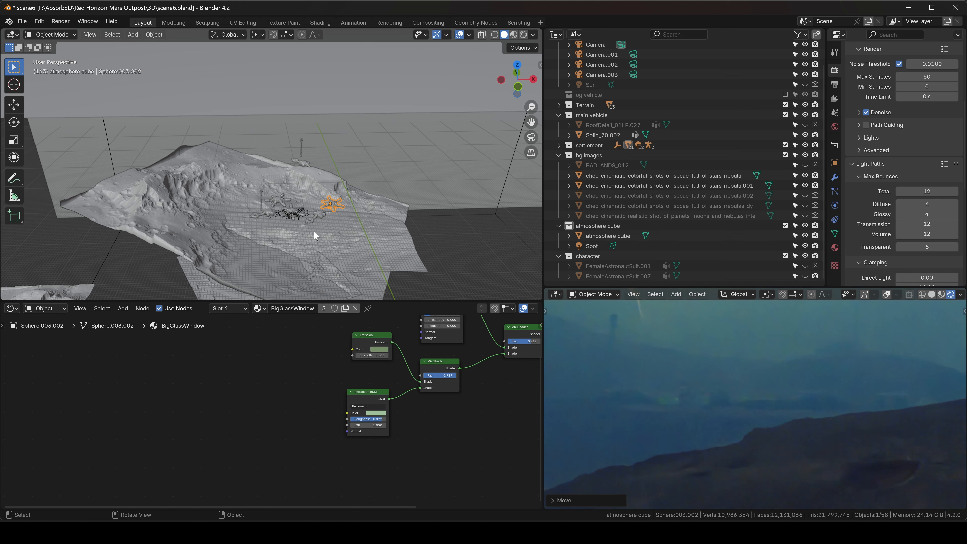
- Select the copied ring-ended building in the valley and show its material settings
scroll(314, 216, "up", 6)
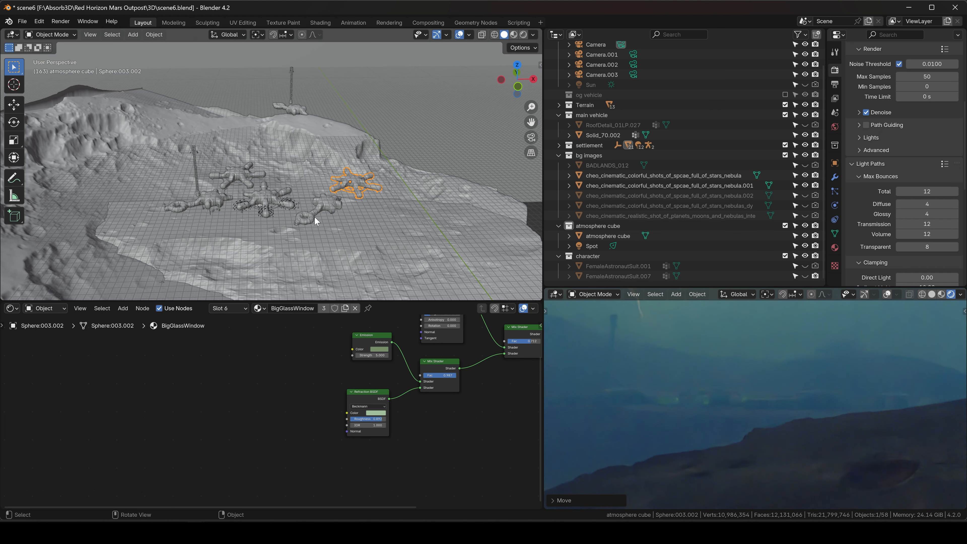
scroll(312, 207, "up", 2)
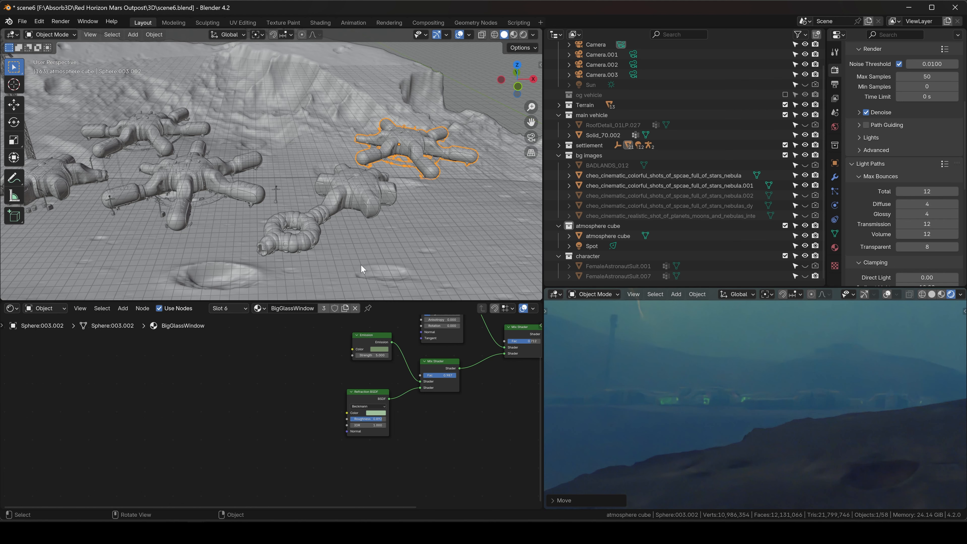
middle_click_drag(236, 233, 302, 186, "shift")
scroll(396, 216, "down", 1)
scroll(317, 185, "down", 3)
scroll(315, 198, "up", 8)
left_click(834, 247)
left_click(328, 191)
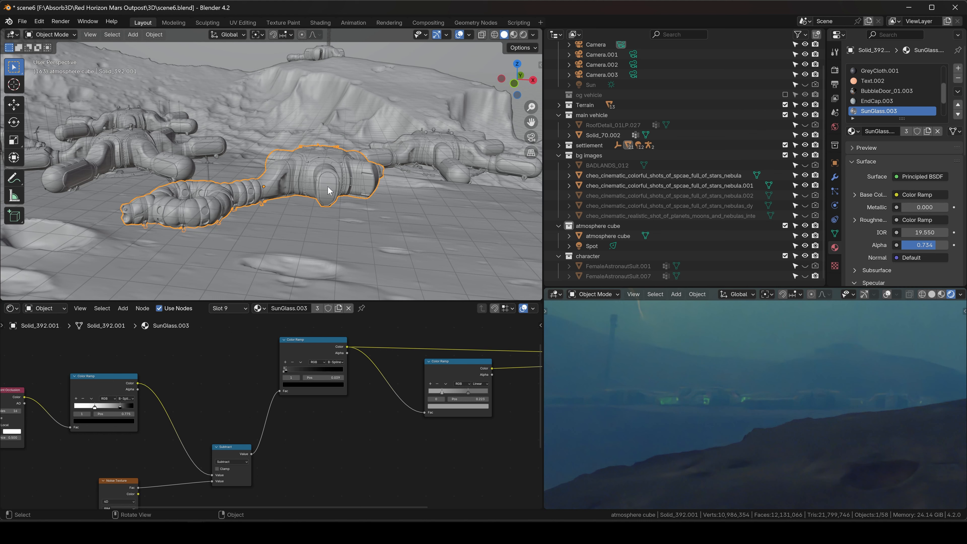
- Switch to the reference board, examine the lit windows in the close-up station artwork, and return to the scene6 file in Blender
left_click(308, 528)
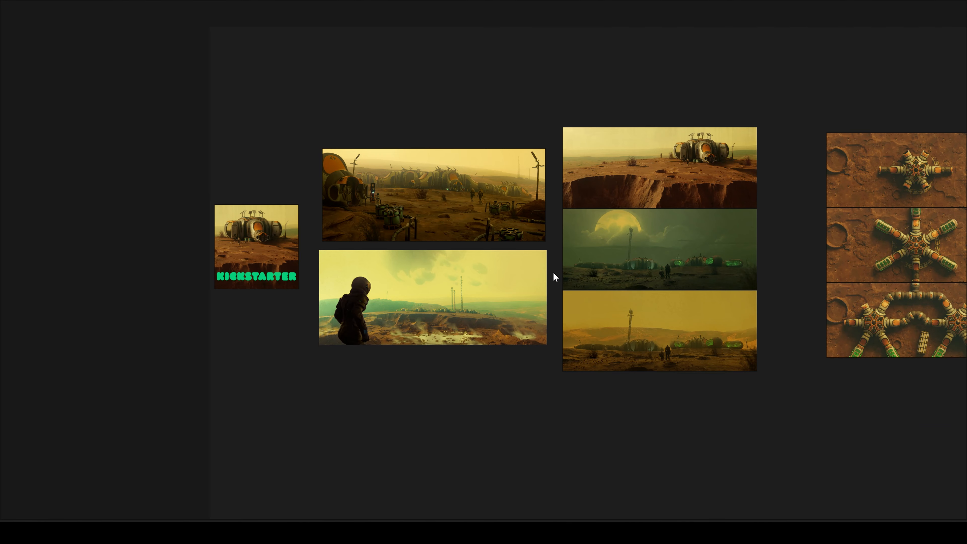
scroll(553, 272, "up", 10)
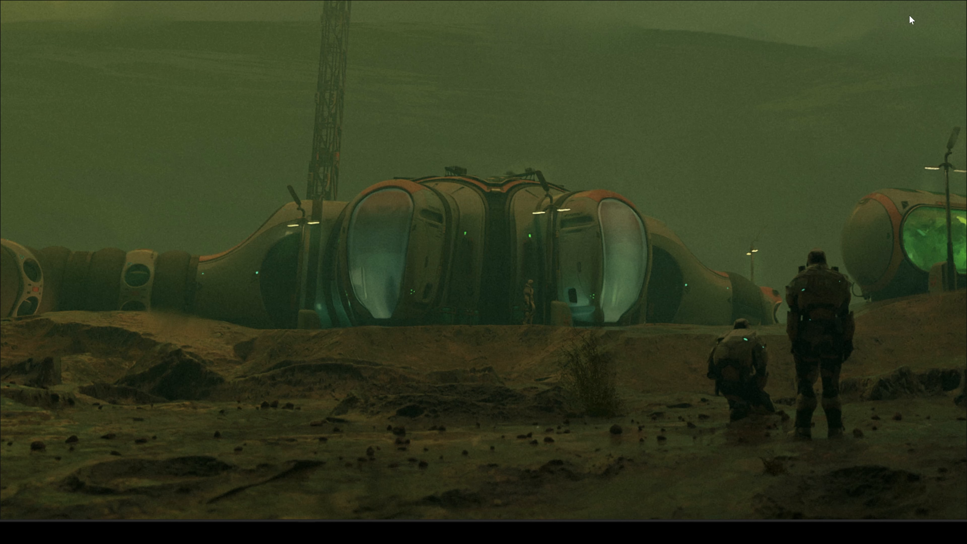
mouse_move(196, 534)
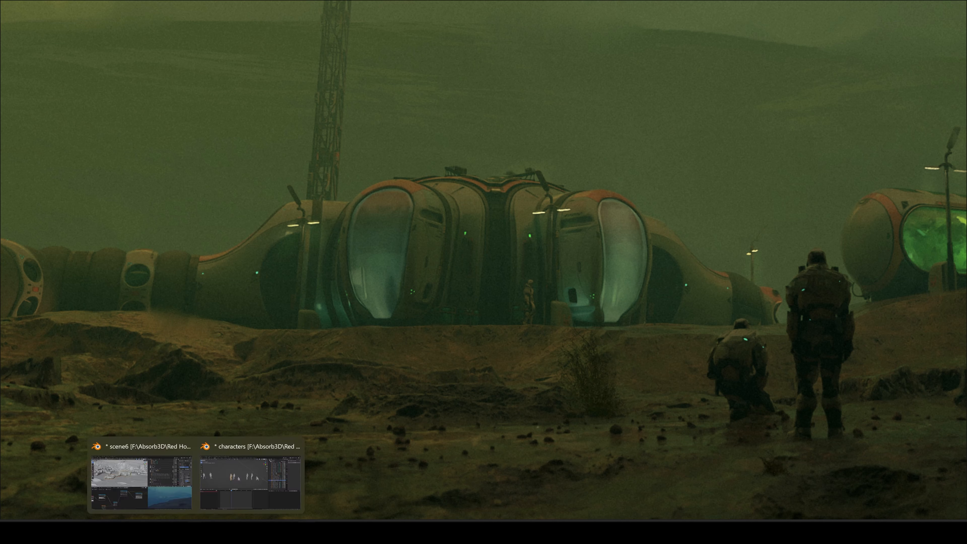
left_click(144, 480)
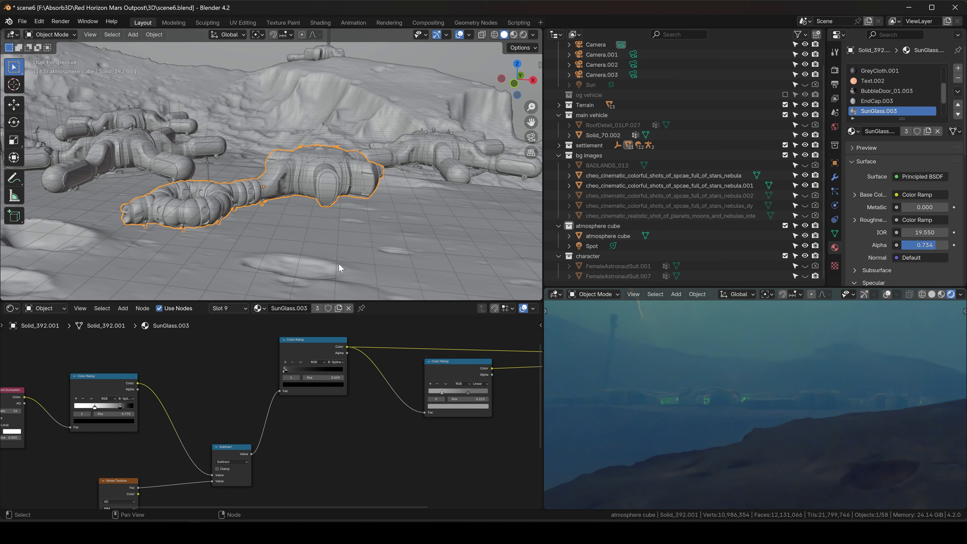
- Lower the Alpha of the SunGlass.003 material's Principled BSDF to 0.436
scroll(356, 393, "down", 3)
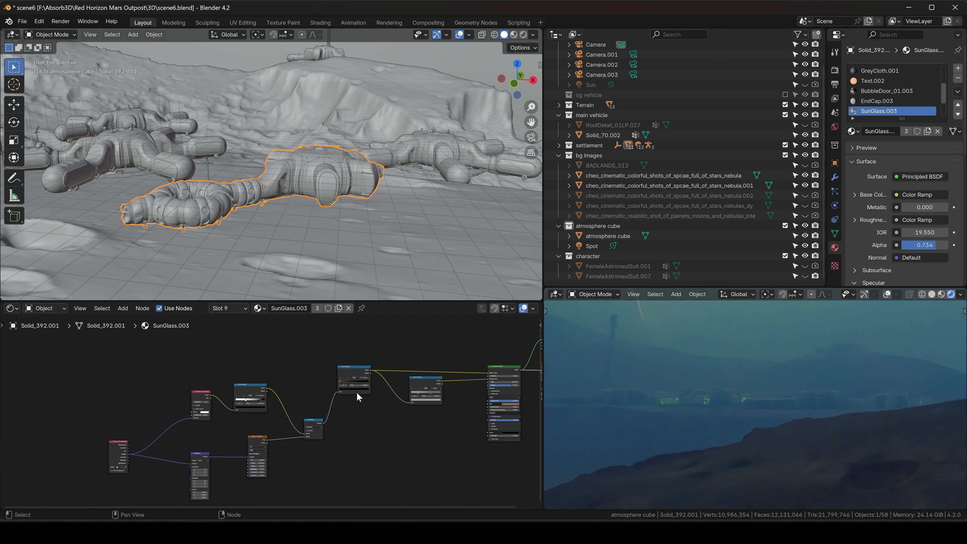
scroll(357, 392, "down", 2)
scroll(347, 416, "up", 7)
middle_click_drag(474, 397, 407, 427)
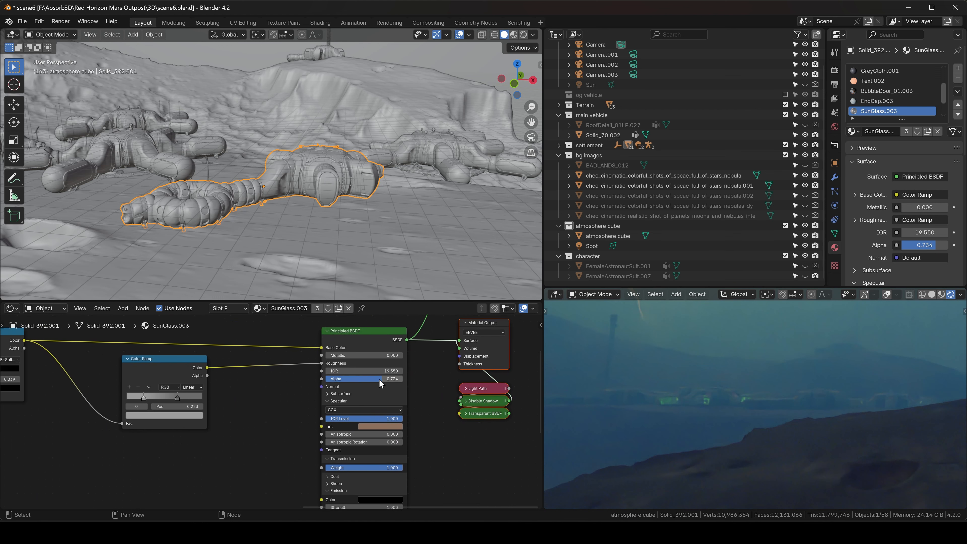
left_click_drag(379, 378, 359, 378)
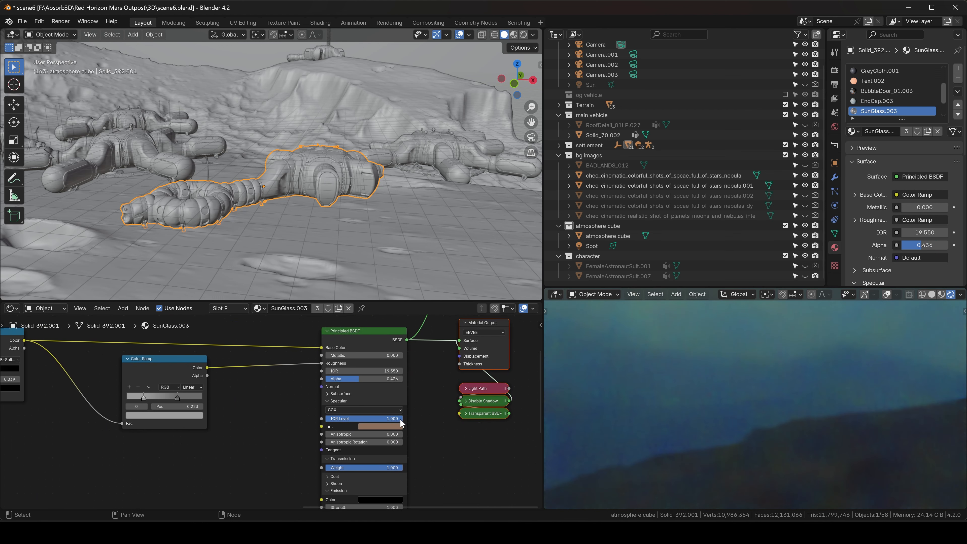
- Change the specular tint of the SunGlass.003 material to a muted blue
left_click(392, 426)
left_click_drag(430, 345, 430, 360)
left_click(376, 424)
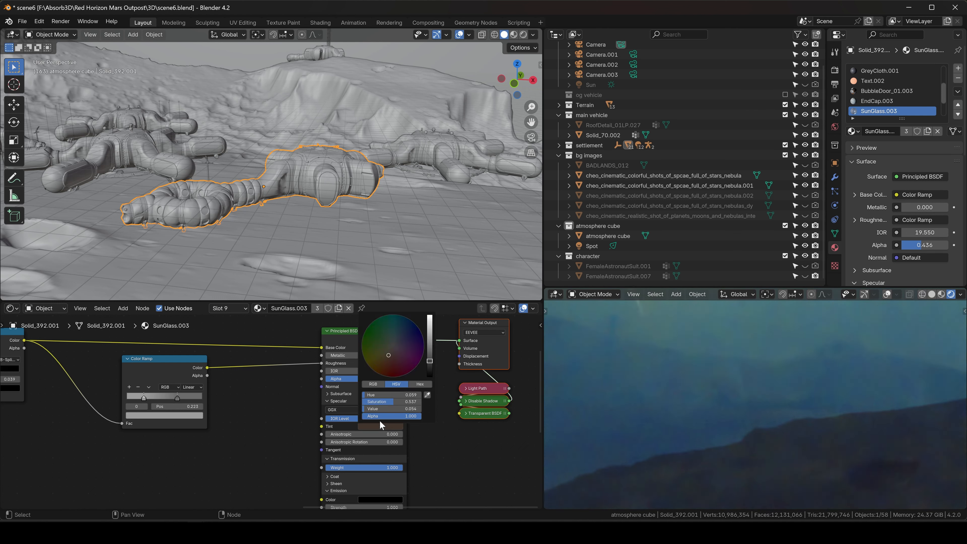
left_click_drag(389, 353, 429, 350)
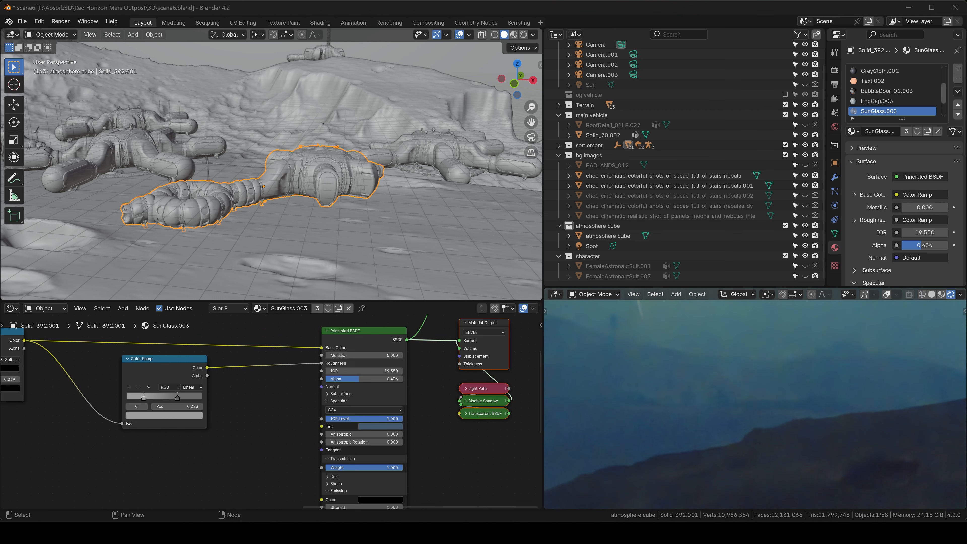
middle_click_drag(263, 203, 307, 214, "shift")
key("shift+a")
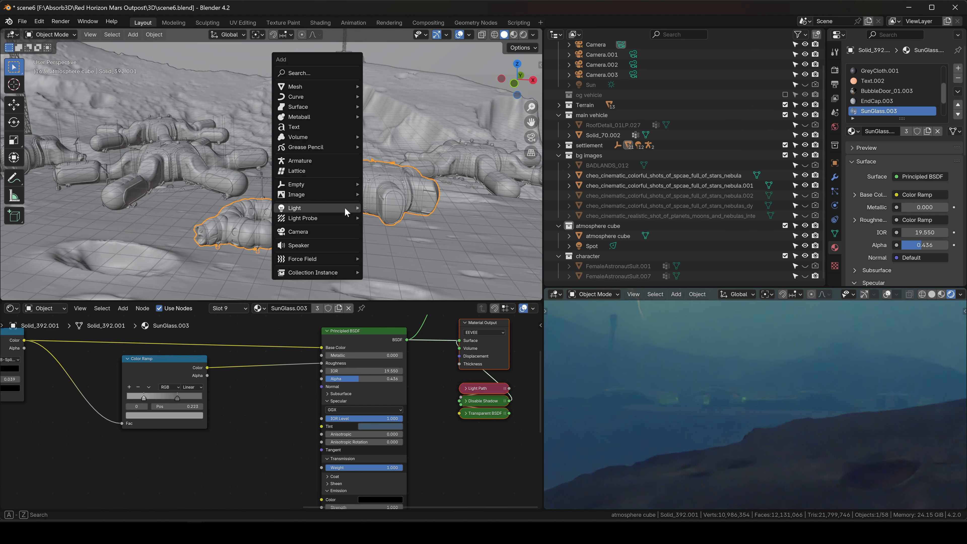
mouse_move(344, 207)
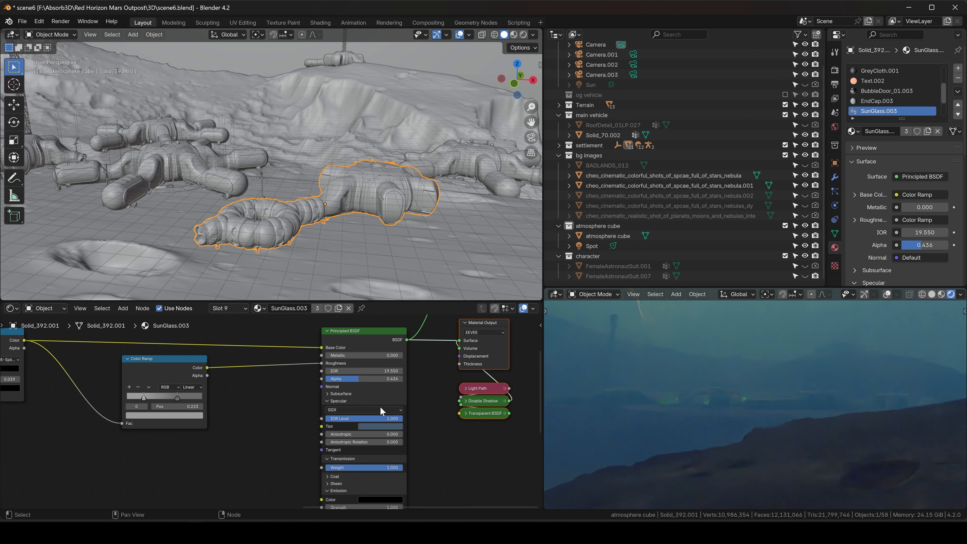
scroll(407, 466, "up", 2)
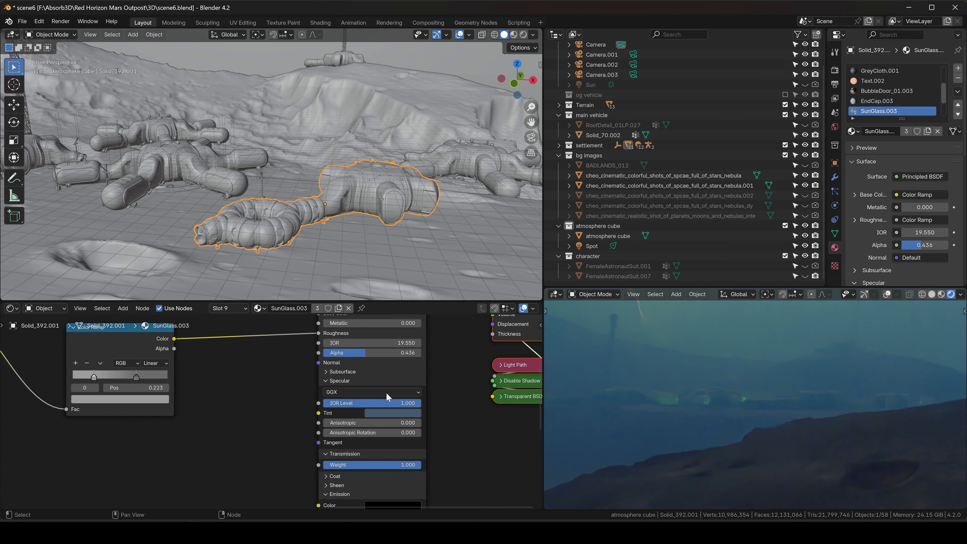
middle_click_drag(350, 437, 357, 402)
key("shift+a")
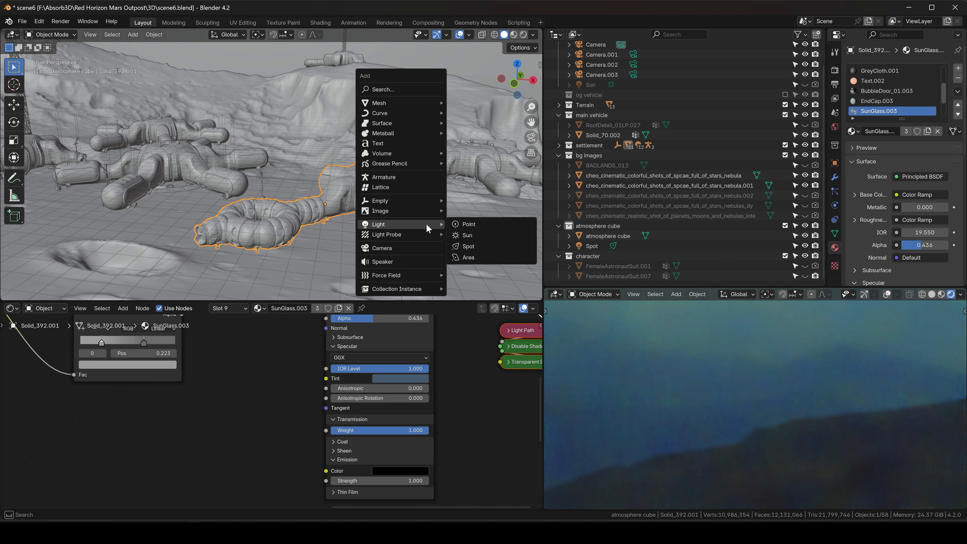
- Snap the 3D cursor to the selected ring-ended building
scroll(347, 233, "down", 5)
scroll(347, 232, "down", 3)
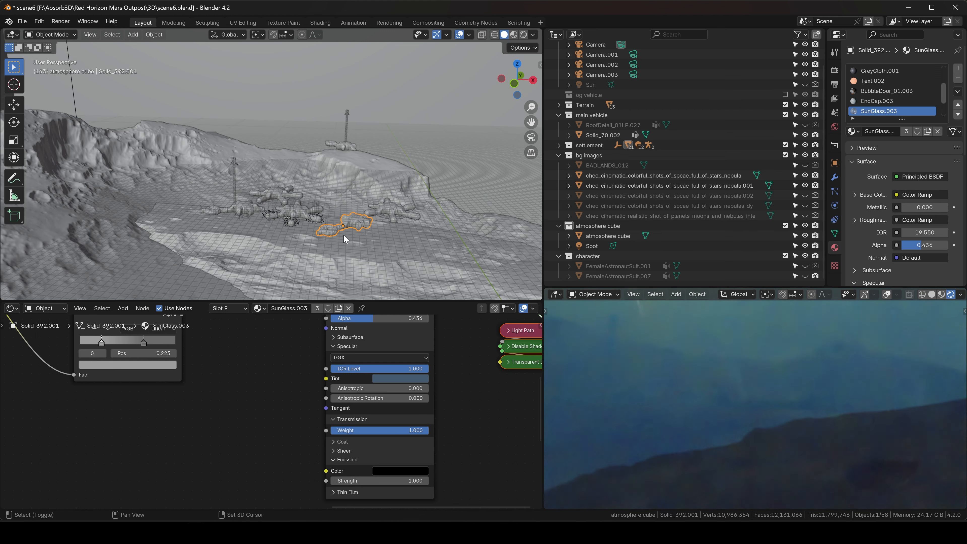
key("shift+a")
key("shift+s")
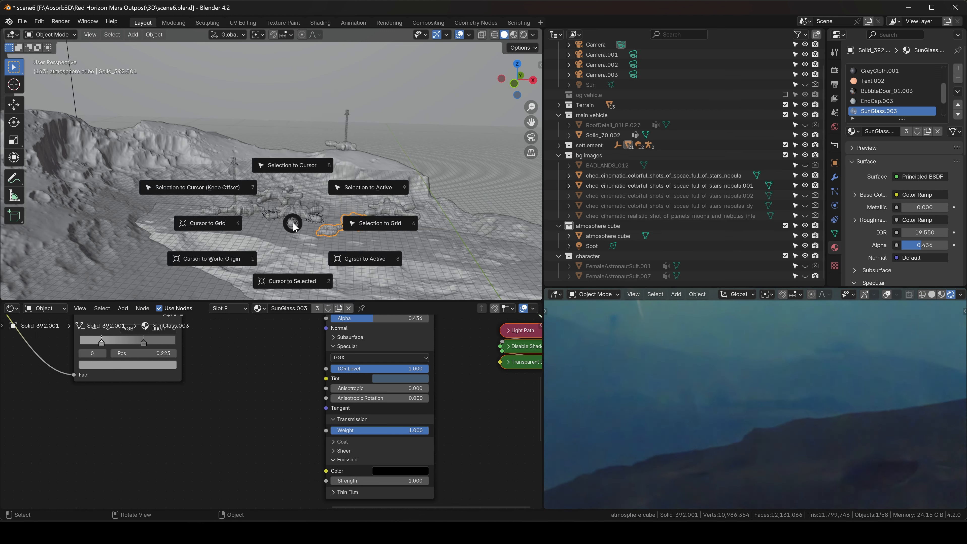
left_click(295, 281)
- Using X-ray display, duplicate the green point light at the neighbouring star-shaped building and move the copy horizontally to the ring-ended building's window
scroll(340, 229, "up", 5)
scroll(341, 230, "up", 3)
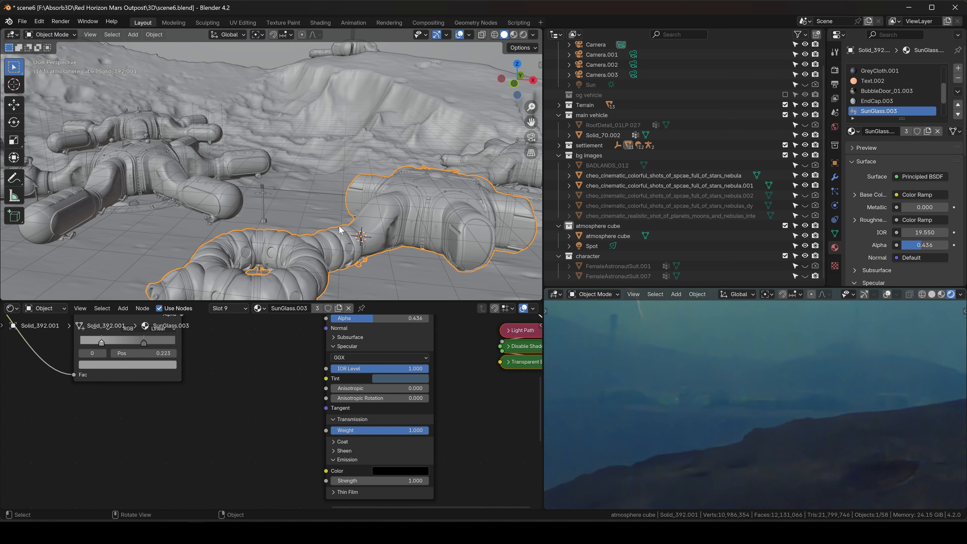
key("alt+z")
middle_click_drag(267, 222, 236, 201)
scroll(236, 201, "up", 5)
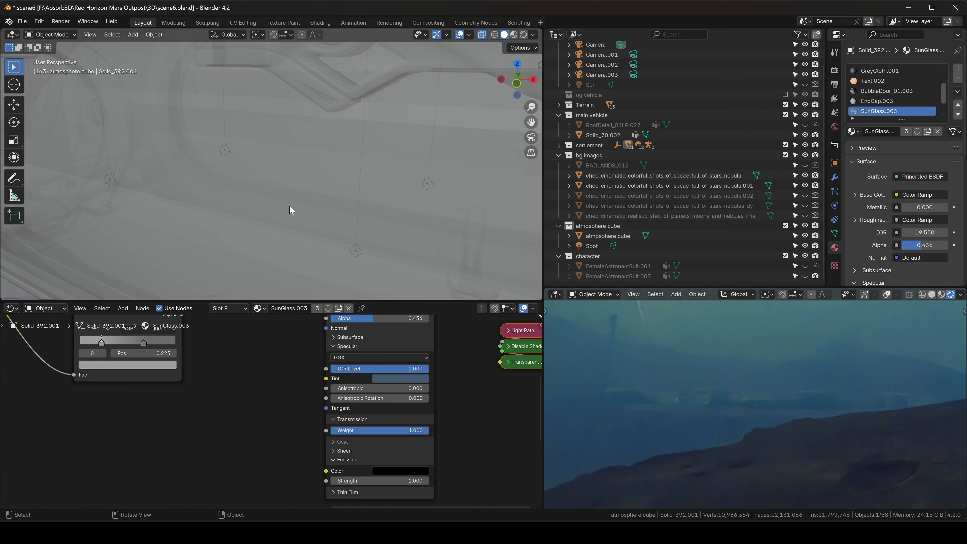
left_click(355, 251)
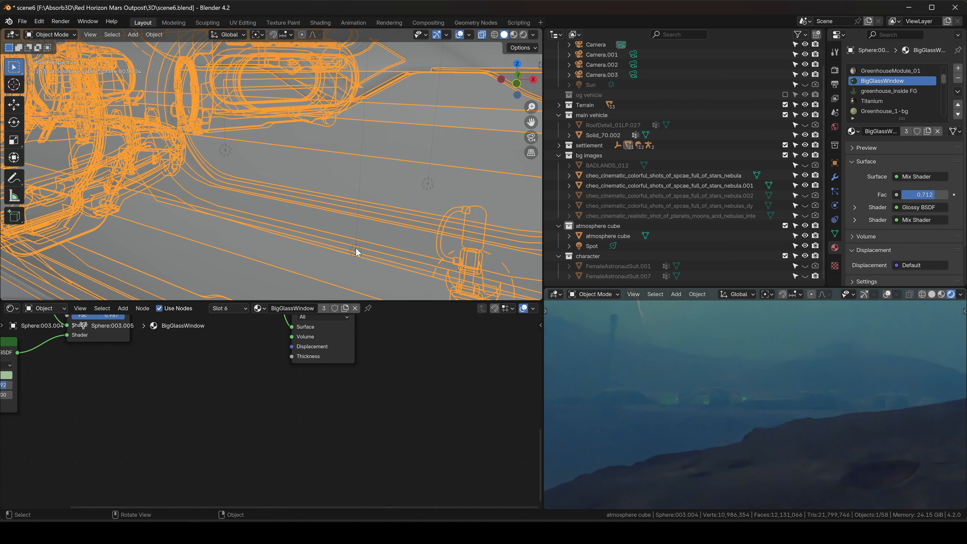
left_click(356, 250)
scroll(357, 252, "down", 8)
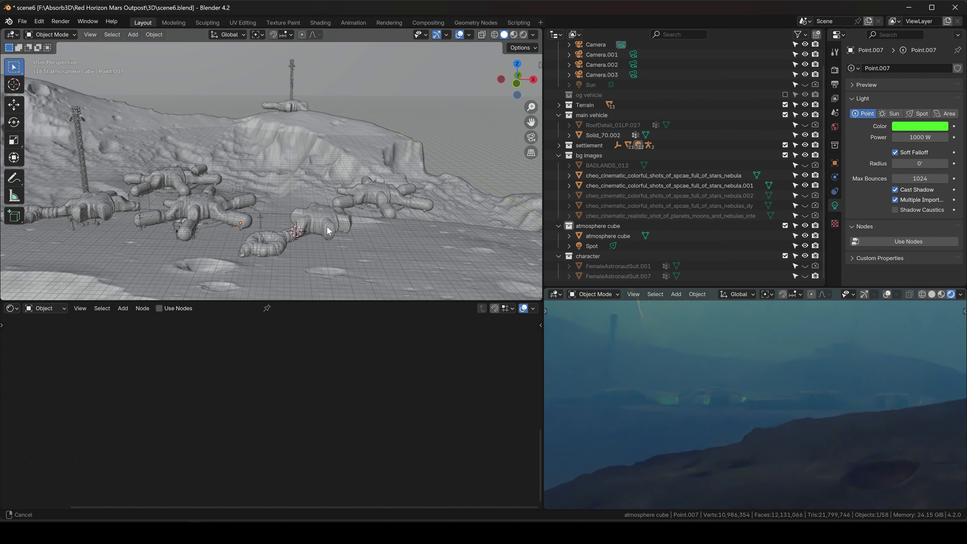
scroll(263, 224, "up", 2)
key("shift+d")
key("shift+z")
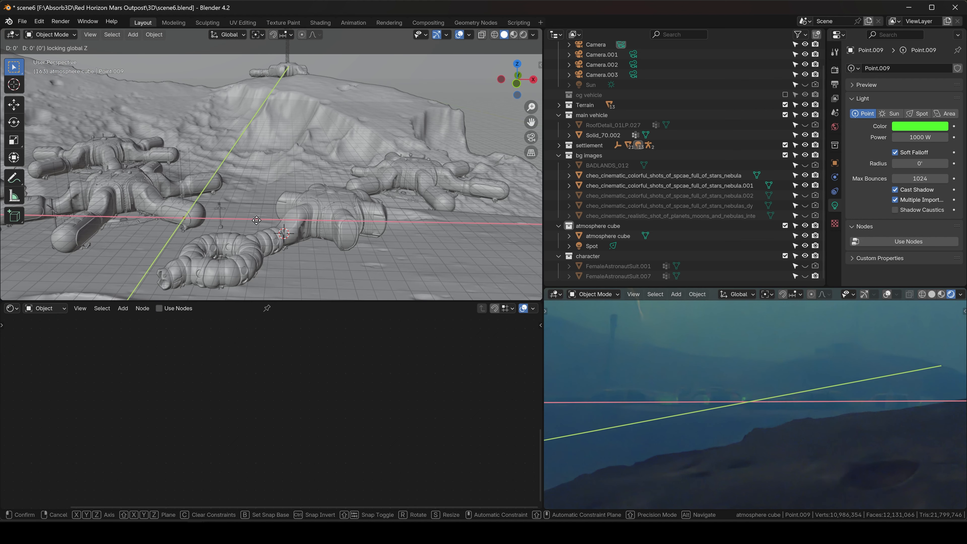
left_click(416, 239)
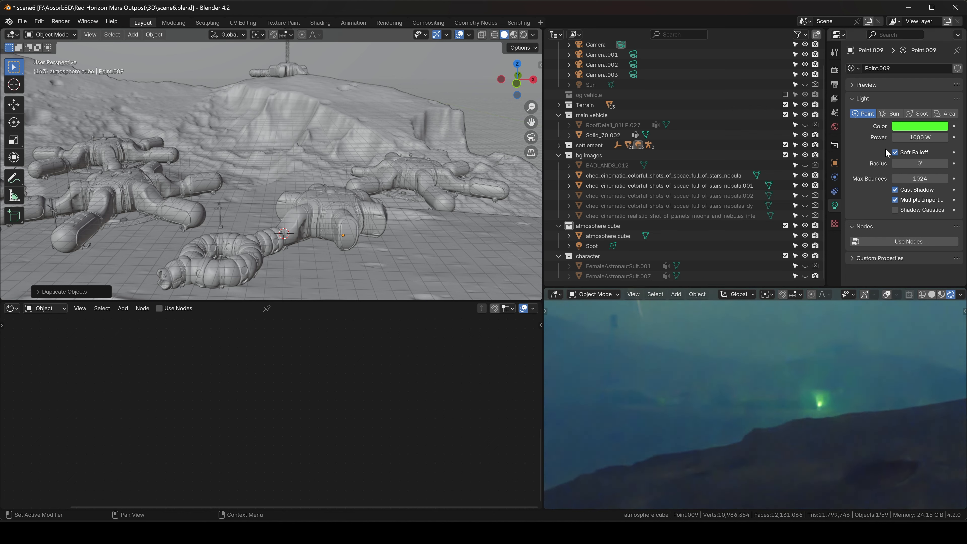
- Set the copied point light's power to 10 W and its colour to light blue
left_click(919, 138)
left_click_drag(903, 137, 910, 138)
key("BackSpace")
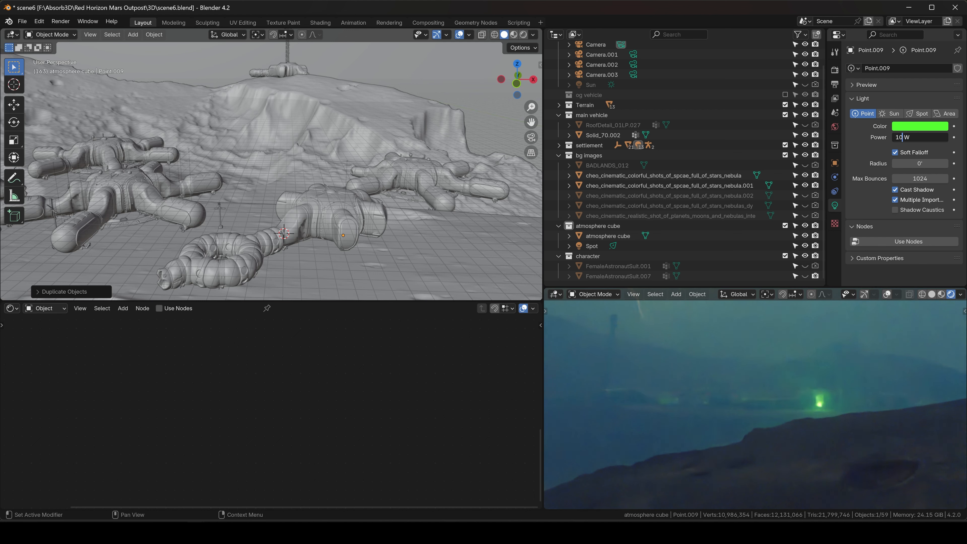
key("Return")
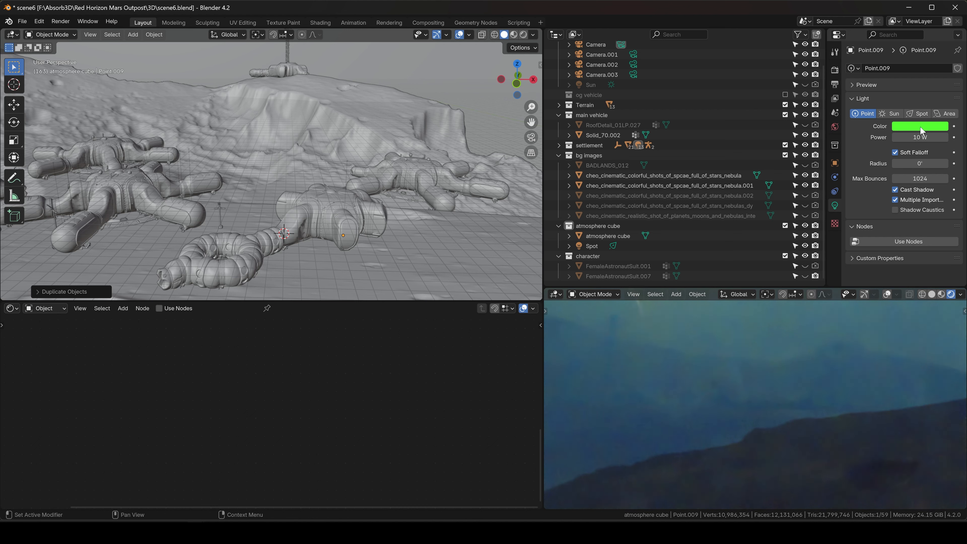
left_click(921, 126)
left_click(893, 160)
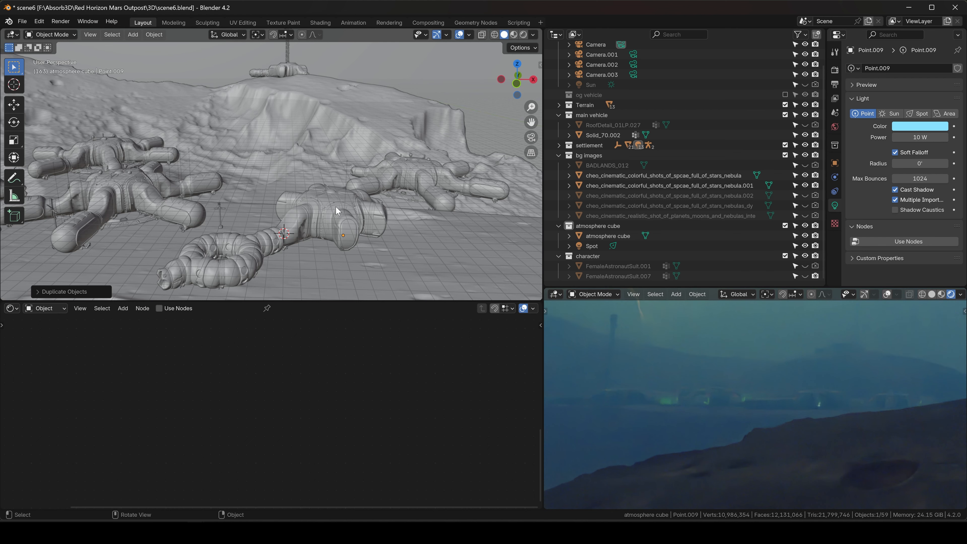
- Raise the light-blue point light slightly more than 1.1 feet along Z within the building's oval window
key("KP_Decimal")
middle_click_drag(331, 220, 328, 187)
scroll(326, 184, "down", 4)
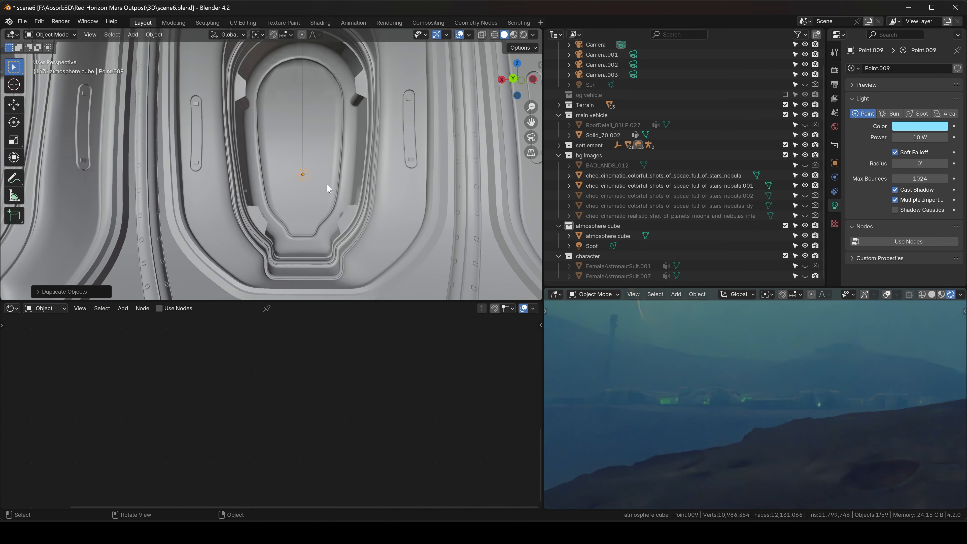
key("g")
key("z")
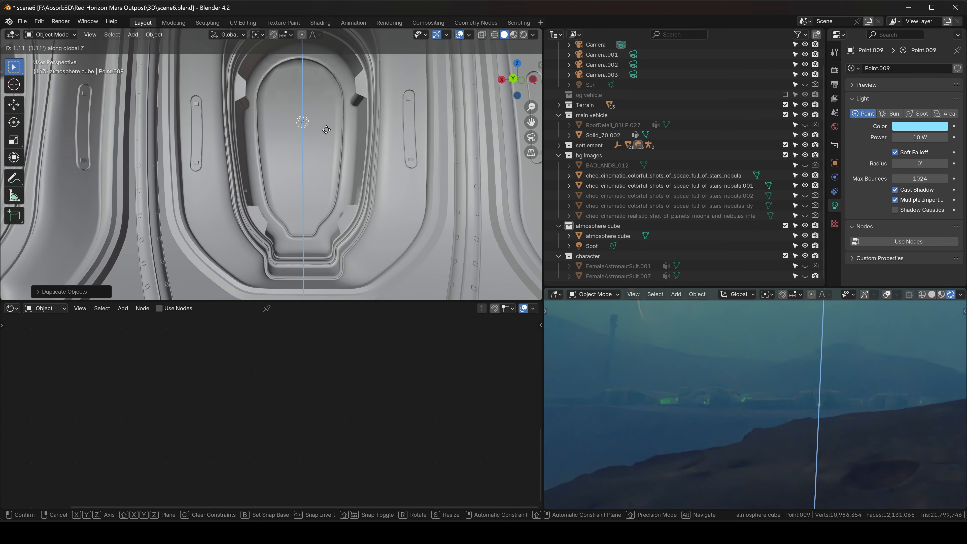
left_click(325, 126)
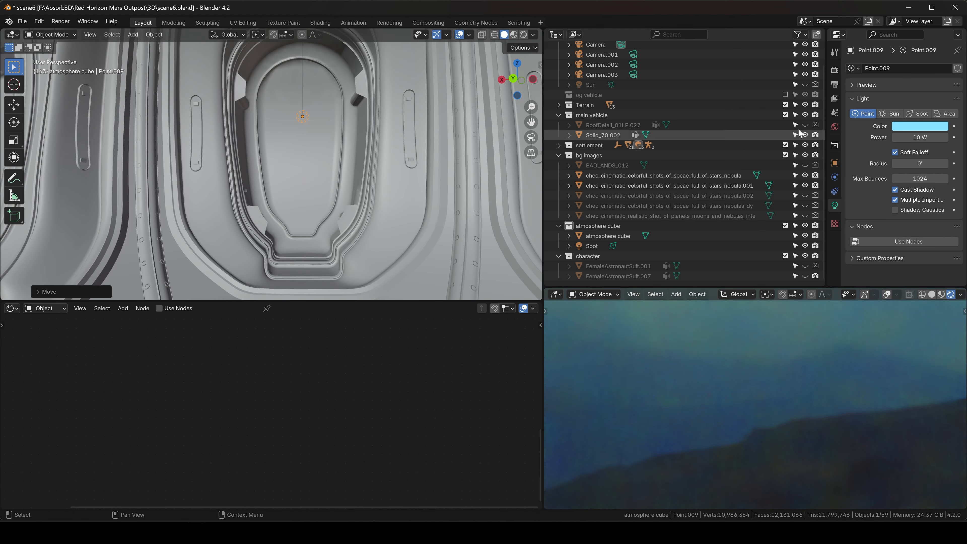
- Increase the light-blue point light's power to 50 W
left_click(919, 137)
type("50")
key("Return")
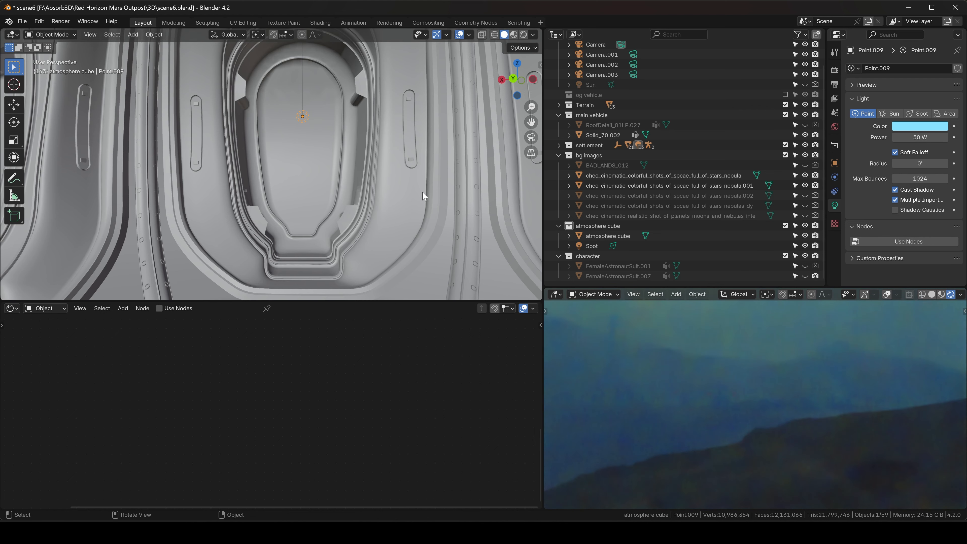
- Lower the light-blue point light slightly along Z behind the window and check its placement on the building
middle_click_drag(423, 198, 247, 169)
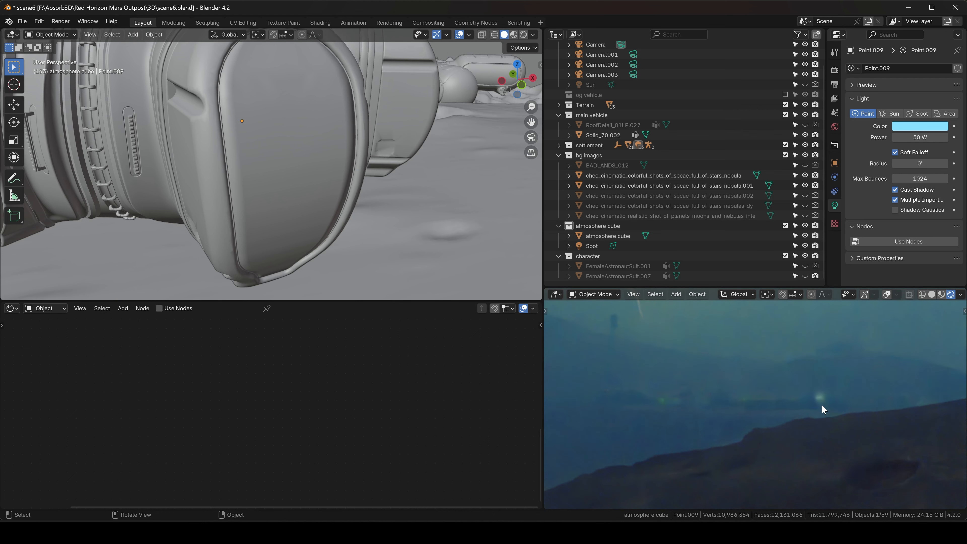
key("g")
key("z")
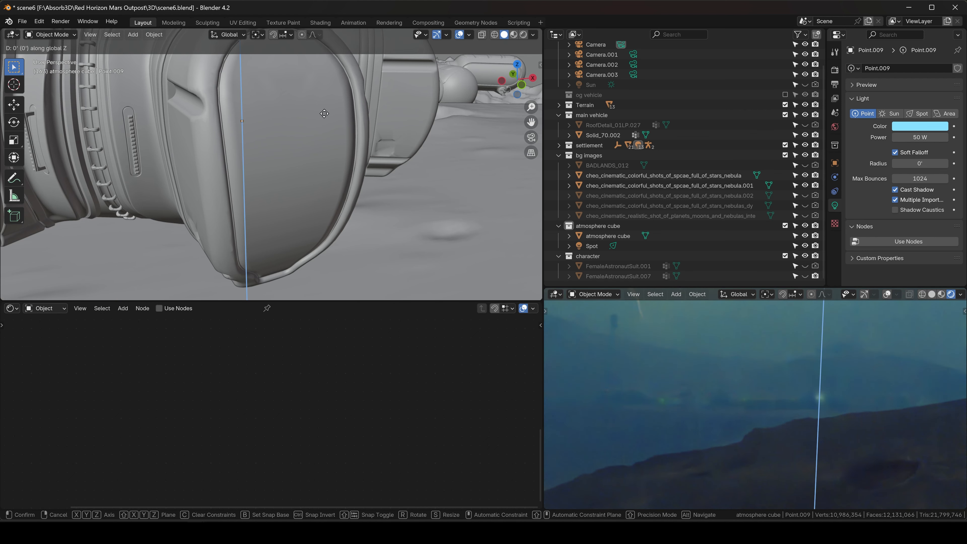
left_click(327, 134)
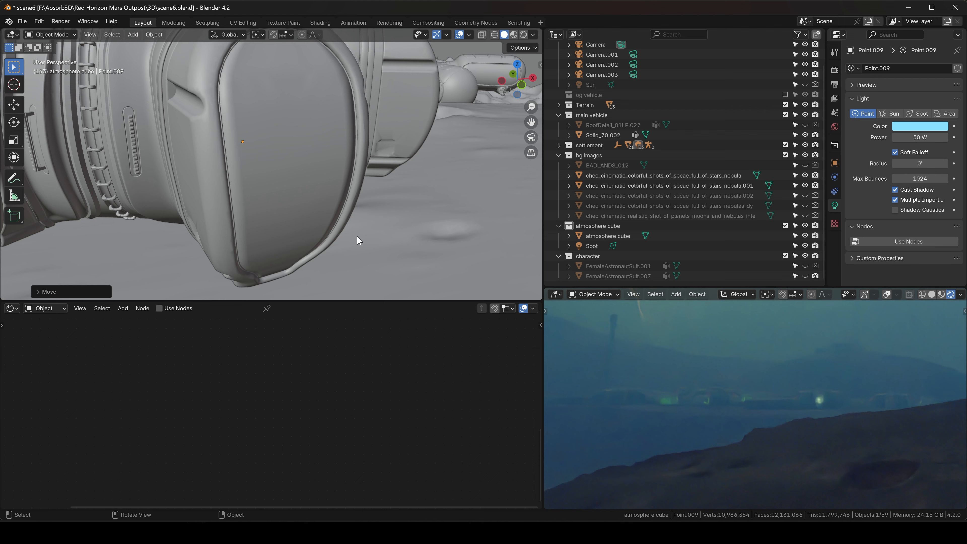
scroll(354, 229, "down", 6)
middle_click_drag(363, 217, 321, 192)
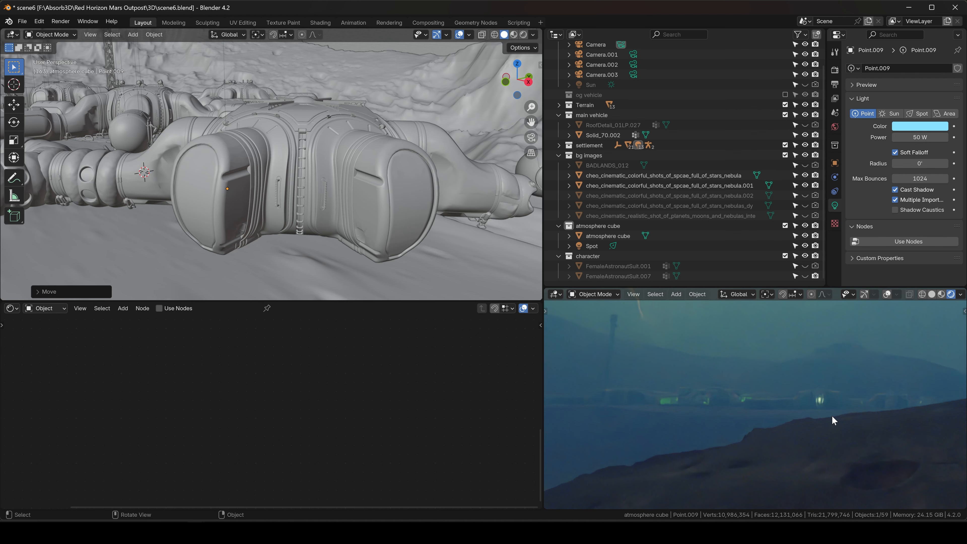
- Duplicate the light-blue point light horizontally, locked in Z, into the neighbouring oval window of the same building
middle_click_drag(537, 257, 277, 190)
key("shift+d")
key("shift+z")
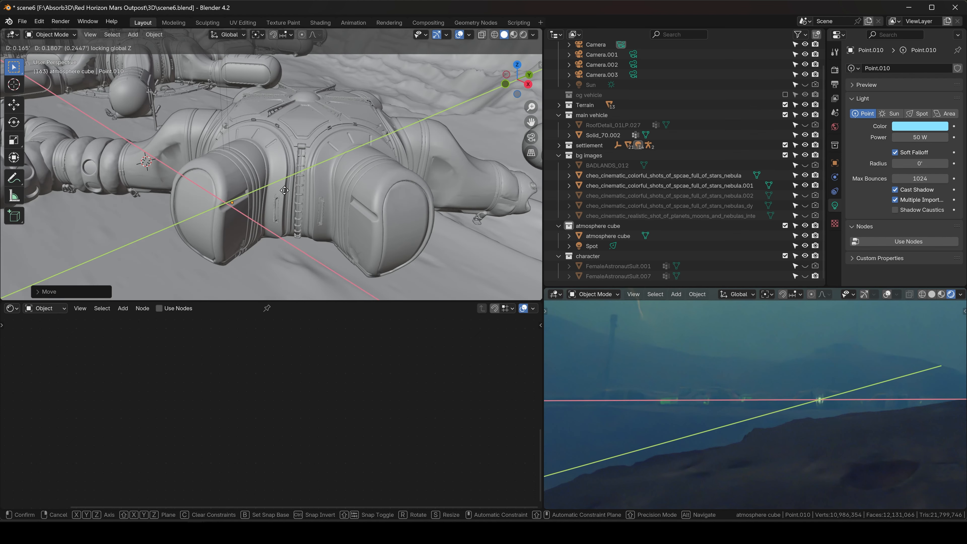
left_click(432, 208)
scroll(375, 185, "down", 5)
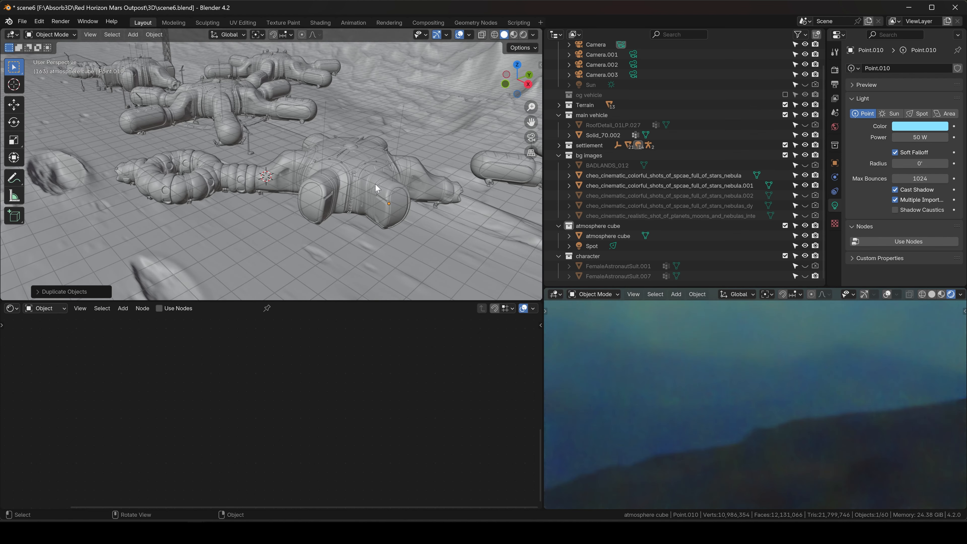
- Duplicate the point light horizontally, locked in Z, into an oval window of the building beside the antenna tower
middle_click_drag(293, 176, 423, 159, "shift")
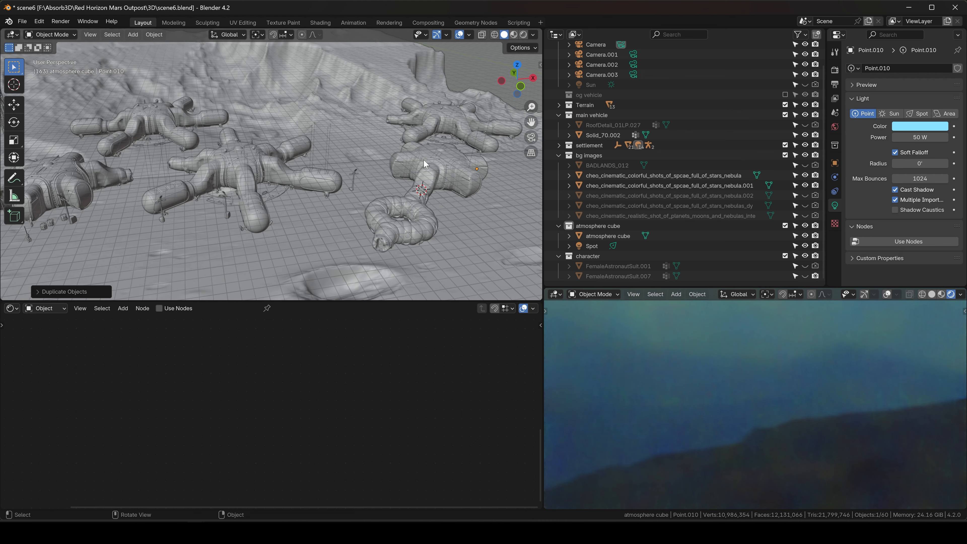
scroll(423, 162, "down", 2)
key("shift+d")
key("shift+z")
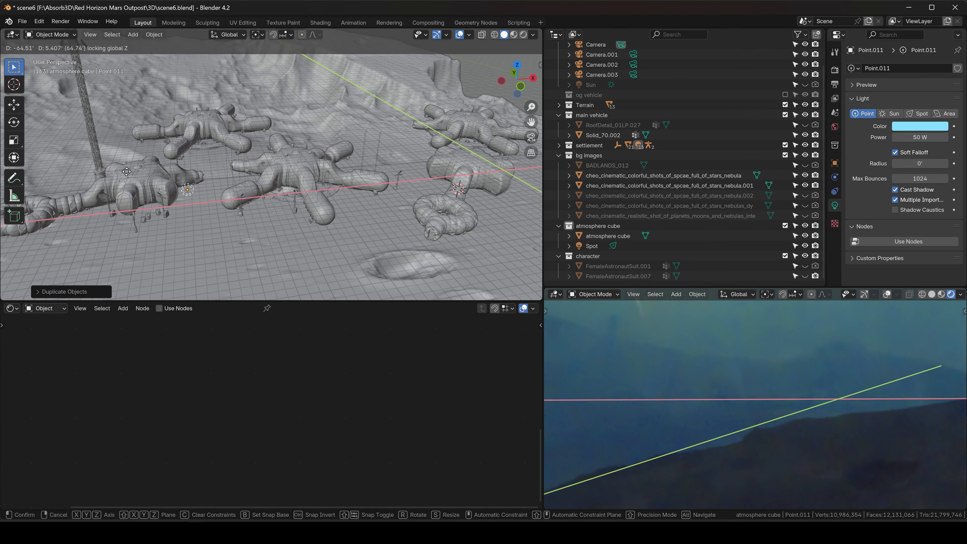
left_click(141, 198)
scroll(141, 198, "up", 5)
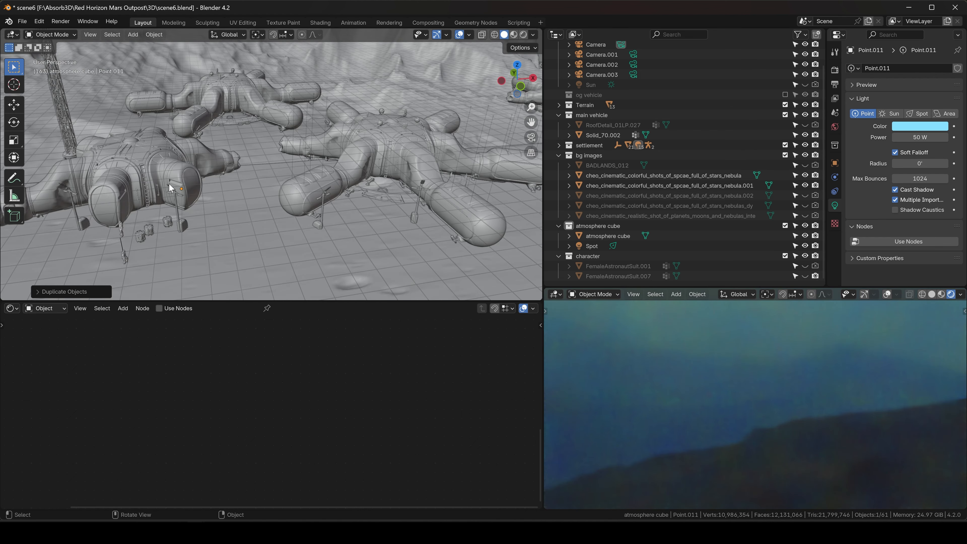
- Duplicate the new point light horizontally, locked in Z, into the other oval window of the building beside the tower
key("shift+d")
key("shift+z")
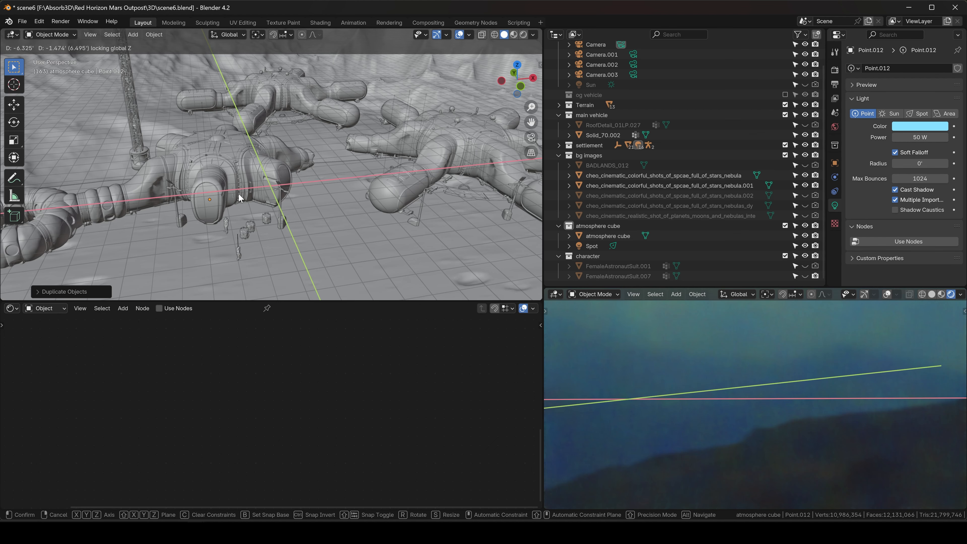
left_click(342, 189)
scroll(342, 185, "down", 8)
middle_click_drag(323, 200, 290, 179)
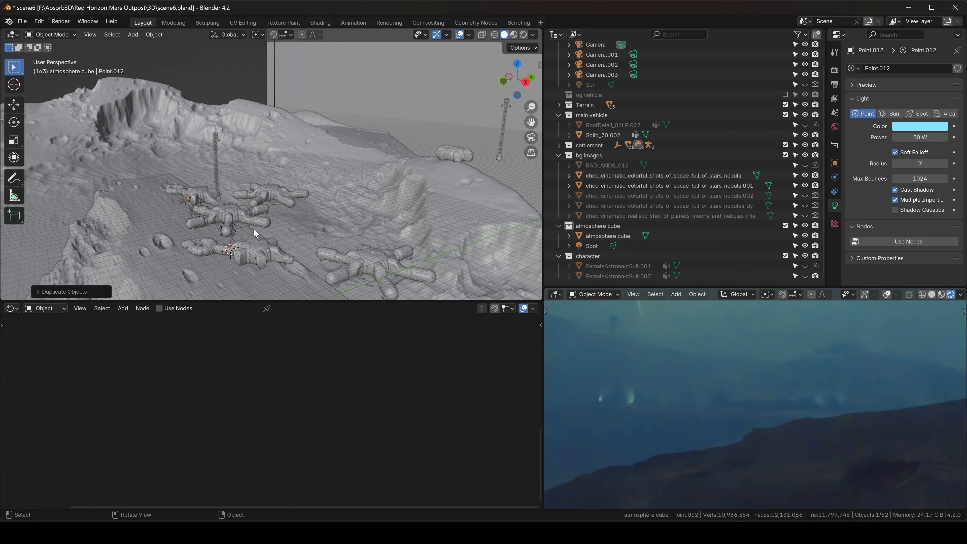
- Duplicate the point light up to the hilltop building and move it horizontally into the building's oval window
key("shift+d")
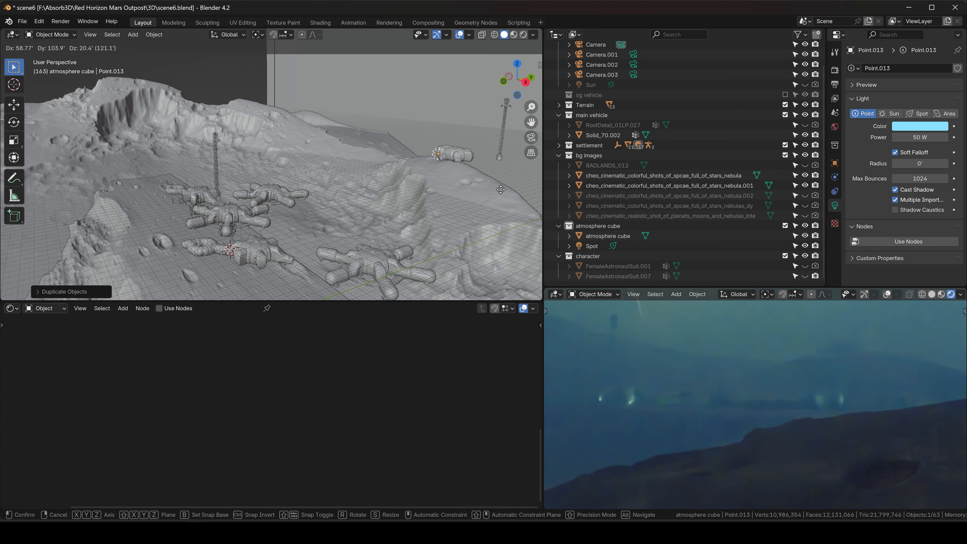
left_click(501, 189)
key("KP_Decimal")
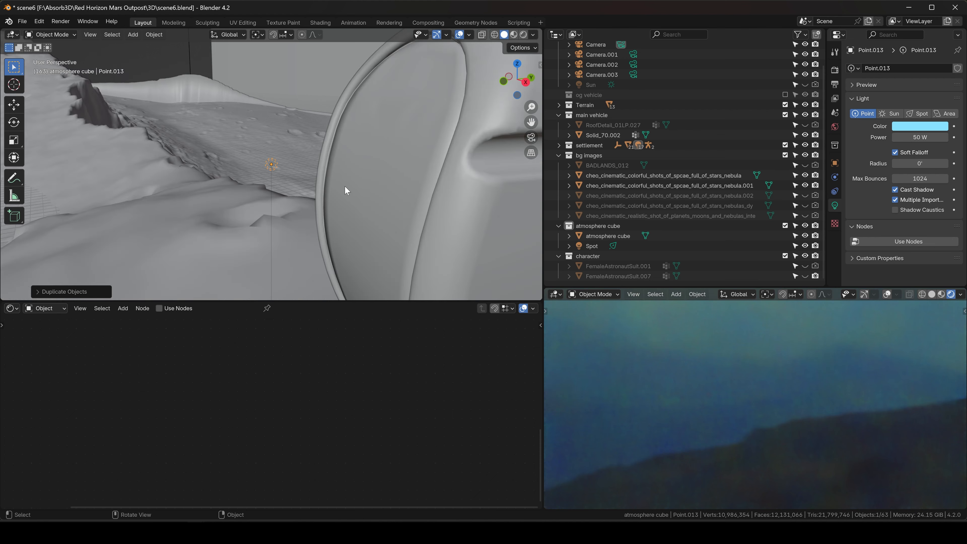
scroll(344, 185, "down", 3)
middle_click_drag(335, 182, 338, 195)
key("g")
key("shift+z")
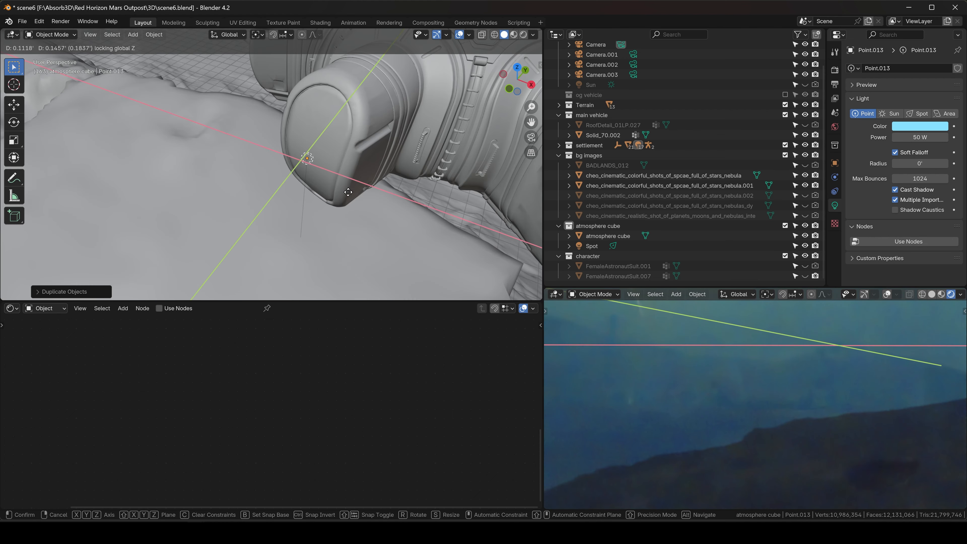
left_click(387, 145)
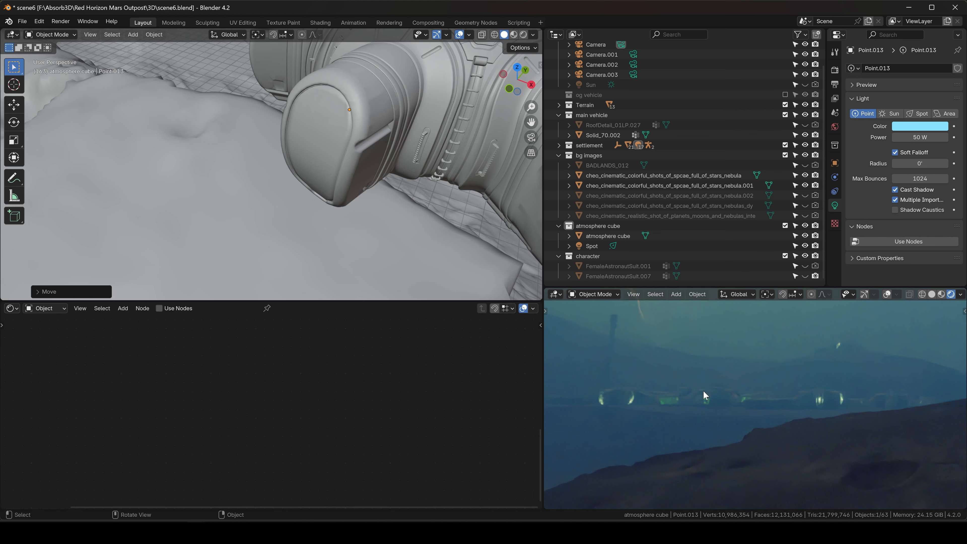
scroll(342, 191, "down", 10)
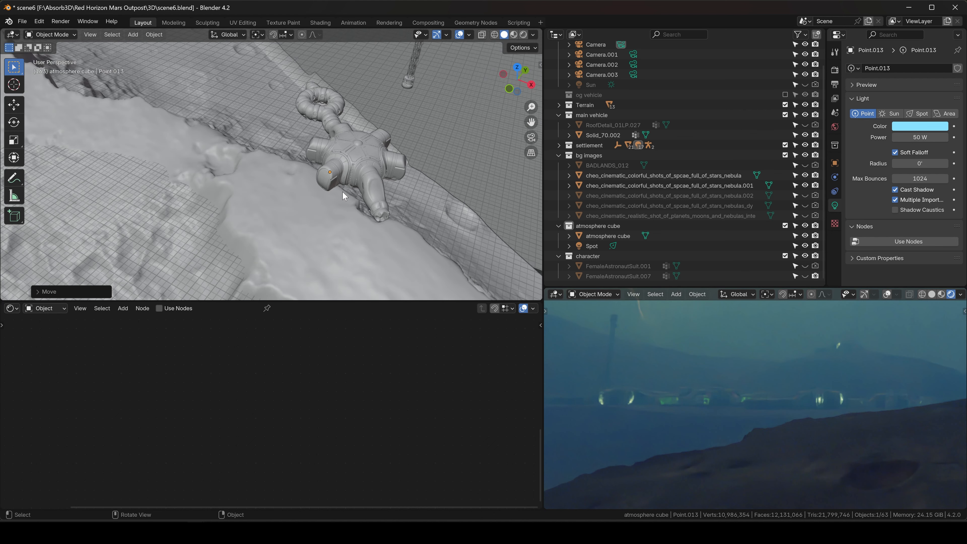
- Add a spot light and move it horizontally, locked in Z, to the street lamp near the ring-shaped tunnel
middle_click_drag(269, 202, 298, 194)
key("shift+a")
mouse_move(298, 194)
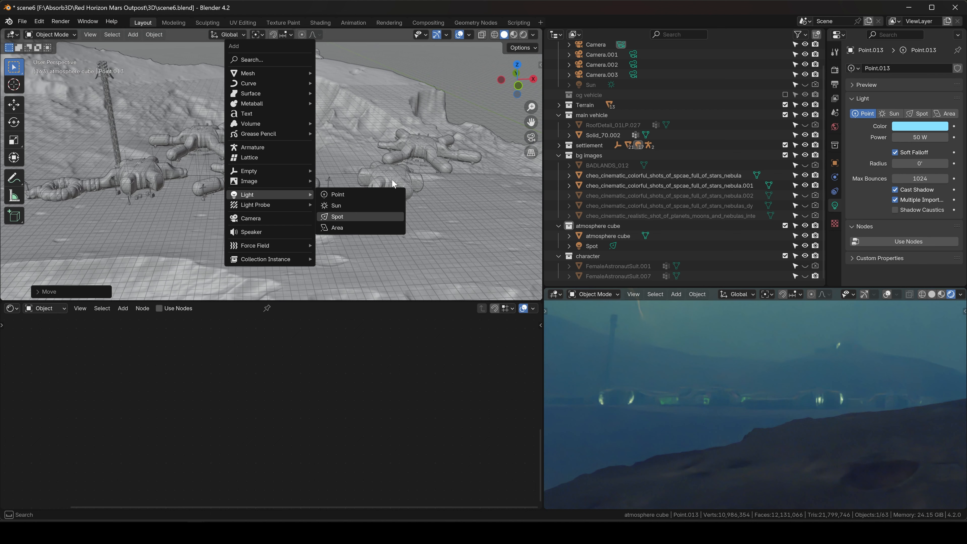
left_click(342, 216)
scroll(361, 194, "up", 3)
key("g")
key("shift+z")
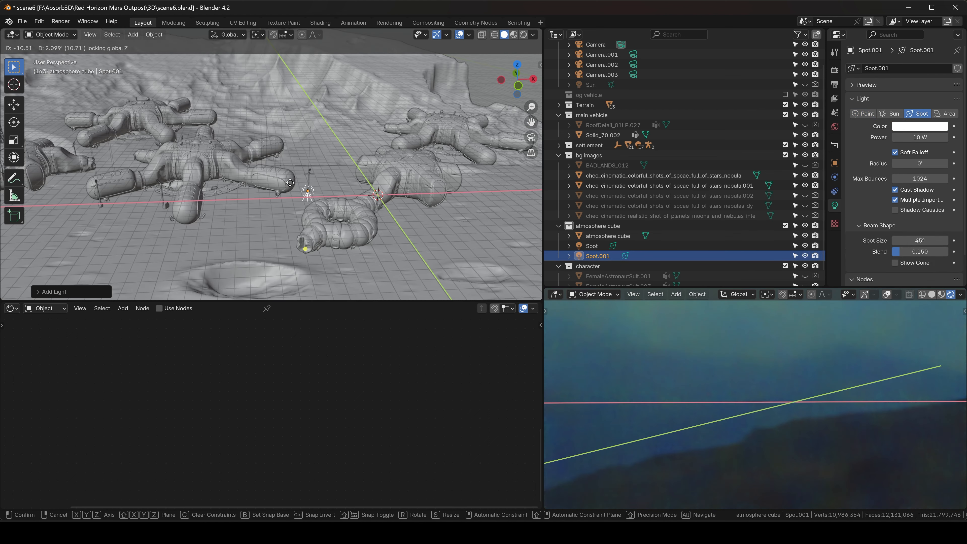
left_click(291, 178)
- Raise the spot light to the top of the street lamp and adjust its placement from the side
scroll(290, 177, "up", 5)
key("g")
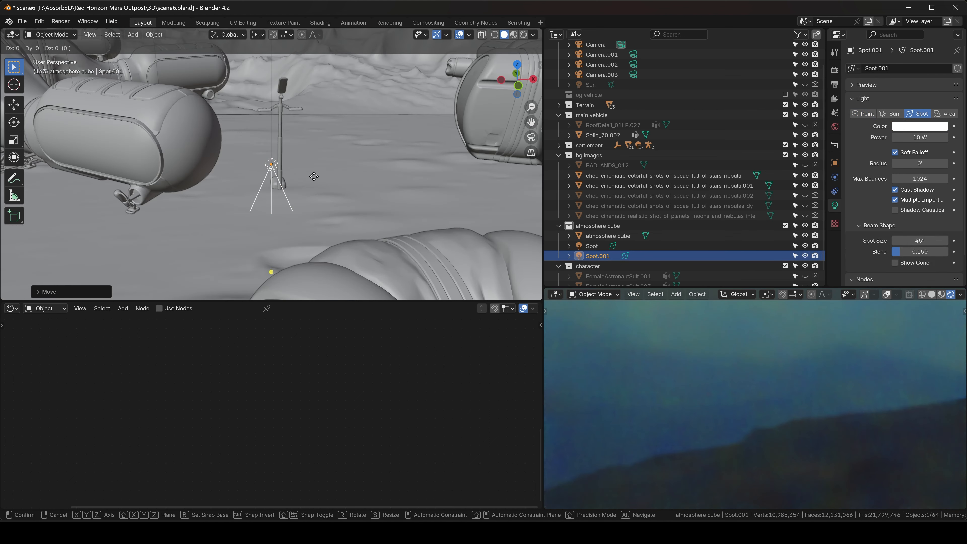
left_click(281, 130)
middle_click_drag(282, 129, 370, 124)
key("g")
left_click(349, 156)
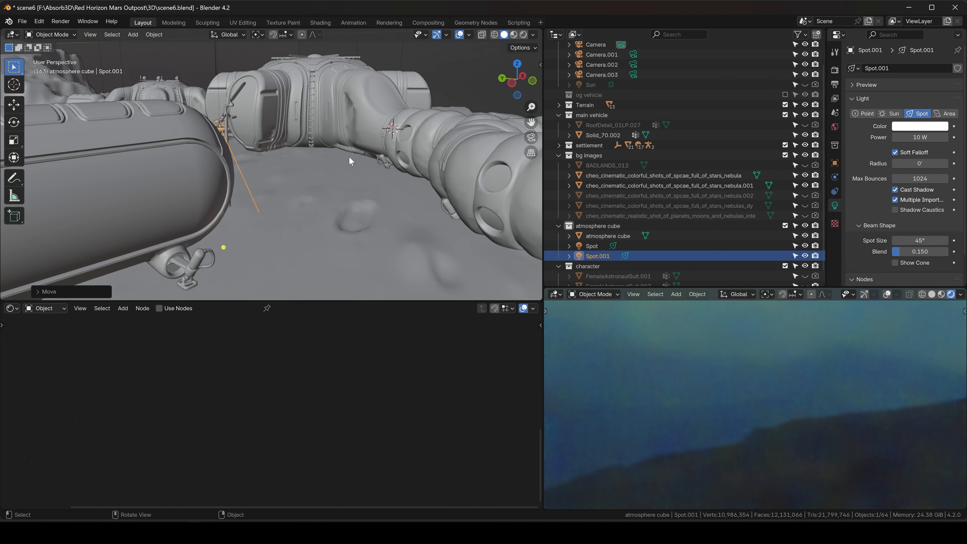
- Hide the atmosphere cube in the viewport and set the emission strength of the street lamp's SolarLight_01 material to 1000
scroll(705, 232, "down", 1)
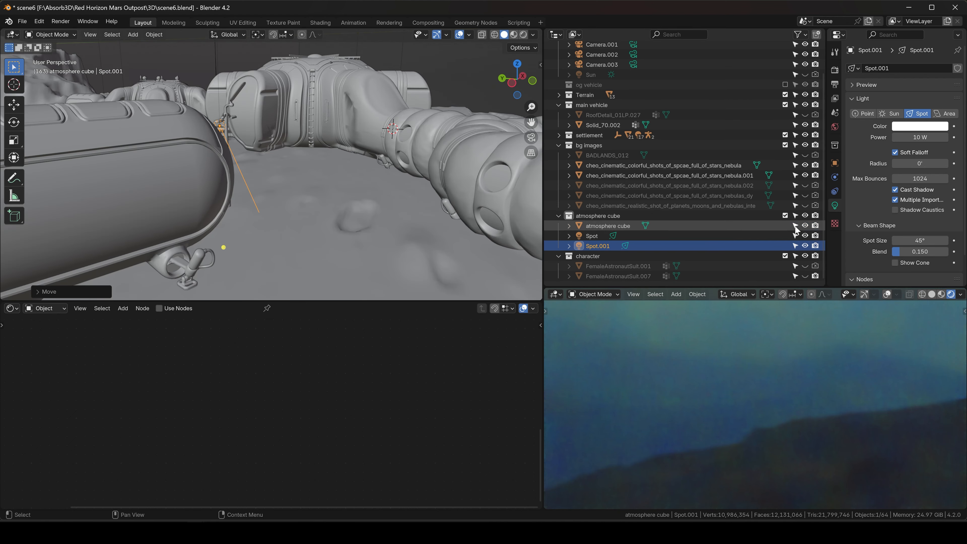
left_click(804, 225)
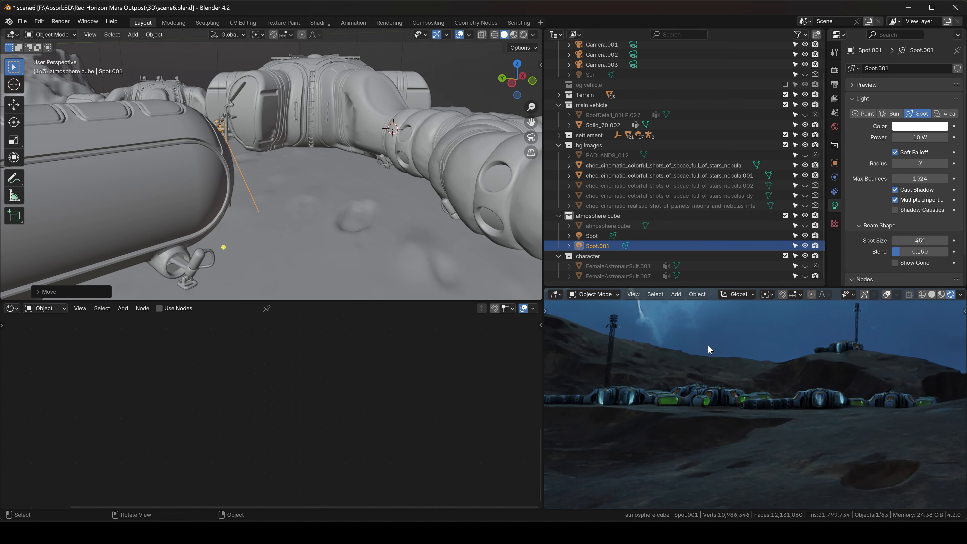
middle_click_drag(300, 171, 337, 187)
left_click(355, 154)
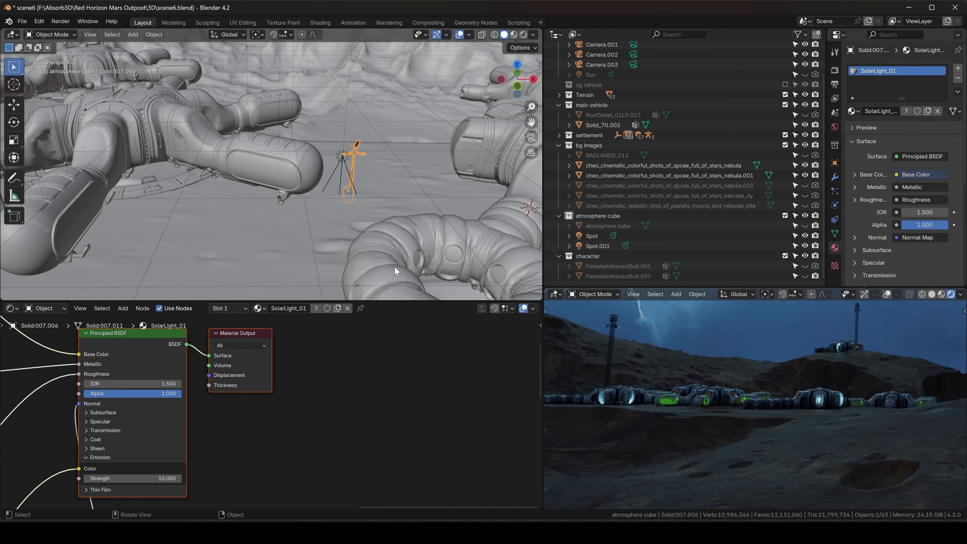
middle_click_drag(86, 473, 406, 344)
scroll(273, 431, "down", 5)
middle_click_drag(336, 400, 276, 438)
scroll(333, 407, "up", 2)
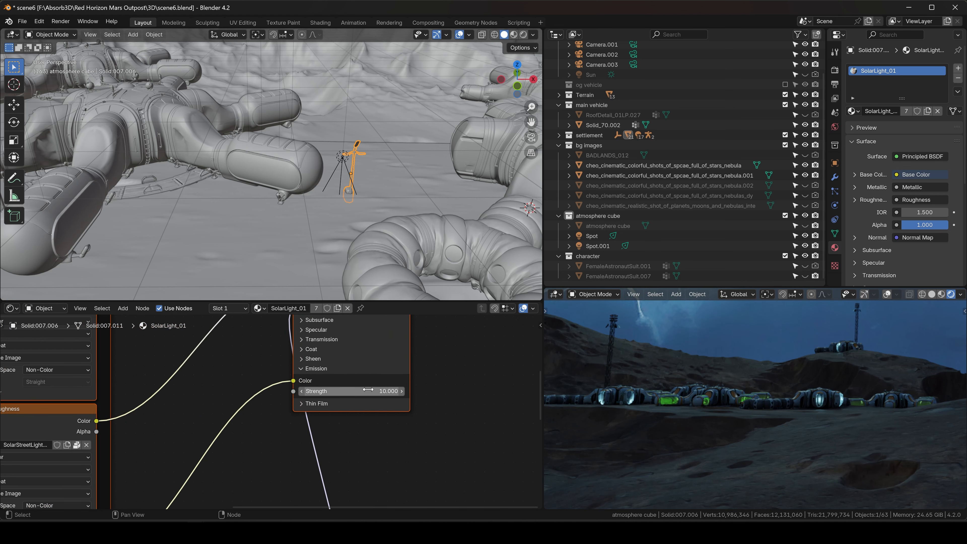
left_click(343, 391)
type("1000")
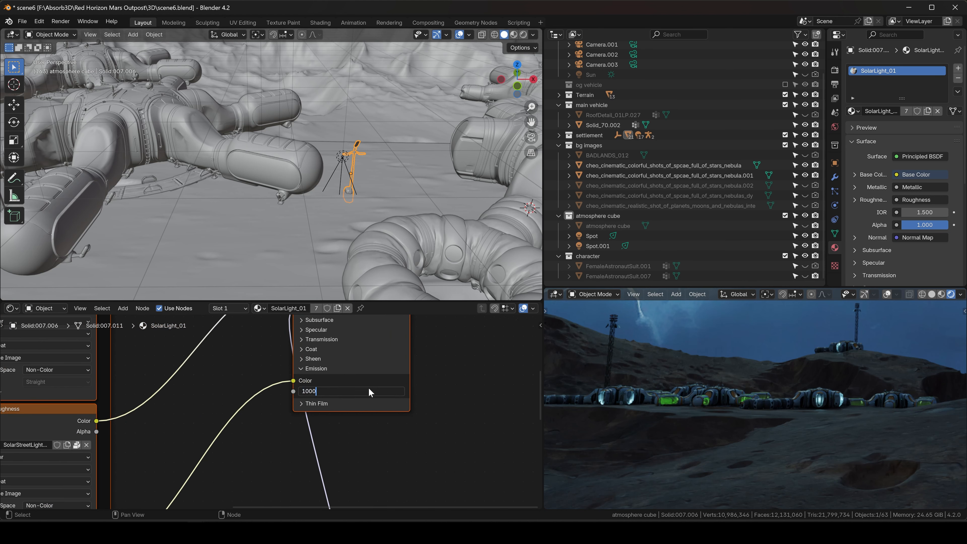
key("Return")
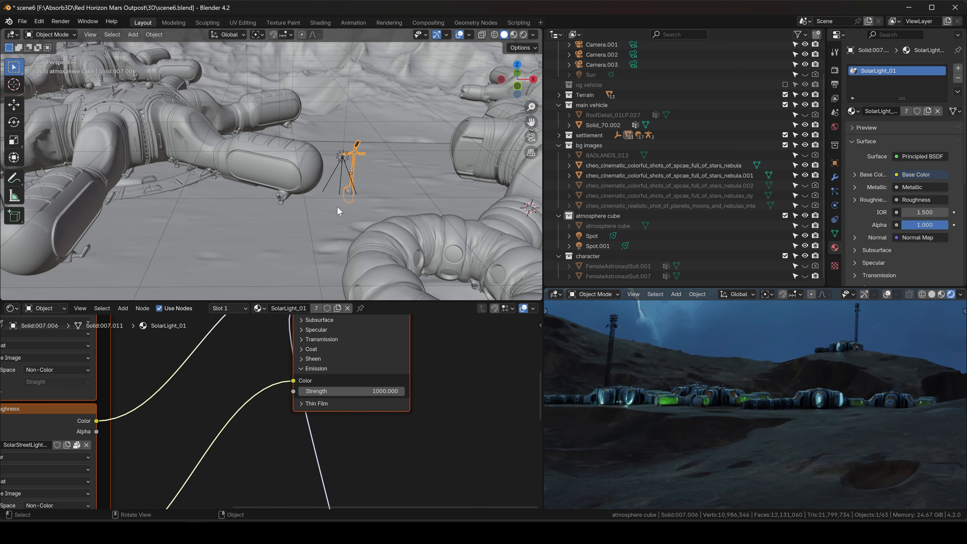
- Show the atmosphere cube again and check the settlement's lights through the haze
scroll(246, 196, "down", 4)
middle_click_drag(247, 197, 319, 197)
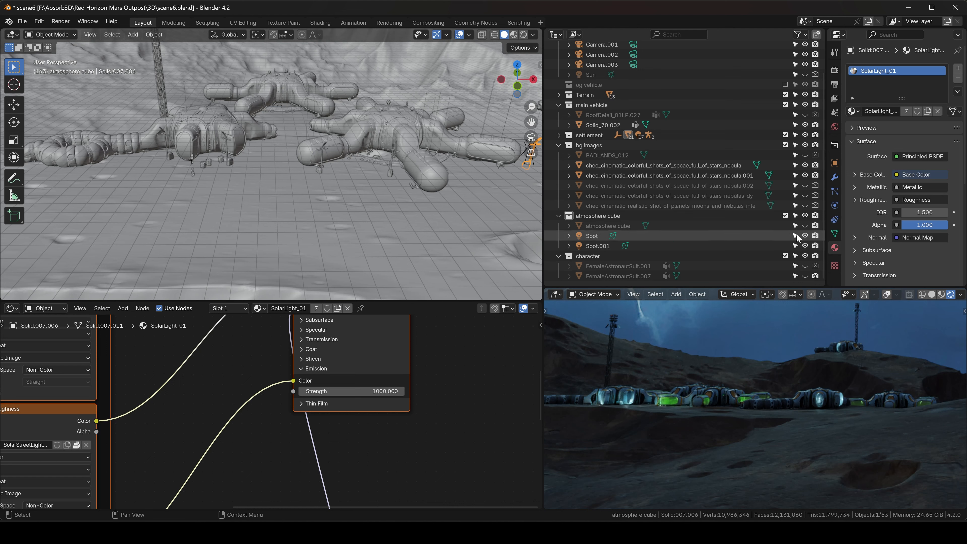
left_click(805, 224)
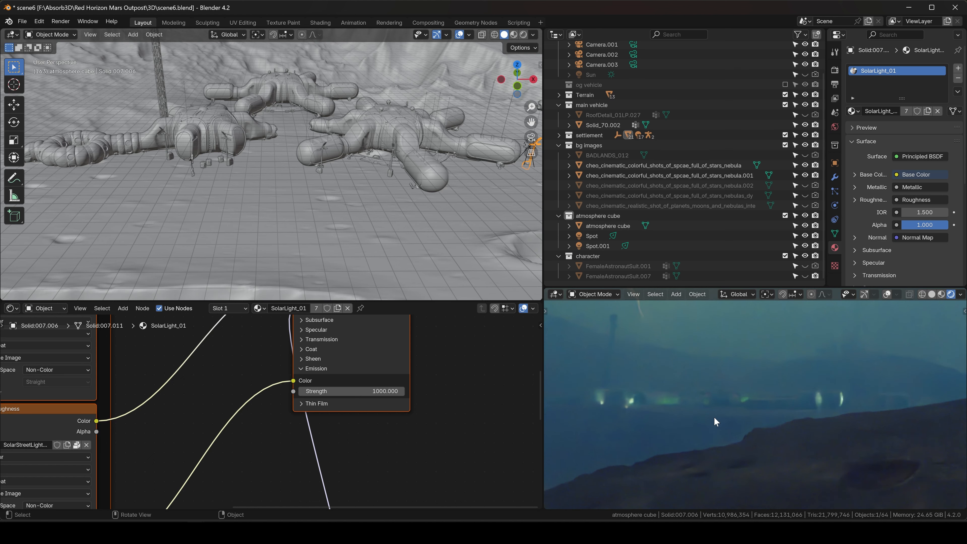
middle_click_drag(395, 175, 104, 150)
scroll(229, 171, "up", 6)
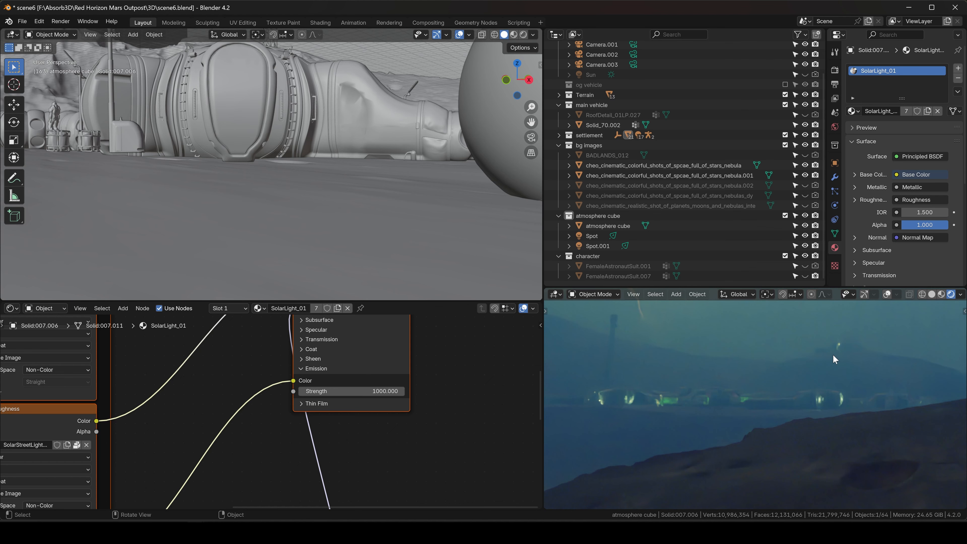
scroll(331, 134, "down", 9)
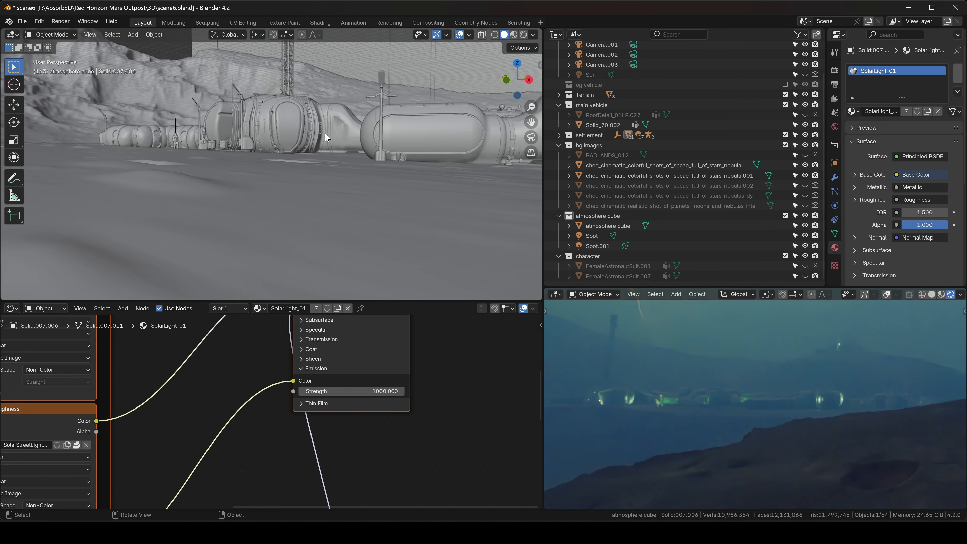
middle_click_drag(325, 133, 336, 184, "shift")
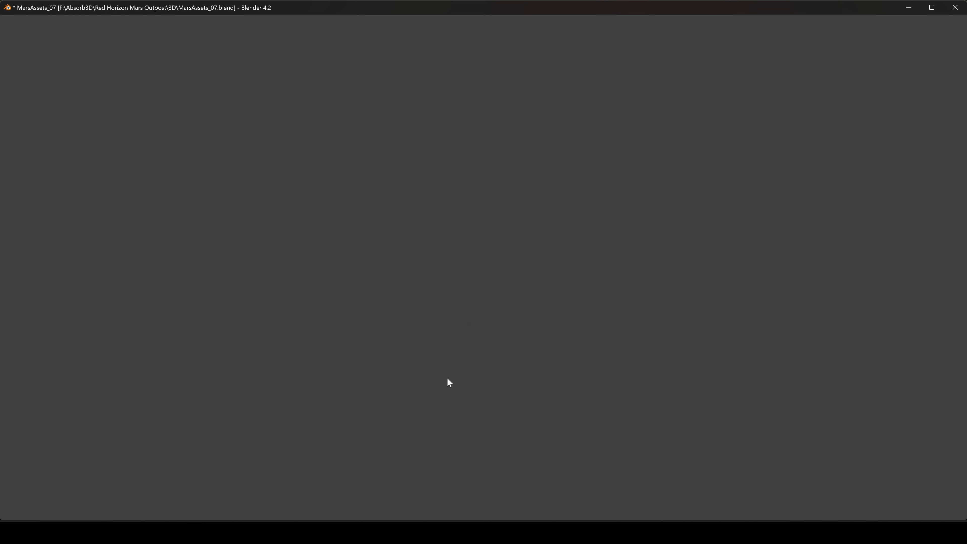
- Return to the scene6 window and examine the full camera frame and the settlement's placement in the terrain
mouse_move(195, 533)
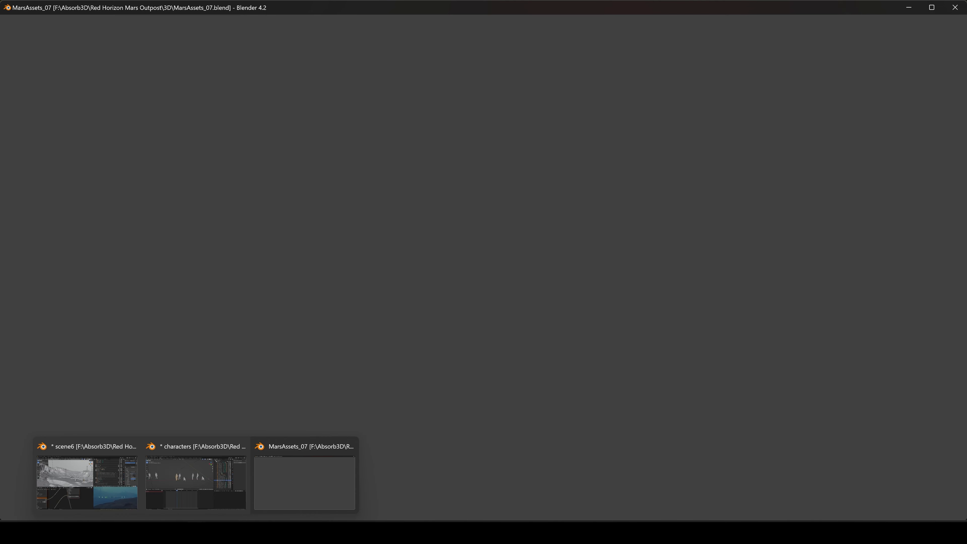
left_click(115, 477)
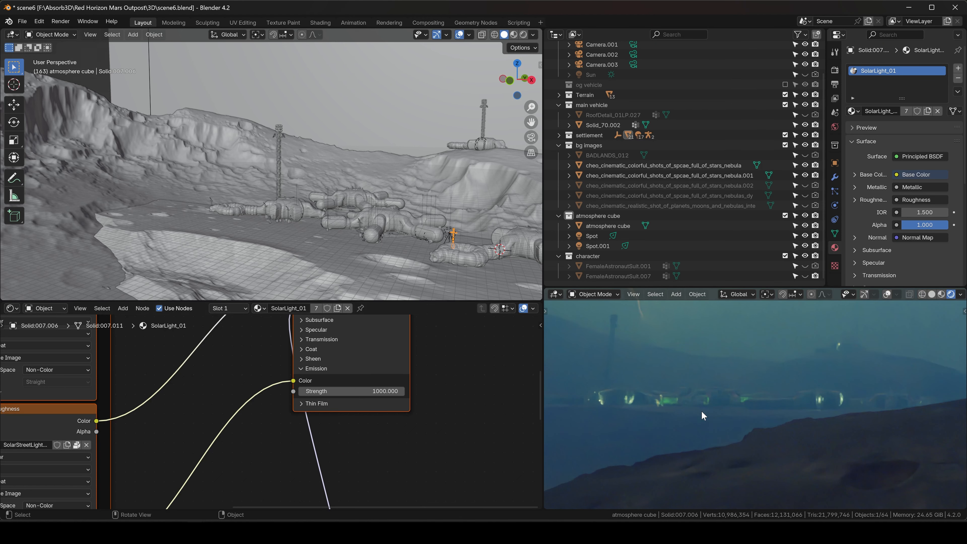
scroll(731, 384, "down", 3)
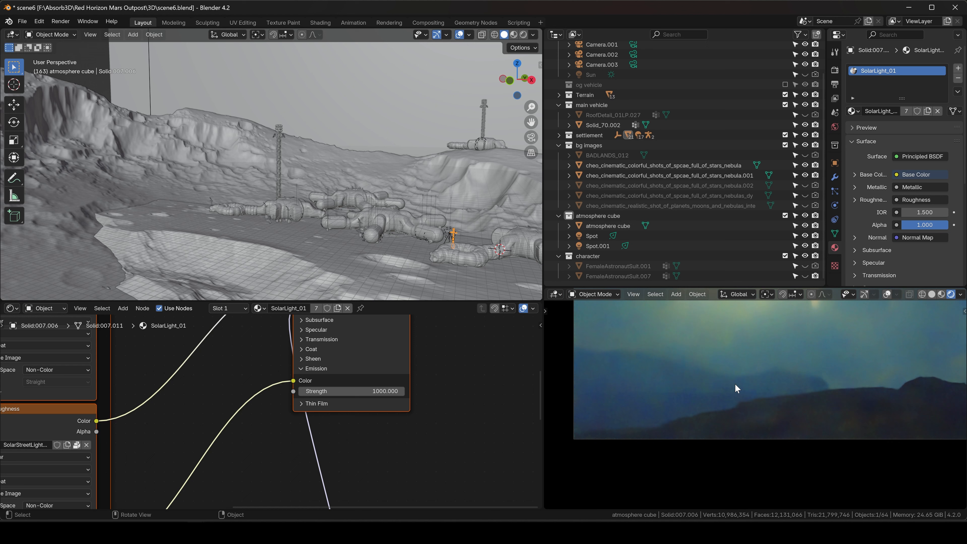
middle_click_drag(799, 379, 775, 395, "shift")
scroll(784, 399, "down", 1)
scroll(766, 417, "down", 1)
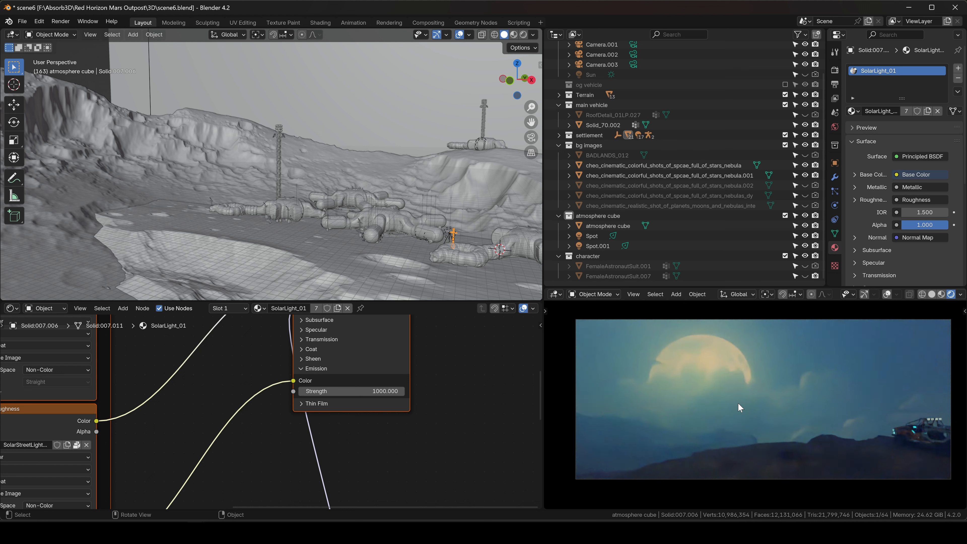
mouse_move(240, 531)
mouse_move(196, 533)
middle_click_drag(396, 213, 294, 220)
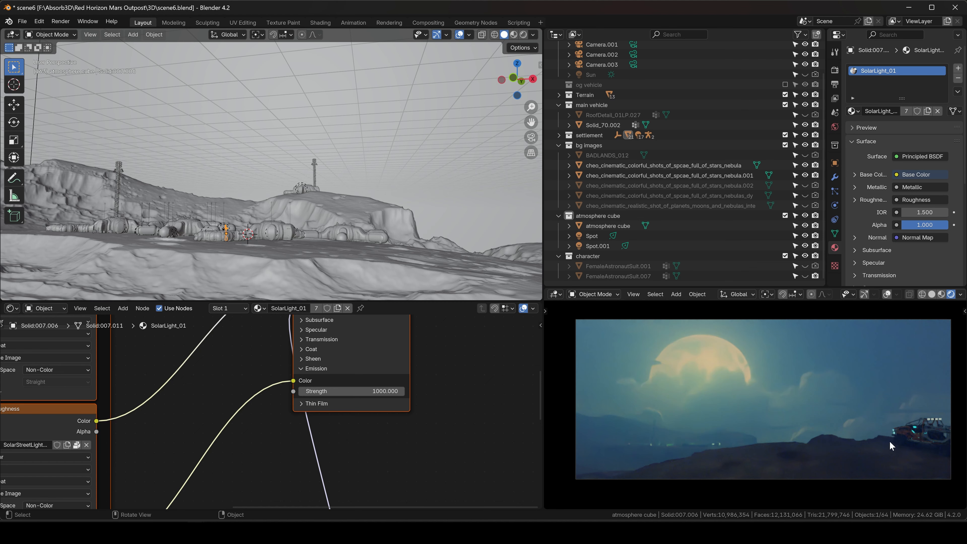
middle_click_drag(320, 263, 447, 291)
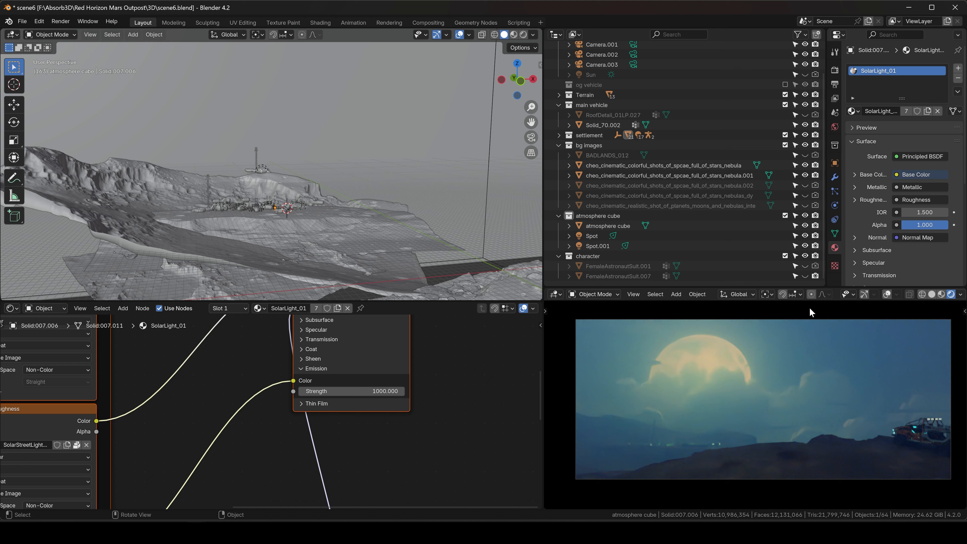
- Show the overlays in the camera view and sketch a foreground tower and a ground line over the shot with the Annotate tool
left_click(882, 294)
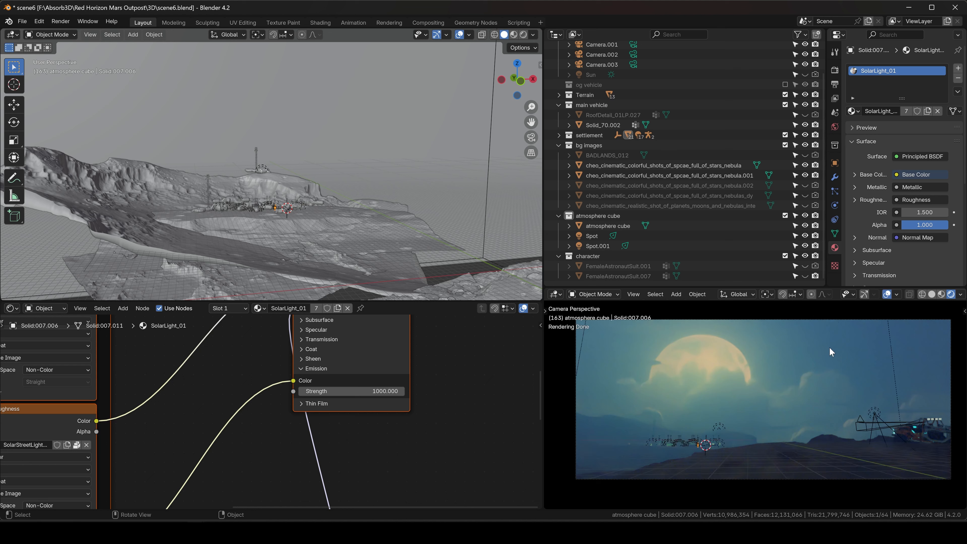
left_click(13, 177)
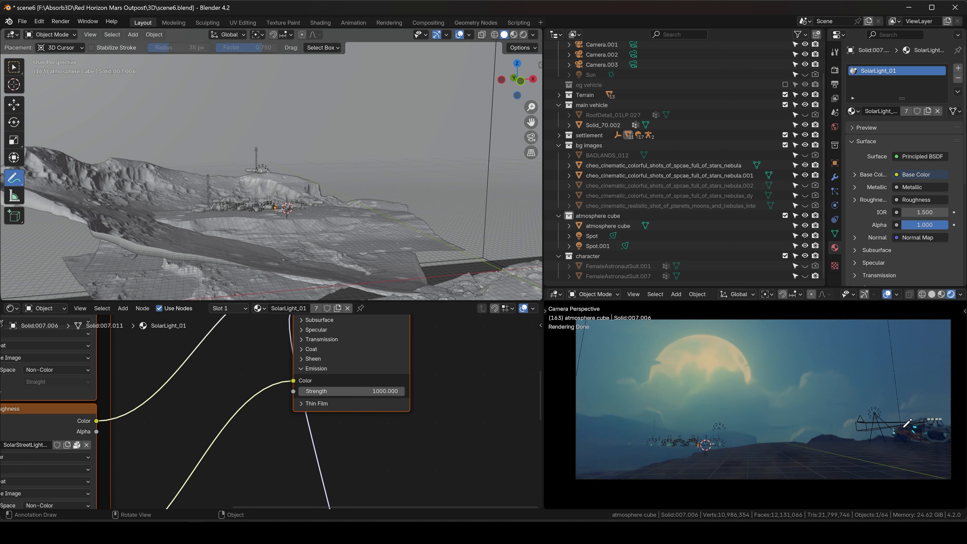
mouse_move(944, 390)
left_mouse_down()
mouse_move(900, 389)
mouse_move(854, 457)
mouse_move(854, 407)
mouse_move(948, 391)
left_mouse_up()
mouse_move(876, 382)
left_mouse_down()
mouse_move(925, 368)
mouse_move(868, 373)
mouse_move(866, 356)
mouse_move(866, 400)
left_mouse_up()
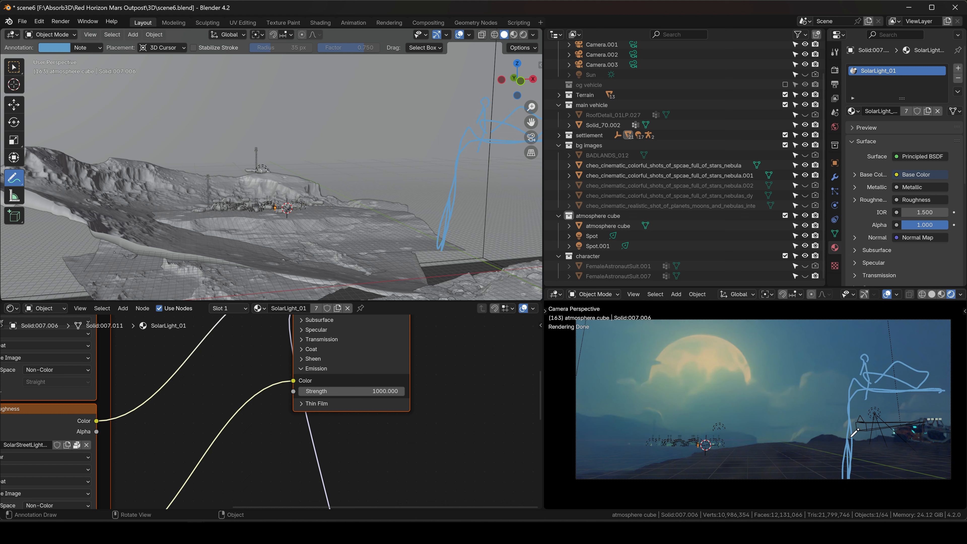
mouse_move(931, 442)
left_mouse_down()
mouse_move(742, 449)
mouse_move(550, 480)
left_mouse_up()
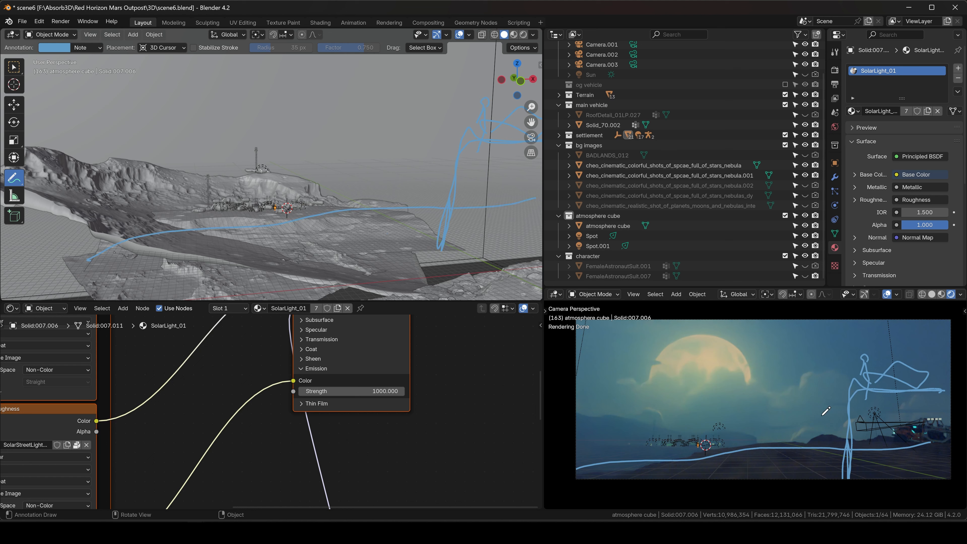
- Undo the annotation strokes, return to the Select Box tool and hide the overlays in the camera view
key("ctrl+z")
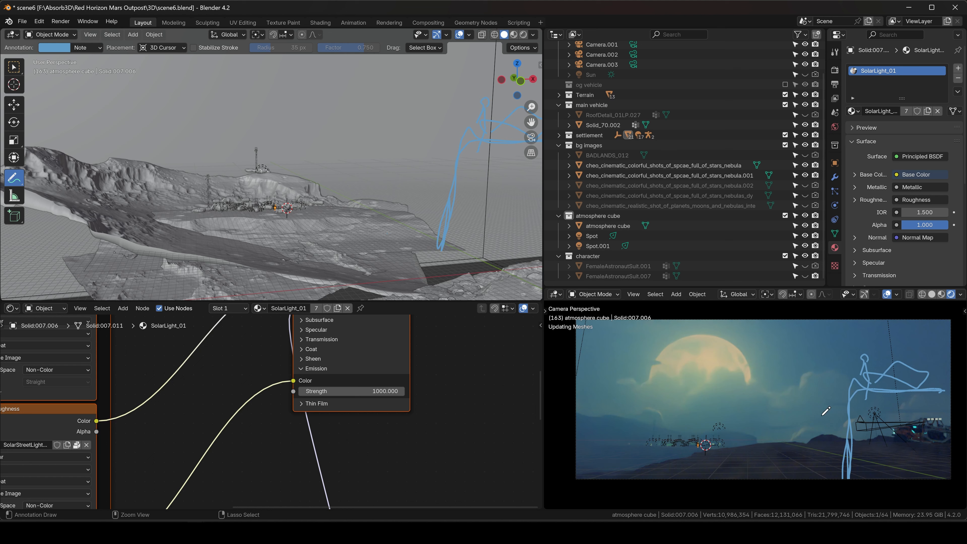
key("ctrl+z")
key("ctrl+z")
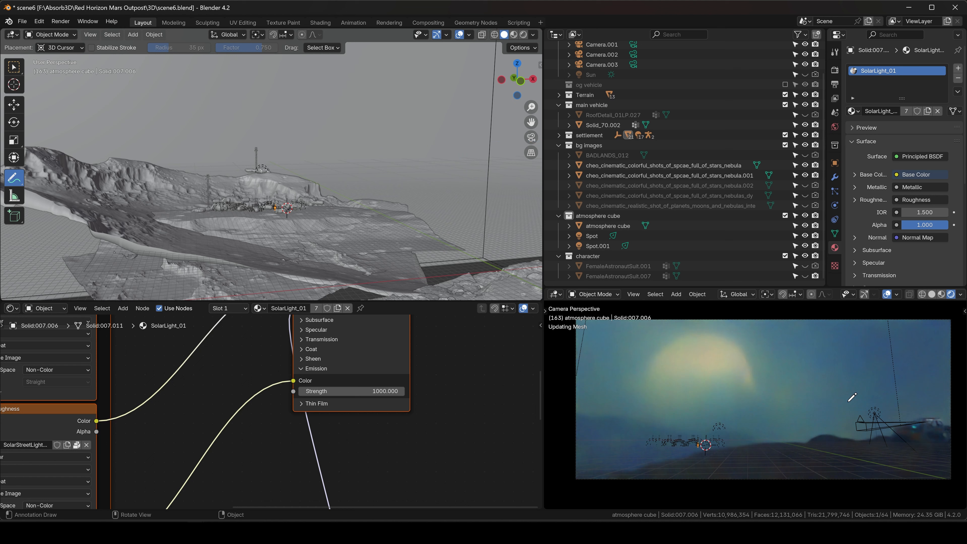
left_click(11, 69)
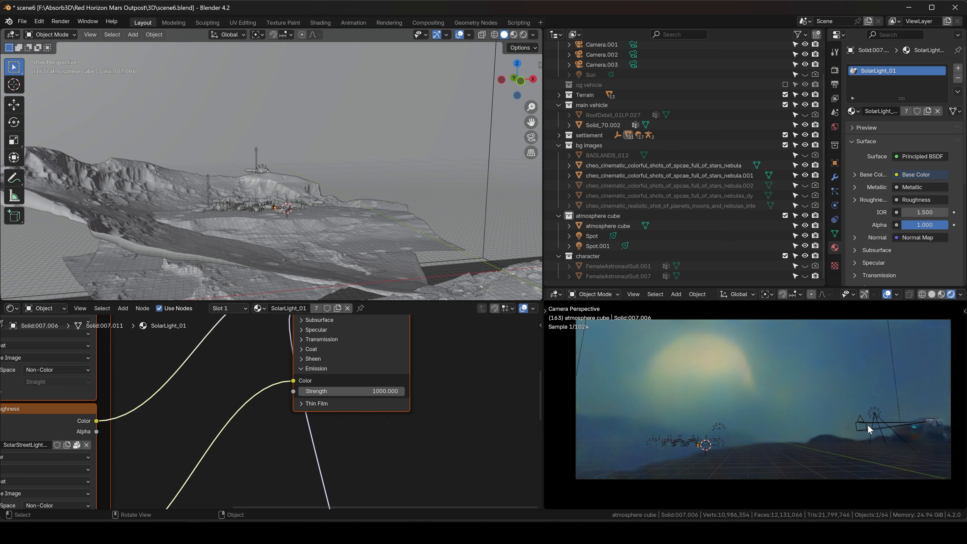
key("shift+alt+z")
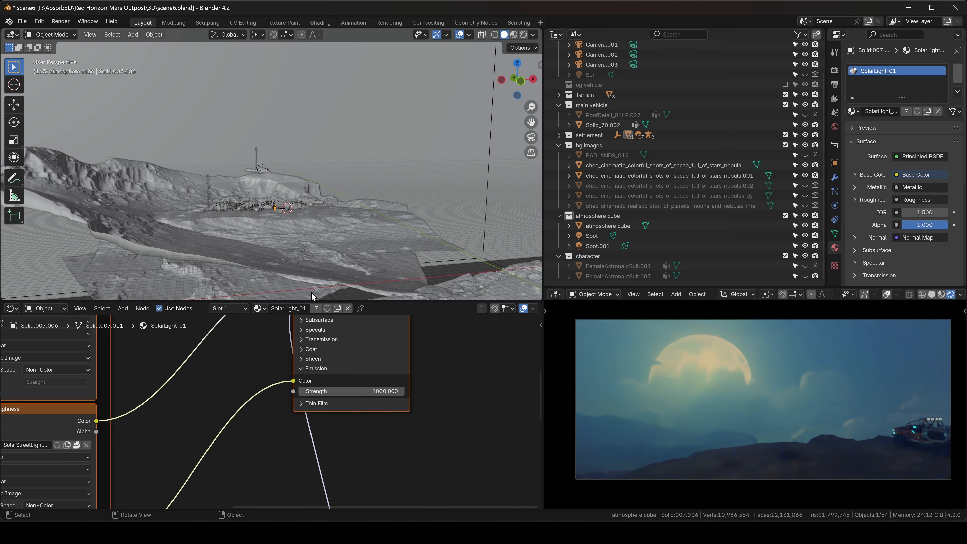
- Deselect the lattice tower on the foreground cliff and save the scene6_a file
middle_click_drag(331, 248, 317, 209)
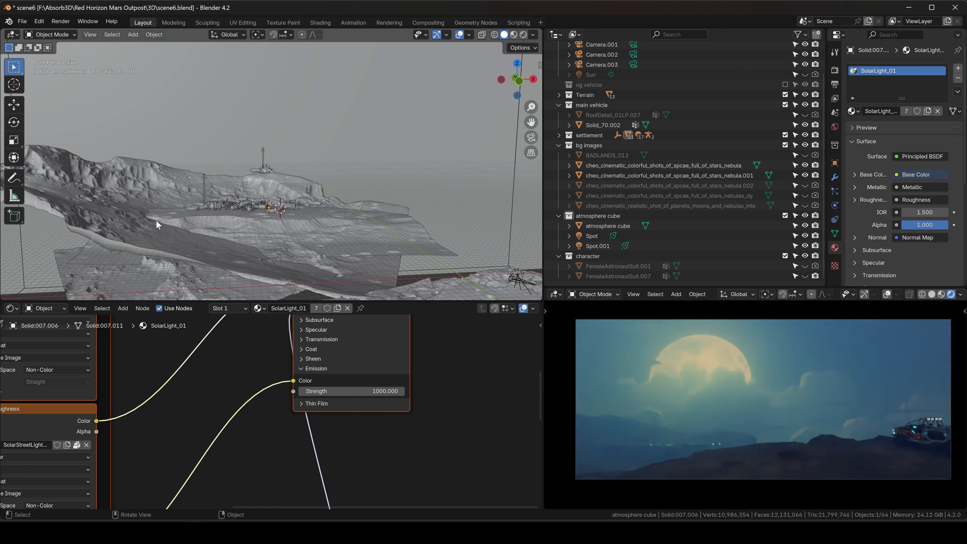
middle_click_drag(187, 225, 240, 229)
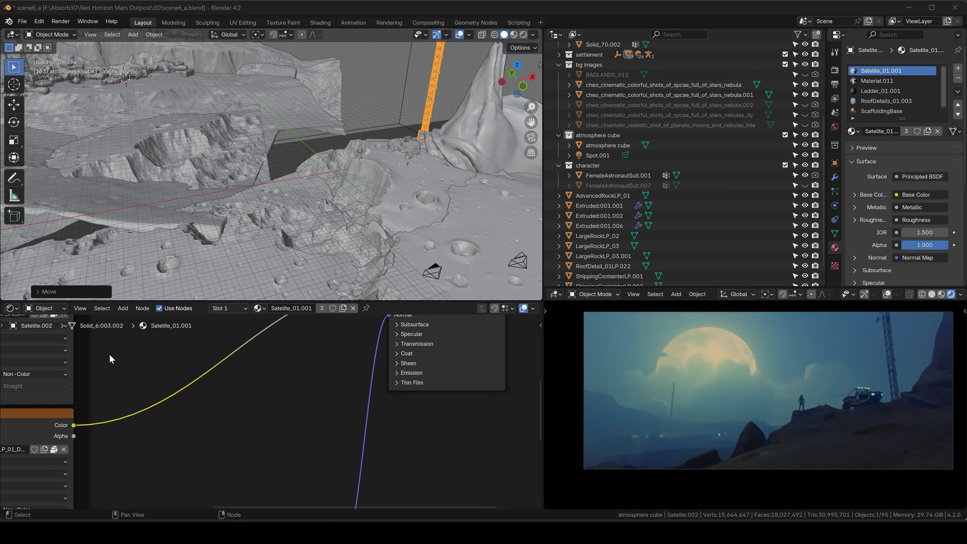
middle_click_drag(133, 117, 329, 230, "shift")
scroll(203, 149, "down", 3)
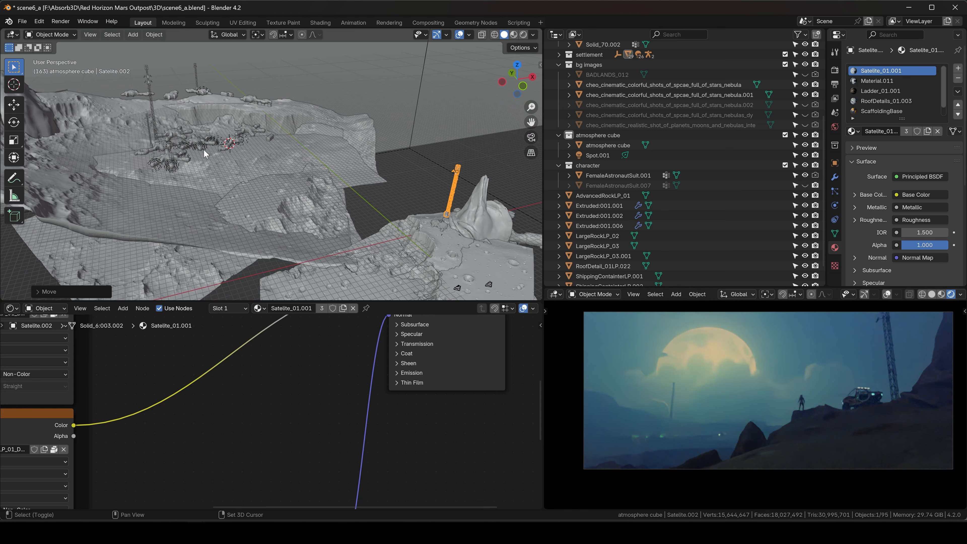
middle_click_drag(203, 149, 301, 212, "shift")
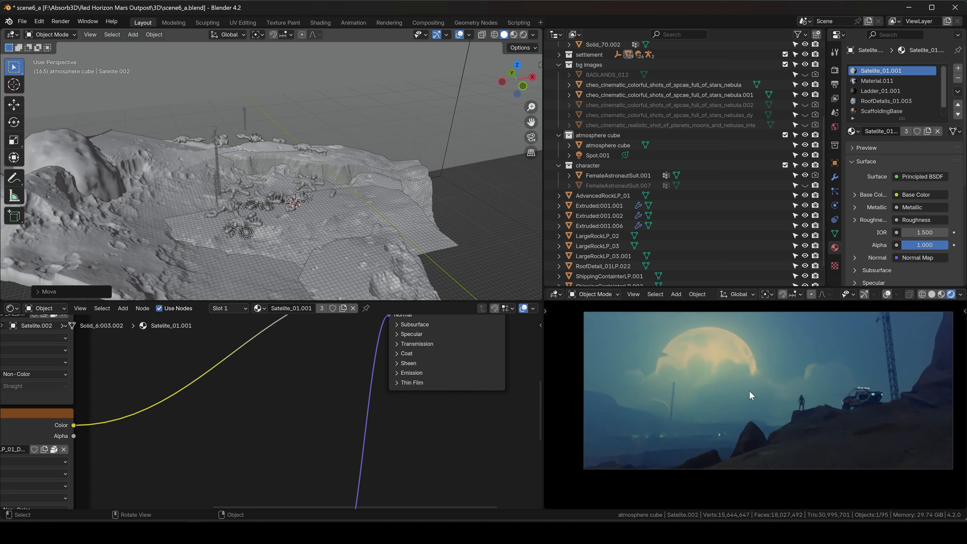
left_click(472, 237)
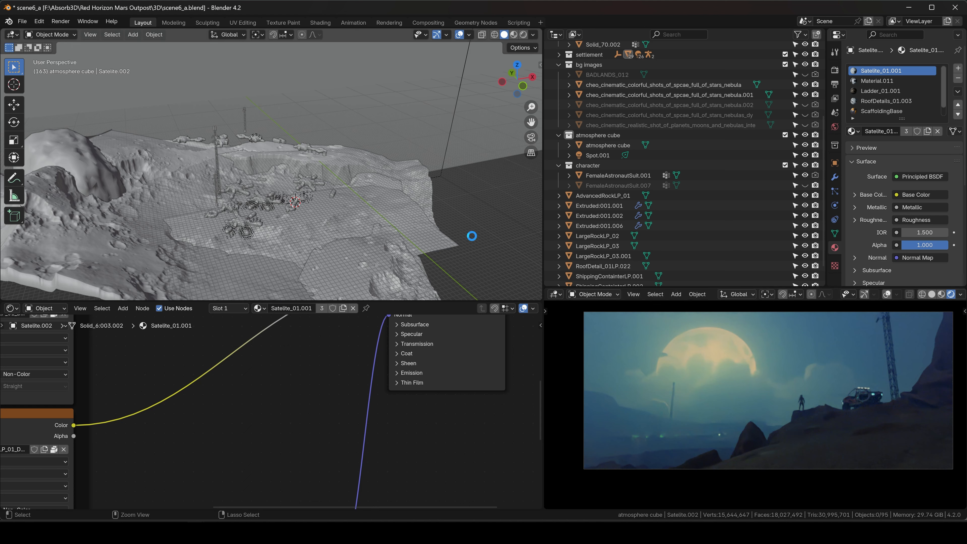
key("ctrl+s")
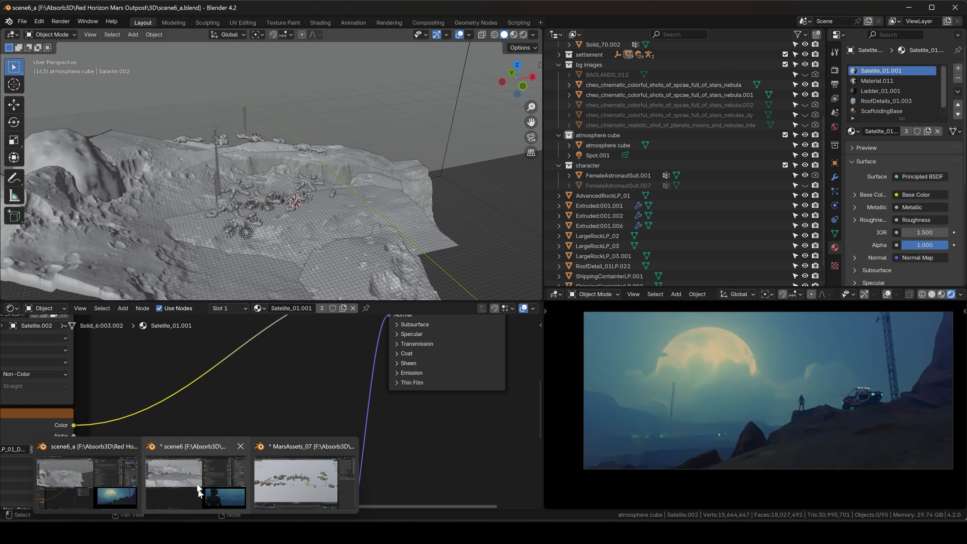
- Compare the scene6 shots through Camera.003 and Camera.002 with the wide shot in the scene6_a window
left_click(198, 492)
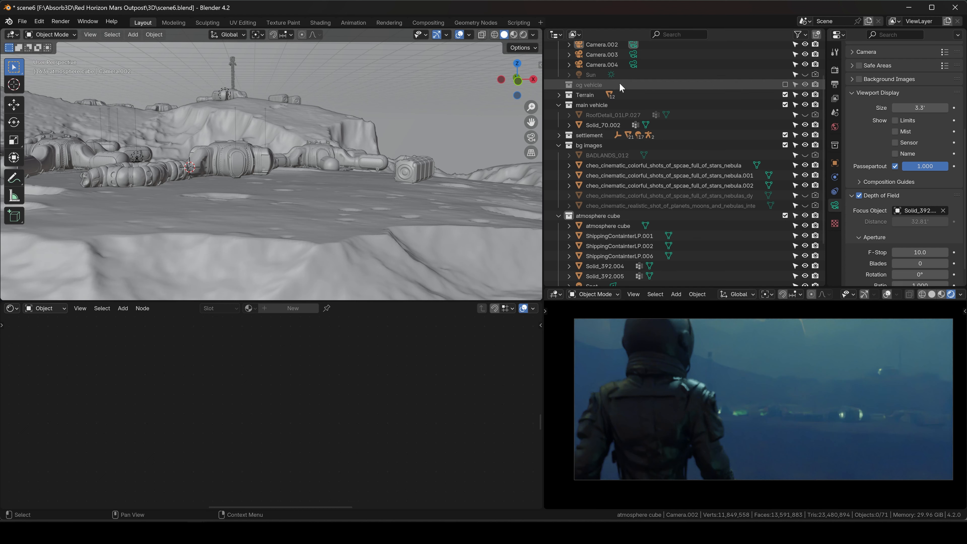
left_click(632, 54)
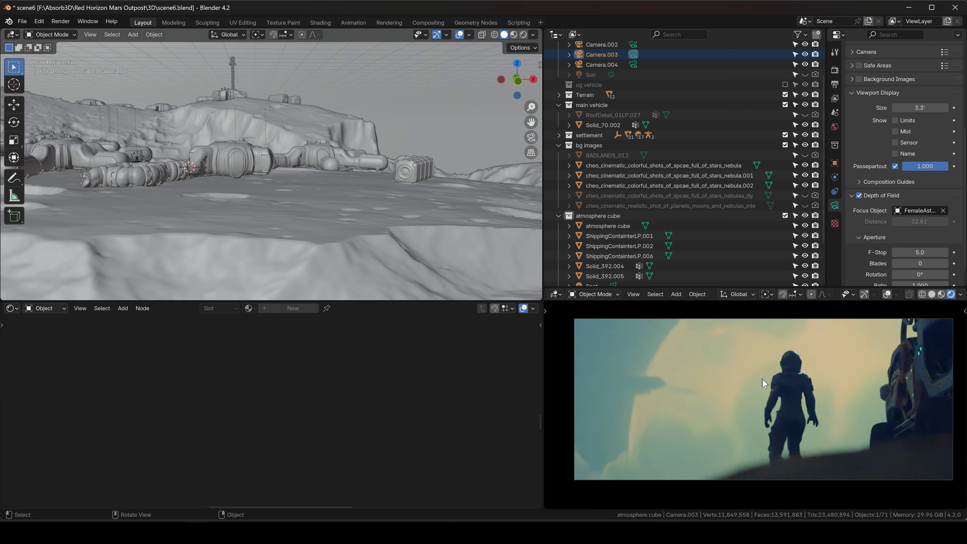
mouse_move(197, 533)
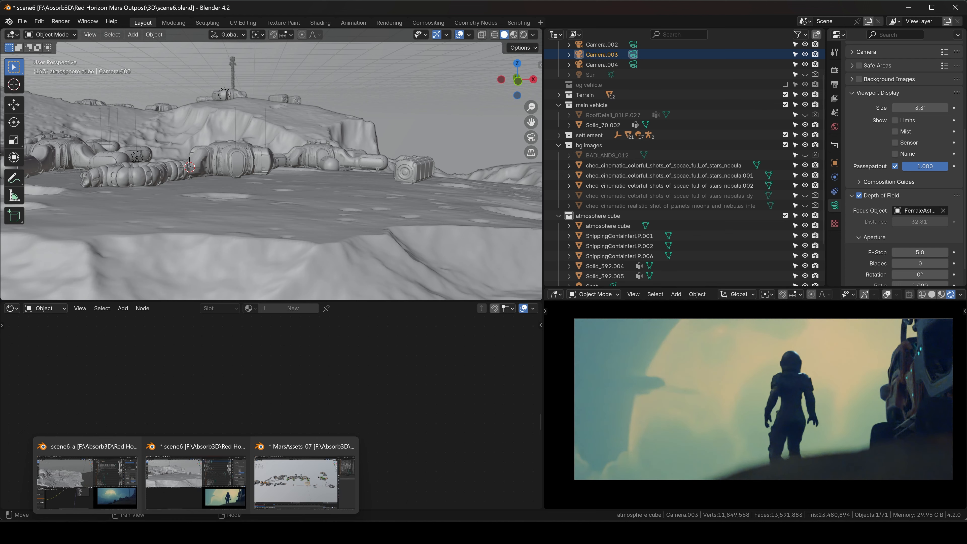
left_click(98, 481)
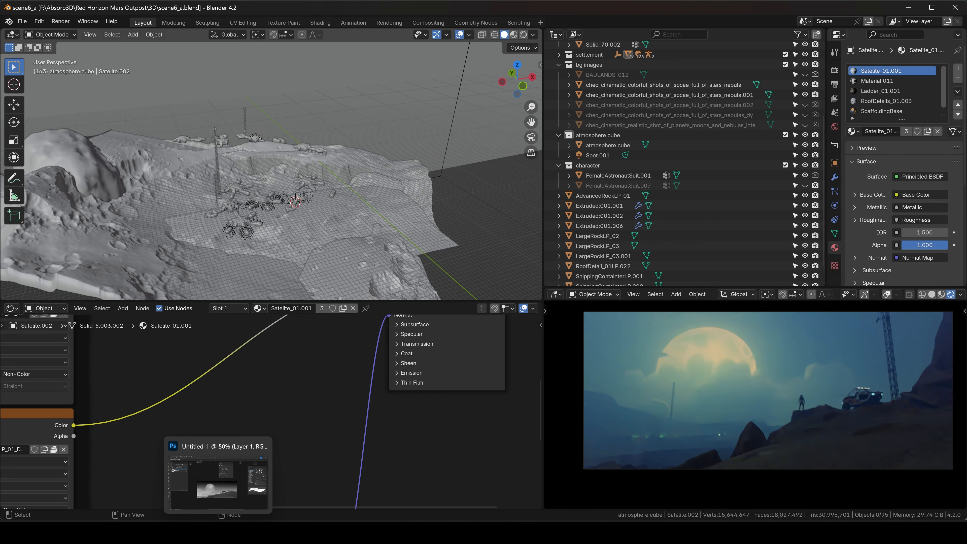
left_click(213, 485)
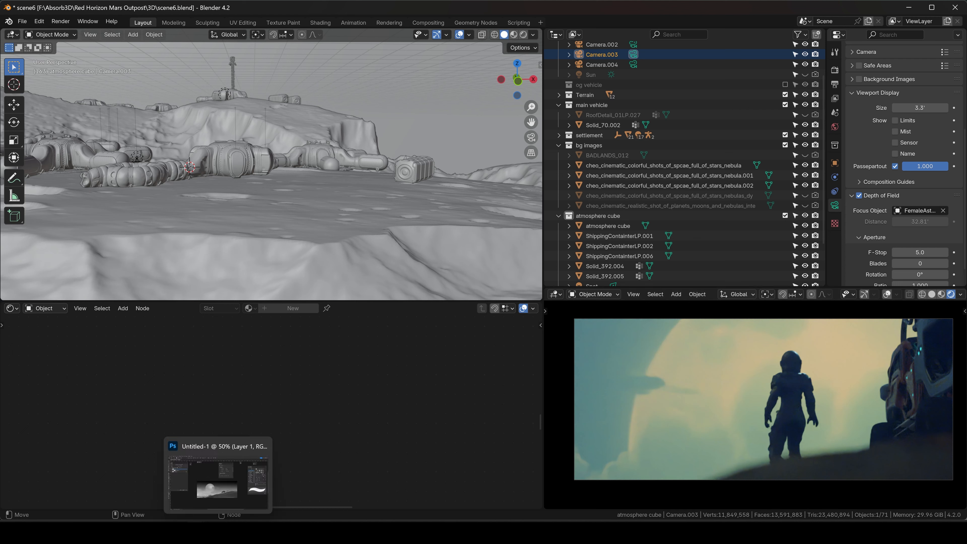
left_click(637, 45)
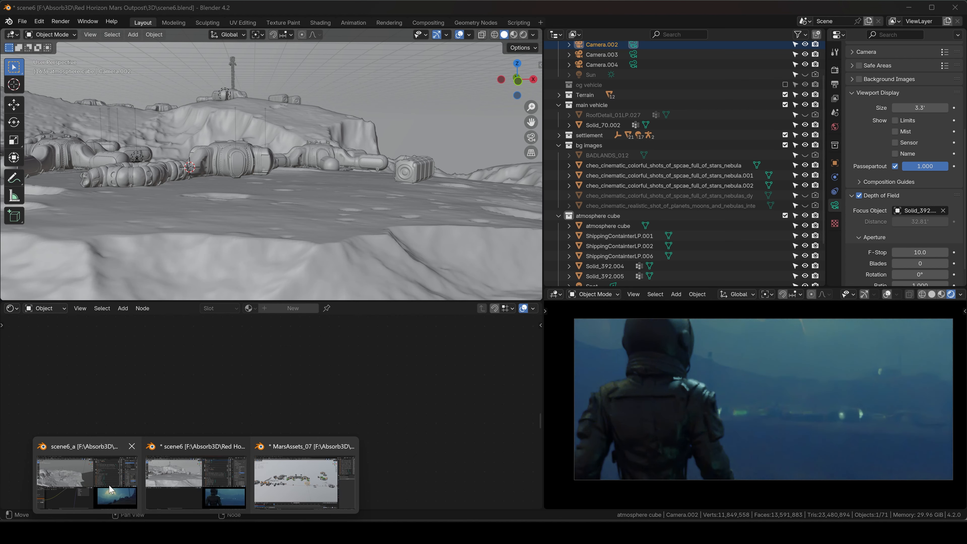
left_click(114, 490)
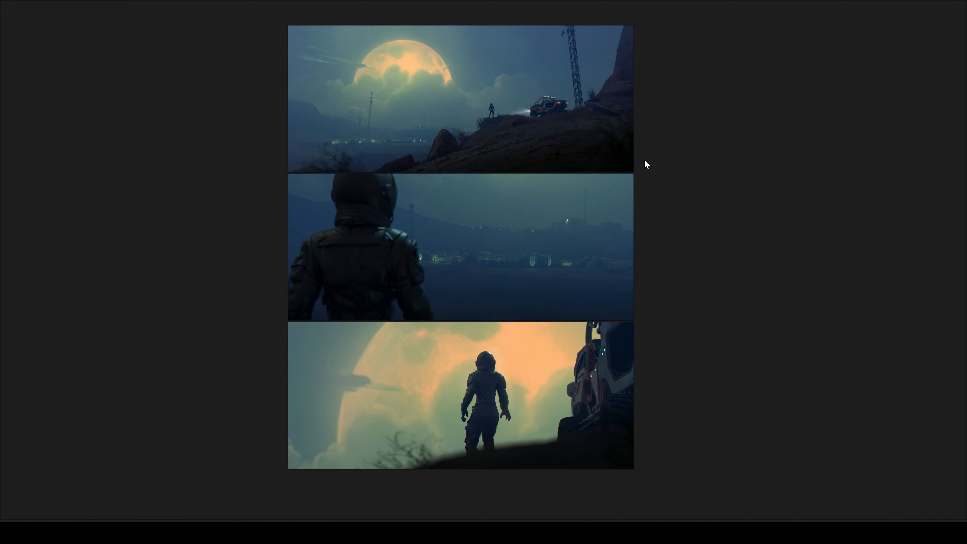
- Examine the wide moonlit shot and the over-the-shoulder astronaut shot on the image board
middle_click_drag(358, 134, 360, 144)
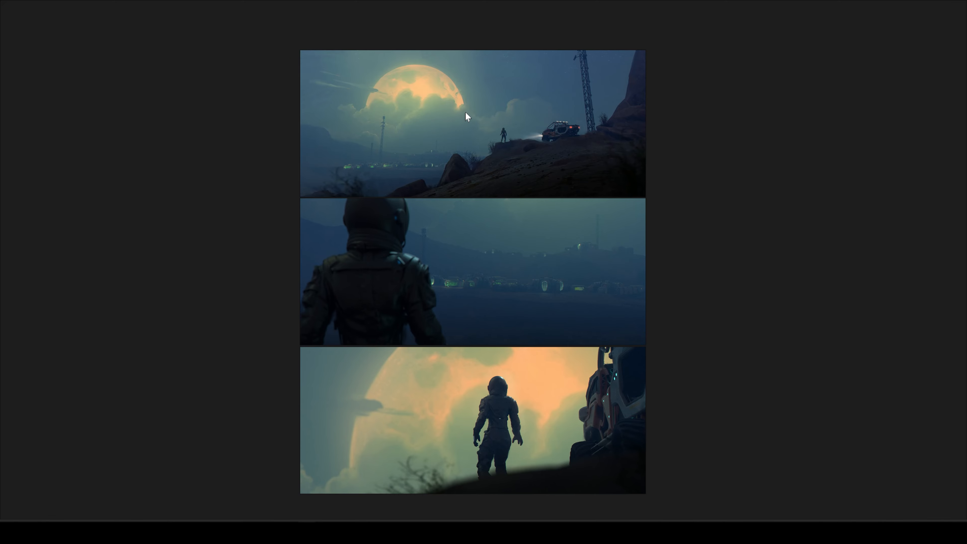
scroll(467, 110, "up", 4)
middle_click_drag(469, 110, 455, 210)
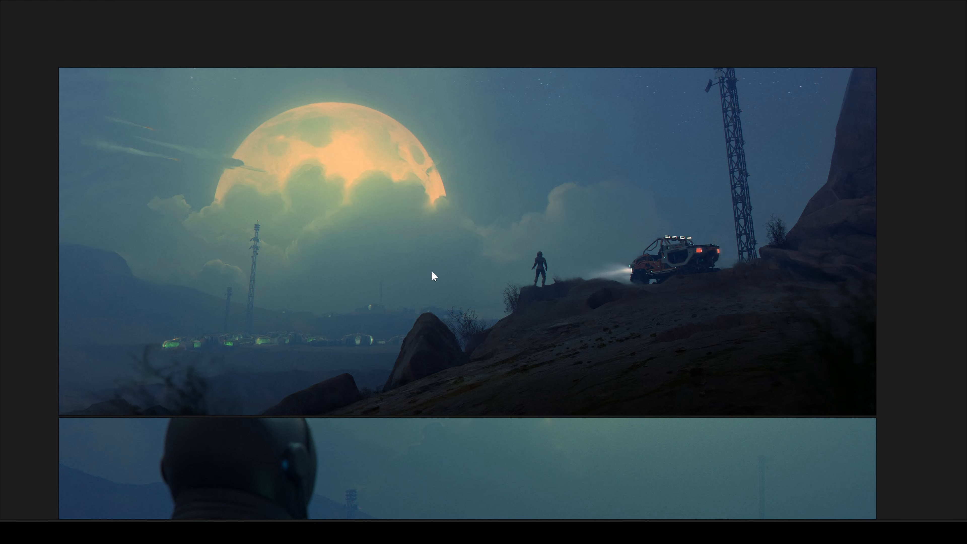
scroll(429, 276, "down", 1)
middle_click_drag(402, 327, 469, 271)
middle_click_drag(543, 357, 511, 273)
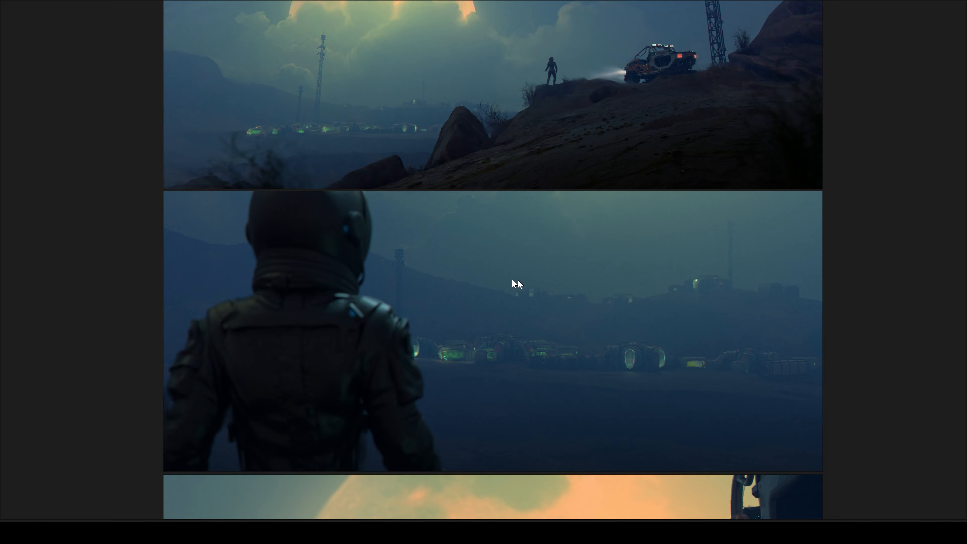
middle_click_drag(547, 318, 547, 387)
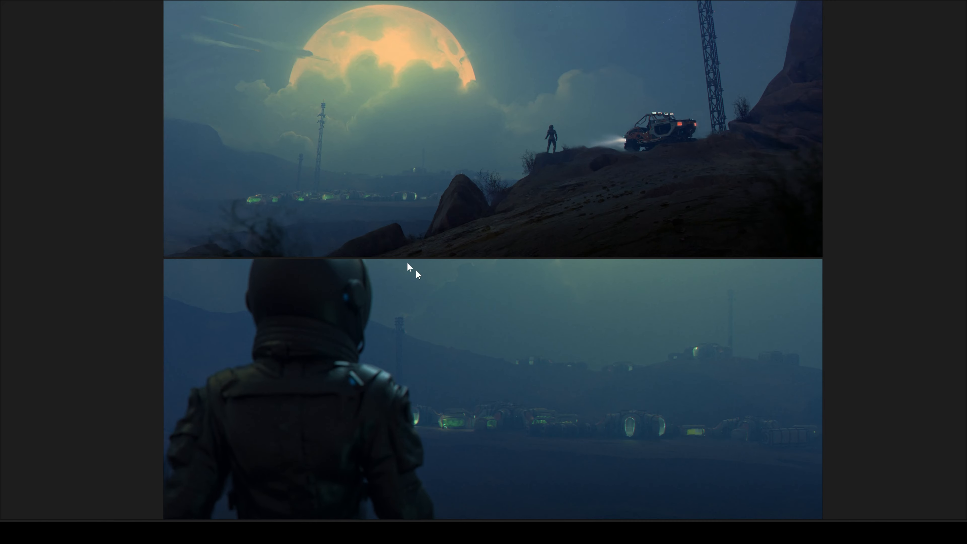
middle_click_drag(460, 389, 499, 84)
middle_click_drag(490, 23, 499, 336)
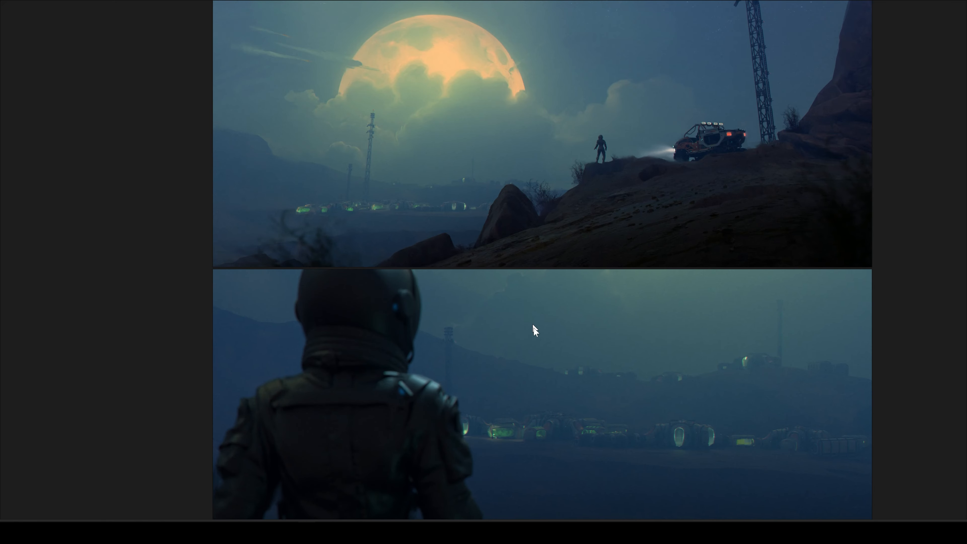
- Inspect the glowing windows of the distant settlement in the over-the-shoulder astronaut shot
middle_click_drag(728, 440, 629, 307)
scroll(629, 306, "up", 5)
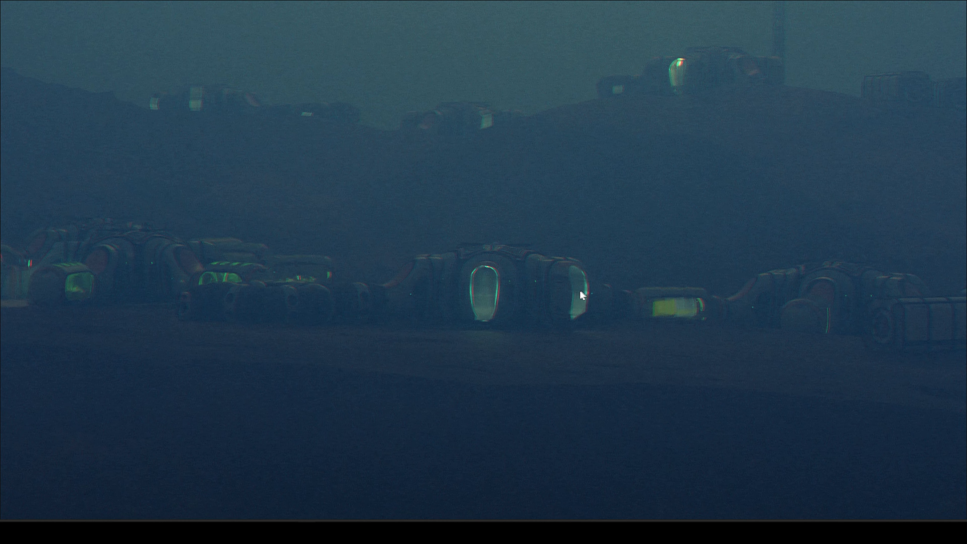
scroll(398, 311, "down", 3)
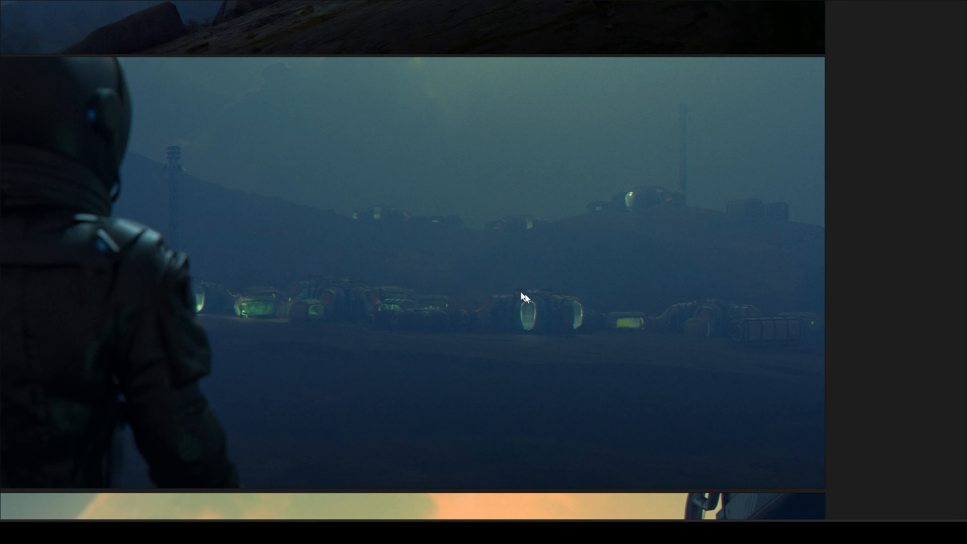
scroll(525, 294, "down", 1)
scroll(235, 276, "down", 3)
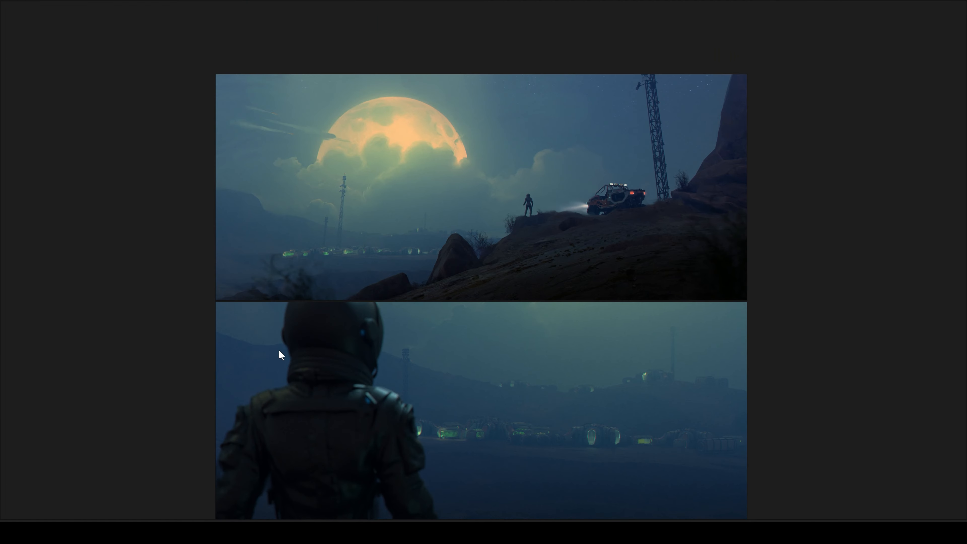
- Review the three stacked shots as one sequence, from the wide view down to the astronaut silhouetted against the moon
middle_click_drag(414, 284, 475, 367)
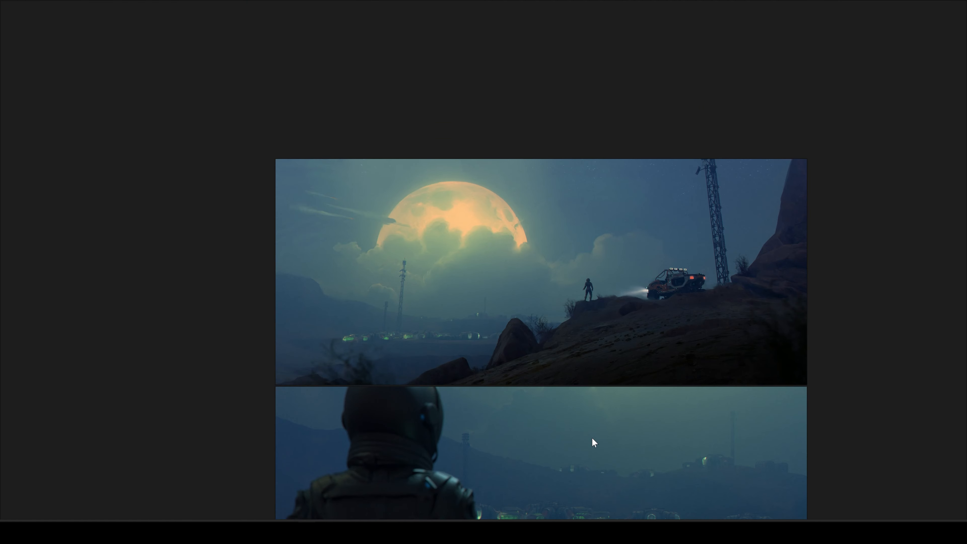
middle_click_drag(594, 443, 527, 260)
middle_click_drag(523, 395, 536, 331)
middle_click_drag(561, 265, 547, 317)
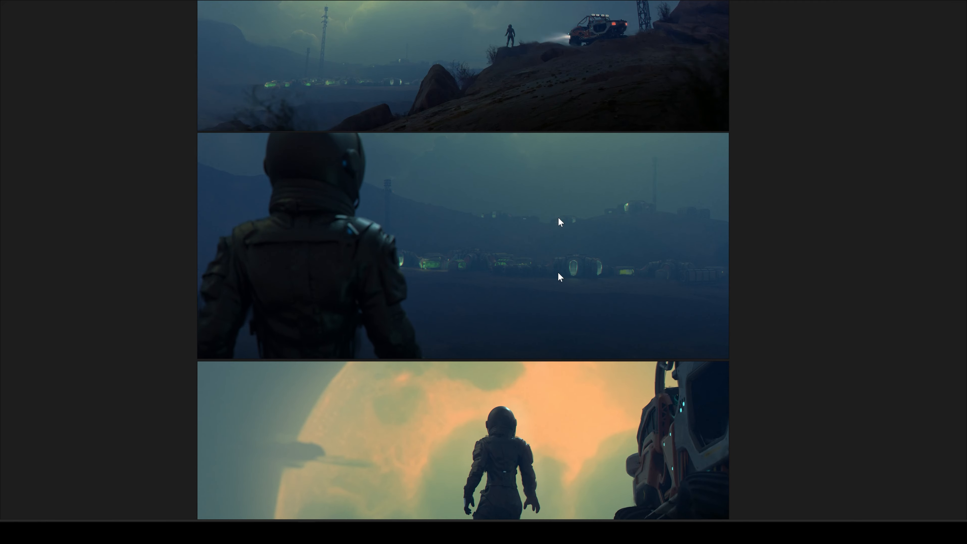
middle_click_drag(520, 108, 559, 286)
scroll(564, 292, "down", 3)
middle_click_drag(597, 335, 570, 238)
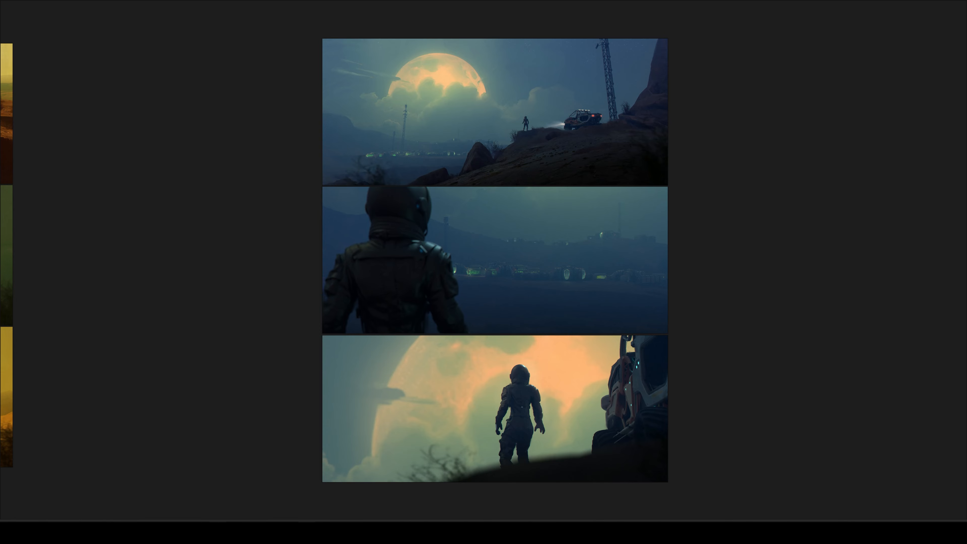
- Switch to Scene6_a.psd in Photoshop, toggle the Combined.RGBA layer repeatedly to compare the raw render with the paintover, and return to the image board
key("alt+Tab")
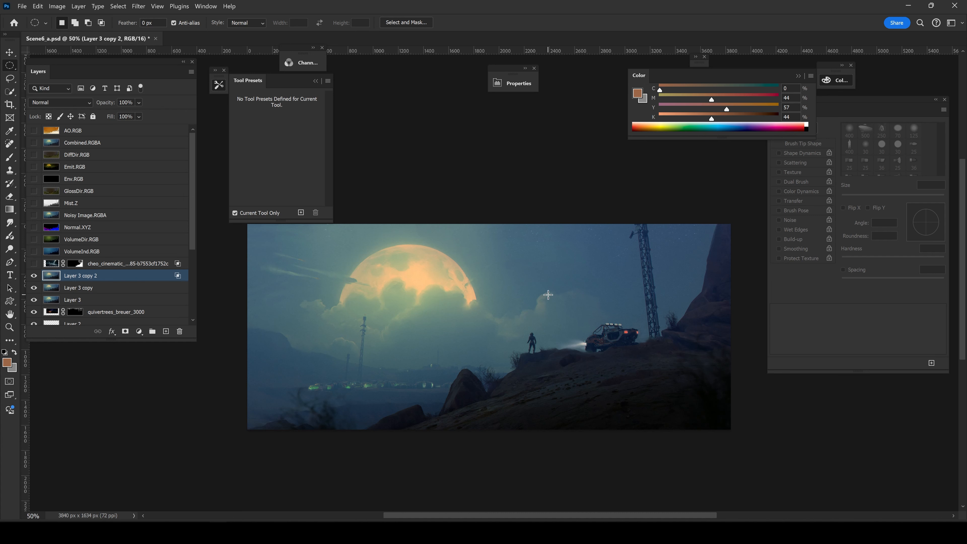
key("ctrl+plus")
key("ctrl+minus")
left_click(33, 143)
left_click(33, 143)
left_click(33, 143)
left_click(33, 143)
left_click(34, 143)
left_click(33, 143)
left_click(33, 143)
left_click(33, 143)
left_click(33, 143)
left_click(34, 142)
left_click(34, 143)
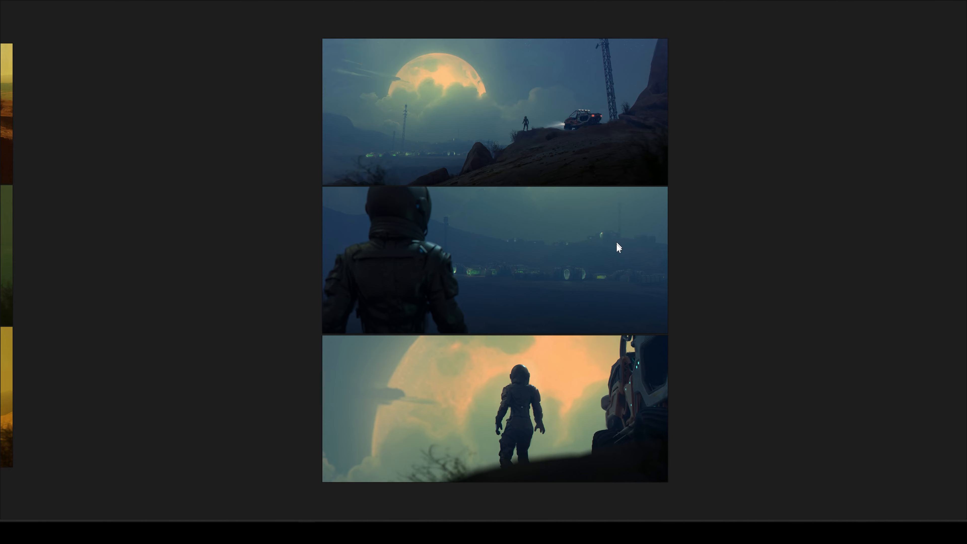
middle_click_drag(616, 243, 618, 257)
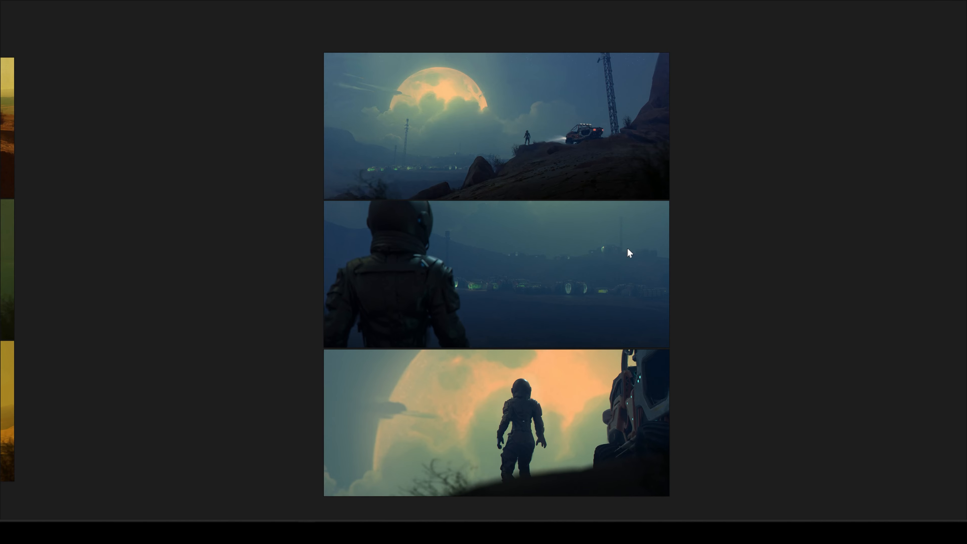